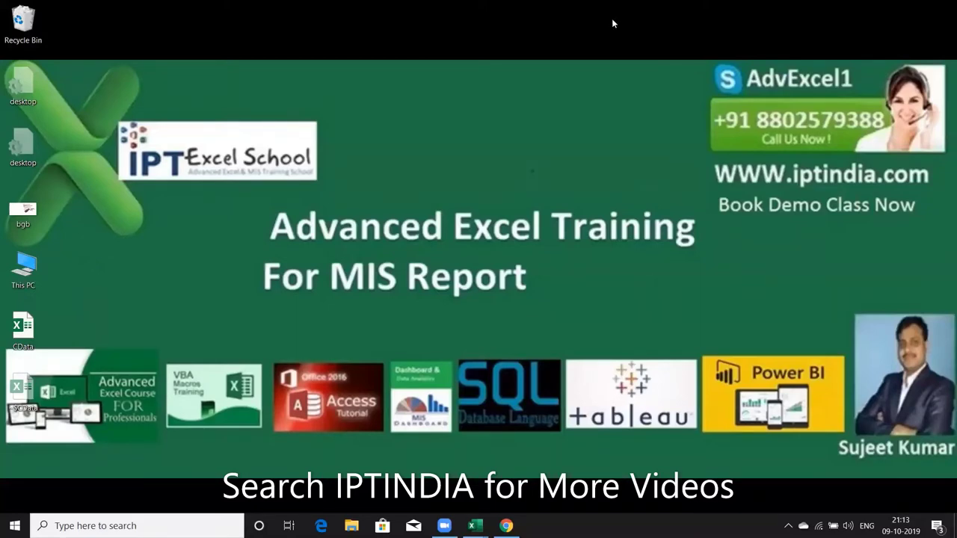
- Refresh the Windows desktop from its right-click menu
{"action": "right_click", "coordinate": [95, 103]}
{"action": "left_click", "coordinate": [148, 142]}
- Bring the CData workbook to the front and scroll through Sheet3's Person table
{"action": "mouse_move", "coordinate": [475, 526]}
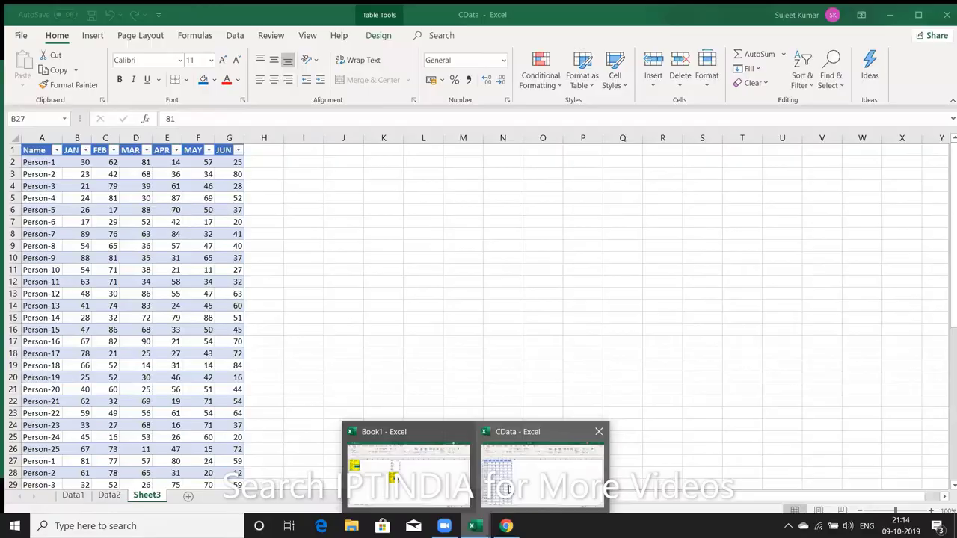
{"action": "left_click", "coordinate": [507, 490]}
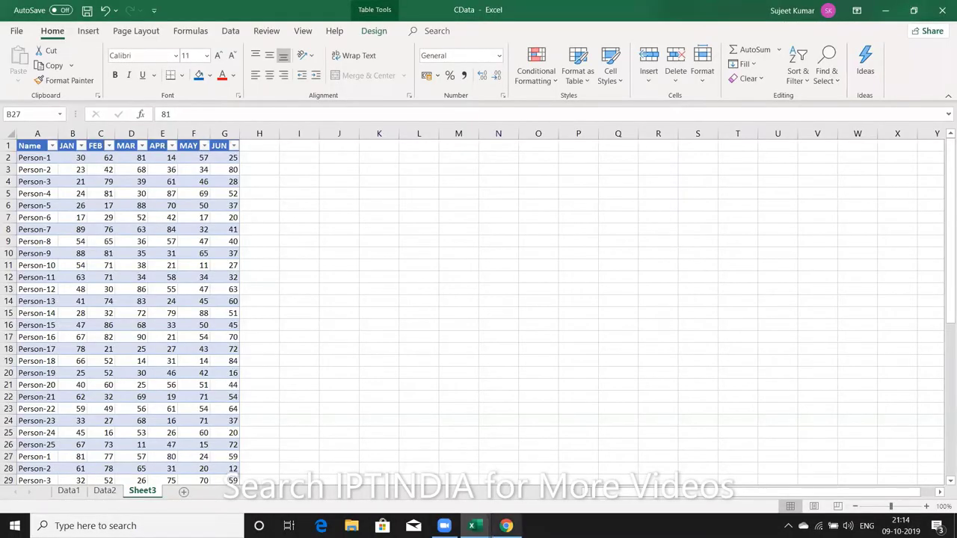
{"action": "left_click", "coordinate": [106, 490]}
{"action": "left_click", "coordinate": [145, 497]}
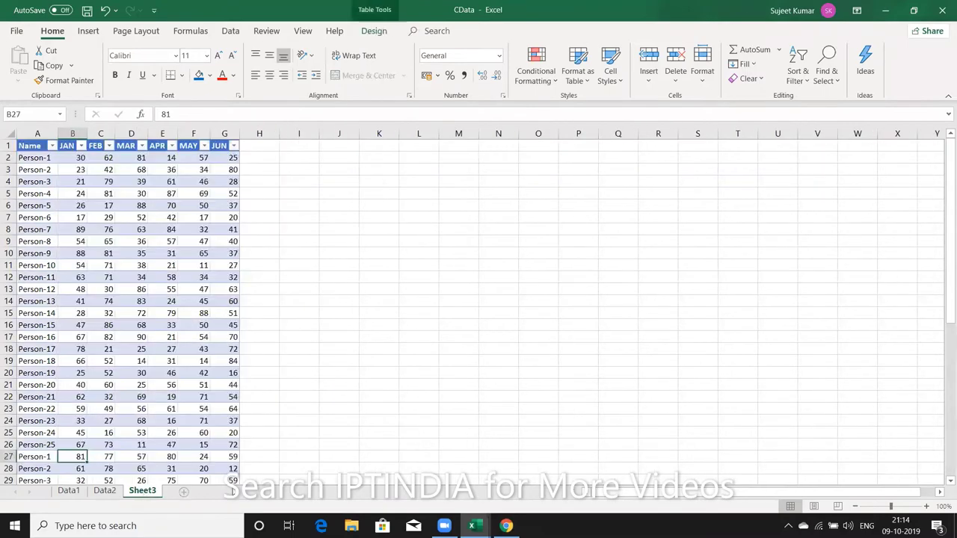
{"action": "scroll", "coordinate": [284, 448], "scroll_direction": "down", "scroll_amount": 6}
{"action": "scroll", "coordinate": [284, 448], "scroll_direction": "down", "scroll_amount": 6}
{"action": "scroll", "coordinate": [283, 450], "scroll_direction": "down", "scroll_amount": 4}
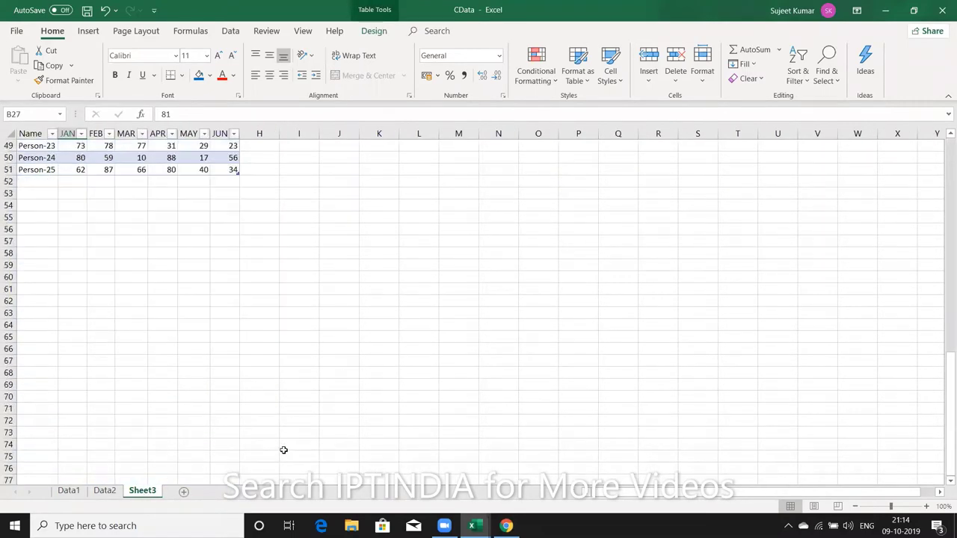
{"action": "scroll", "coordinate": [284, 449], "scroll_direction": "up", "scroll_amount": 8}
{"action": "scroll", "coordinate": [284, 447], "scroll_direction": "up", "scroll_amount": 8}
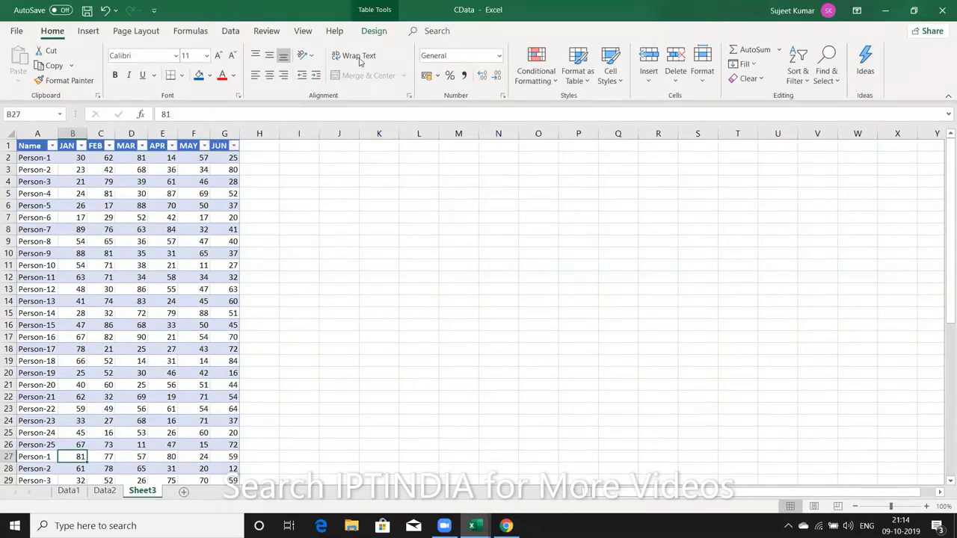
- Convert the Person table to a normal range, removing its query definition
{"action": "left_click", "coordinate": [166, 206]}
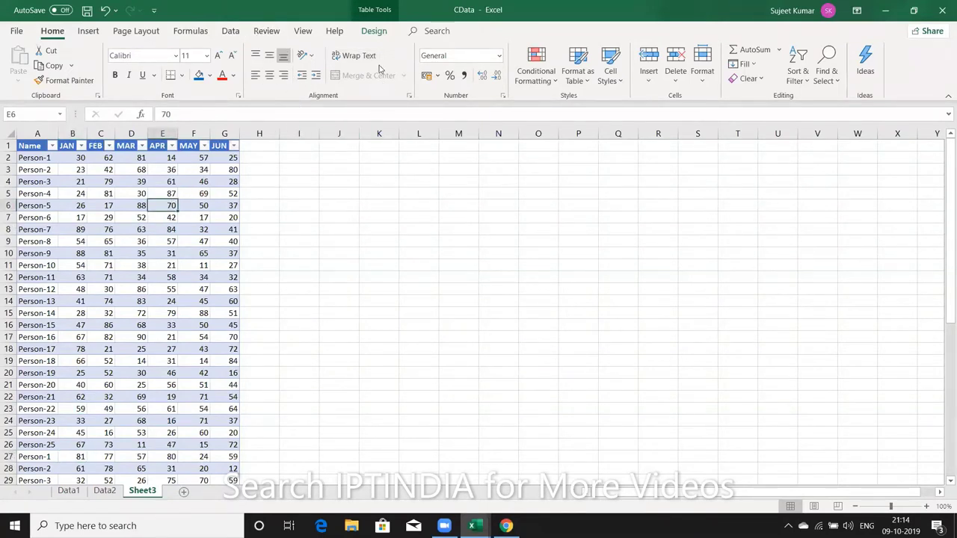
{"action": "left_click", "coordinate": [374, 31]}
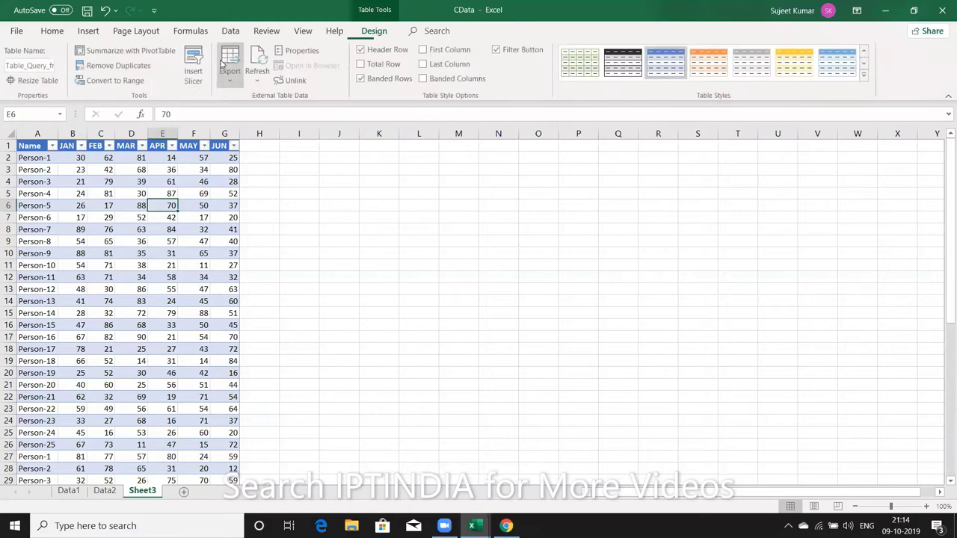
{"action": "left_click", "coordinate": [128, 83]}
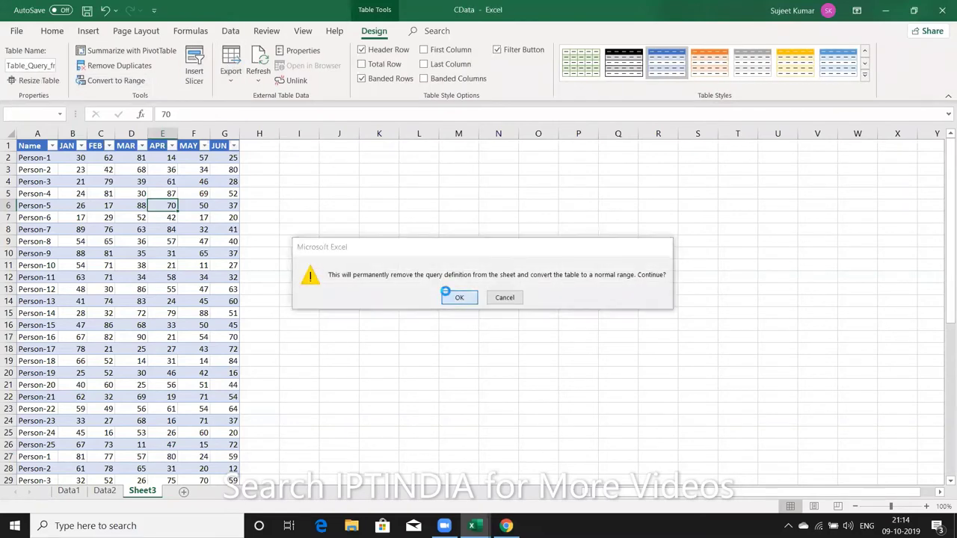
{"action": "left_click", "coordinate": [449, 294]}
- Insert PivotTable1 from Sheet3!$A$1:$G$51 onto a new worksheet
{"action": "left_click", "coordinate": [182, 157]}
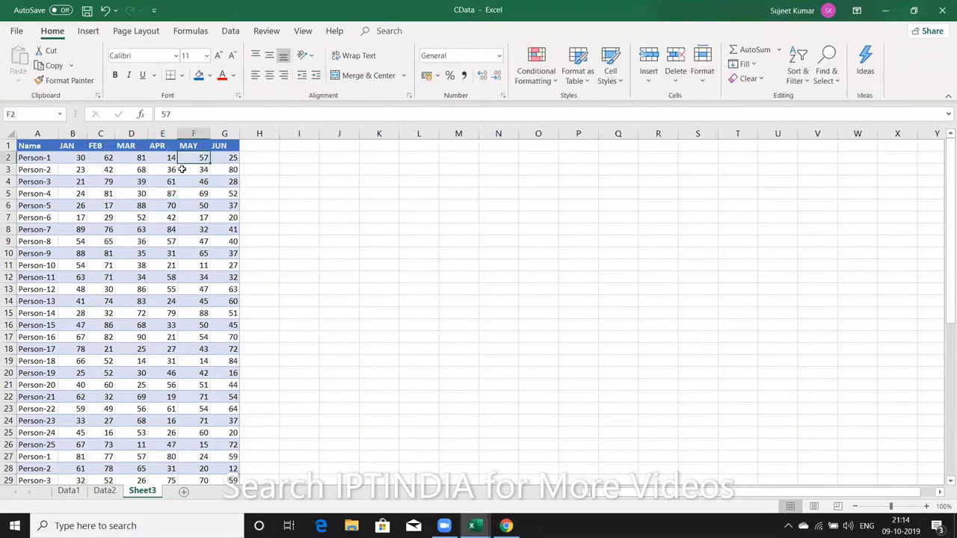
{"action": "left_click", "coordinate": [166, 209]}
{"action": "left_click", "coordinate": [38, 147]}
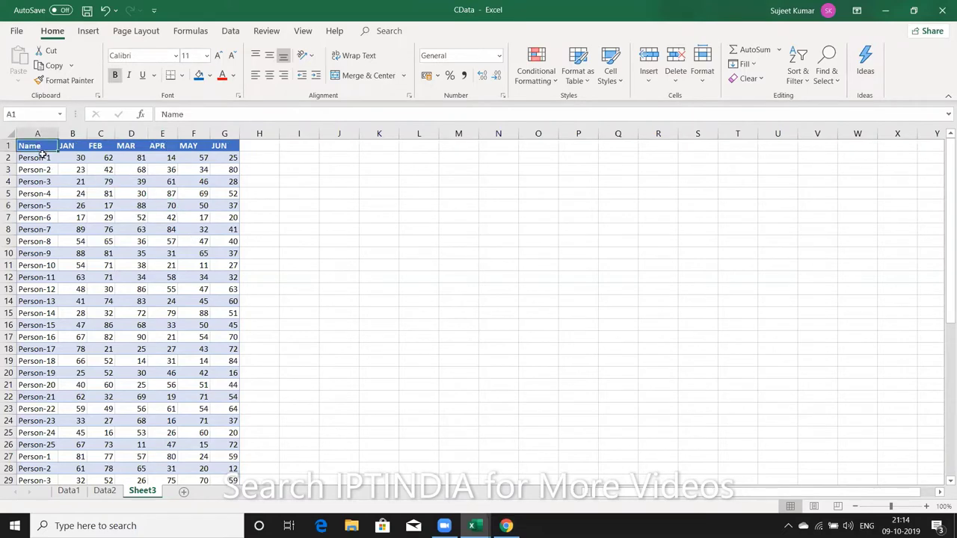
{"action": "scroll", "coordinate": [138, 247], "scroll_direction": "down", "scroll_amount": 5}
{"action": "scroll", "coordinate": [137, 245], "scroll_direction": "up", "scroll_amount": 5}
{"action": "left_click", "coordinate": [88, 30]}
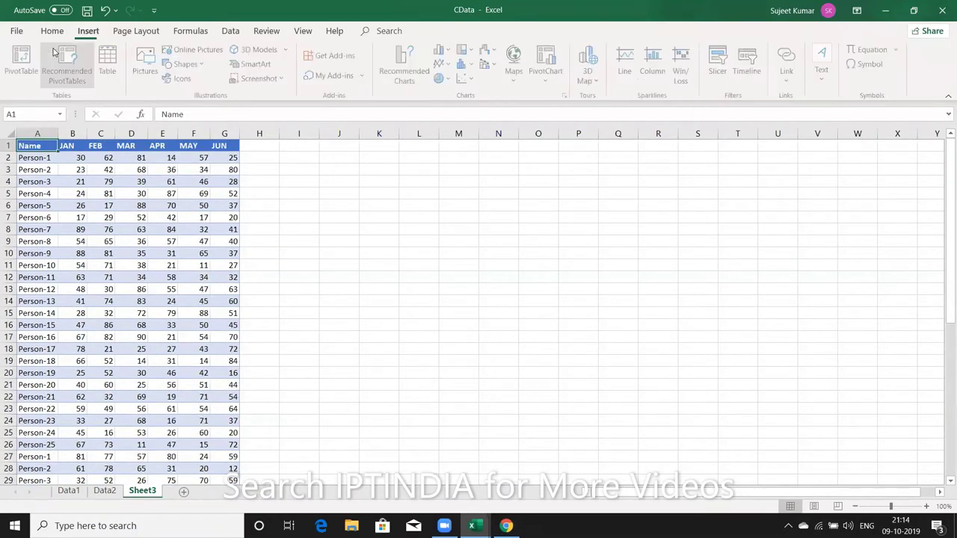
{"action": "left_click", "coordinate": [22, 64]}
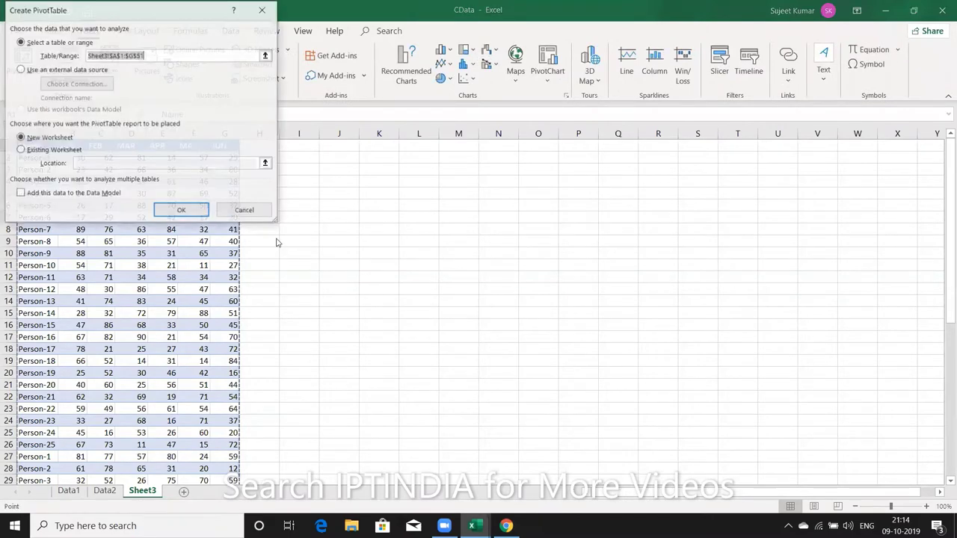
{"action": "left_click", "coordinate": [185, 215]}
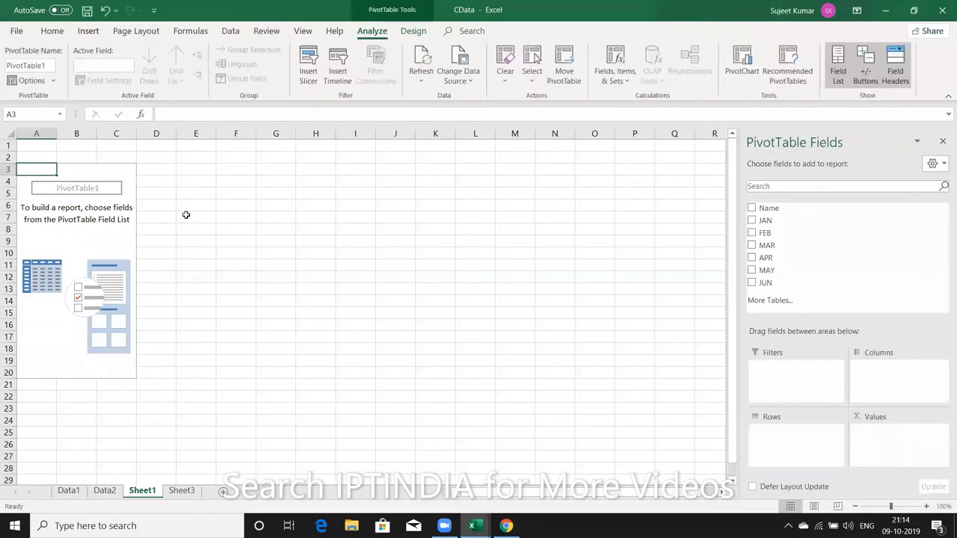
{"action": "left_click", "coordinate": [182, 492]}
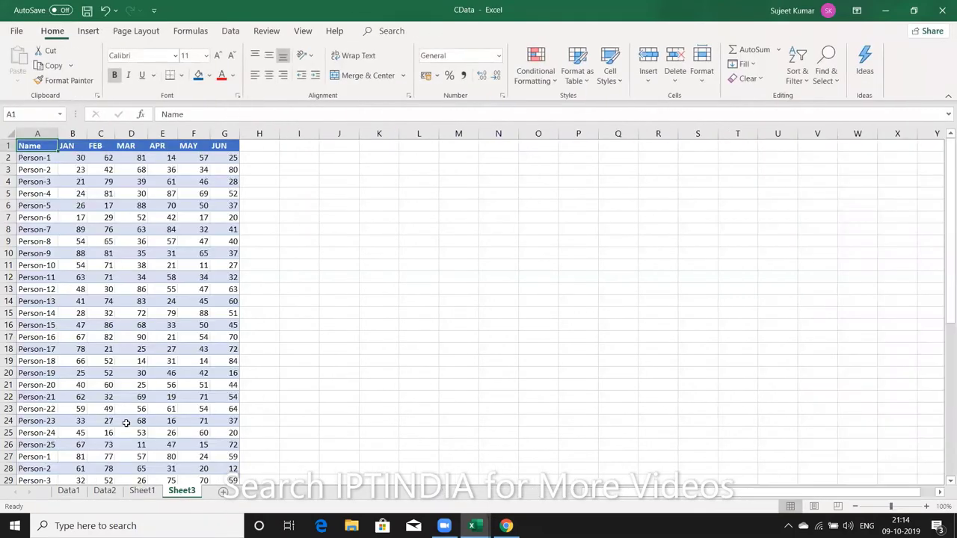
{"action": "scroll", "coordinate": [68, 325], "scroll_direction": "down", "scroll_amount": 7}
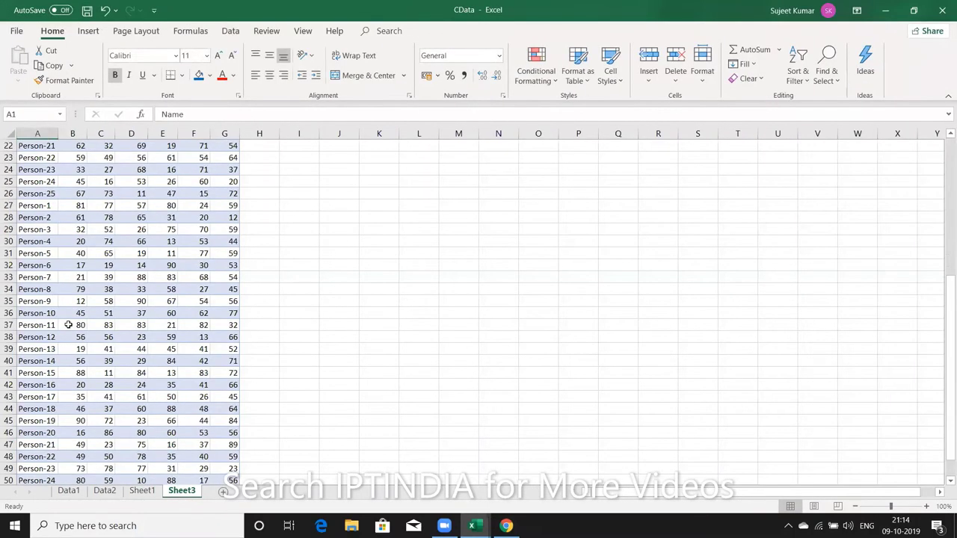
{"action": "left_click", "coordinate": [142, 490]}
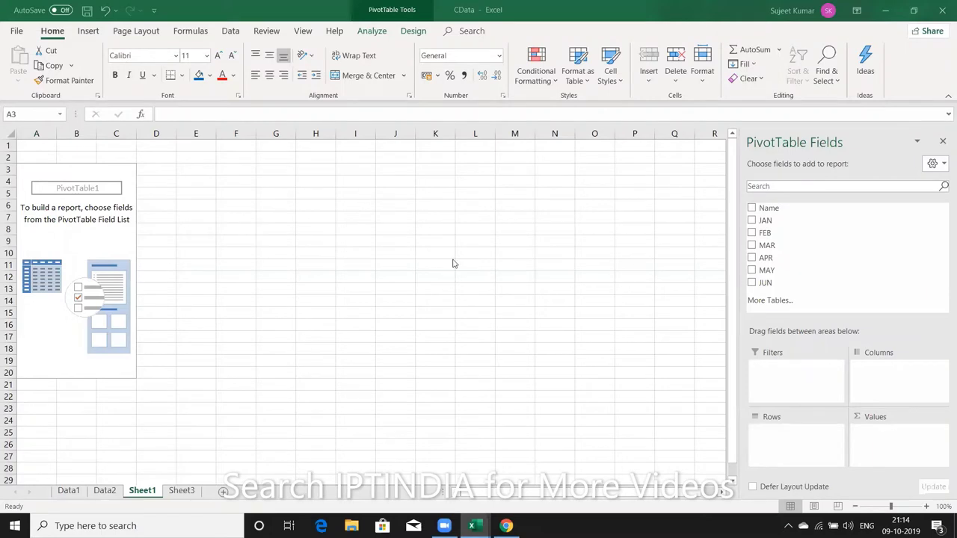
{"action": "left_click", "coordinate": [179, 490]}
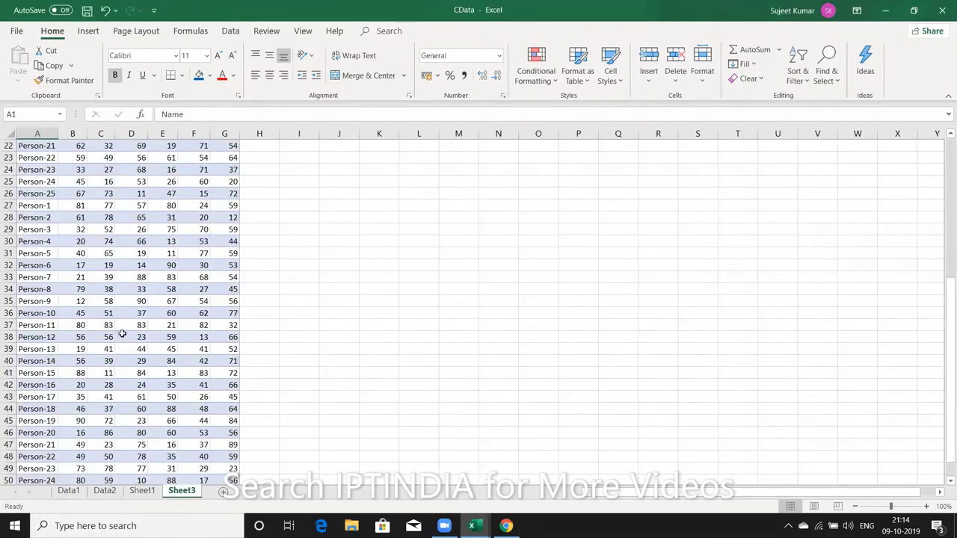
{"action": "left_click", "coordinate": [75, 299]}
{"action": "left_click", "coordinate": [126, 313]}
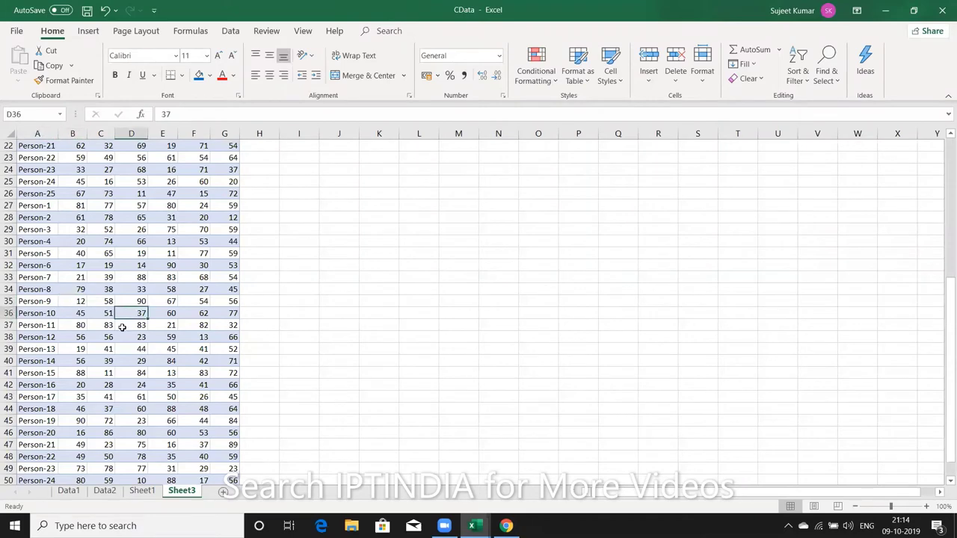
{"action": "scroll", "coordinate": [133, 359], "scroll_direction": "down", "scroll_amount": 7}
{"action": "scroll", "coordinate": [130, 357], "scroll_direction": "down", "scroll_amount": 4}
{"action": "scroll", "coordinate": [131, 357], "scroll_direction": "up", "scroll_amount": 4}
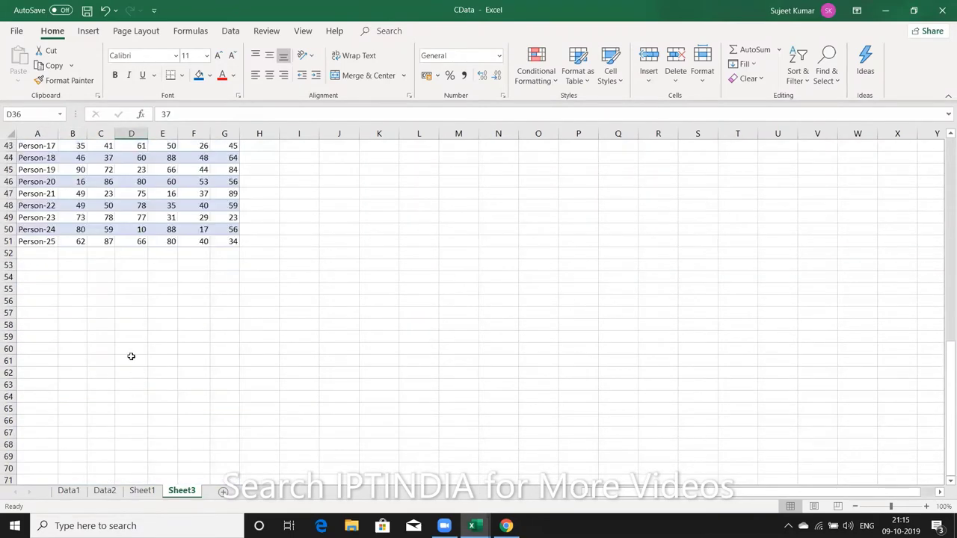
{"action": "mouse_move", "coordinate": [36, 253]}
{"action": "left_mouse_down"}
{"action": "mouse_move", "coordinate": [218, 325]}
{"action": "mouse_move", "coordinate": [216, 334]}
{"action": "left_mouse_up"}
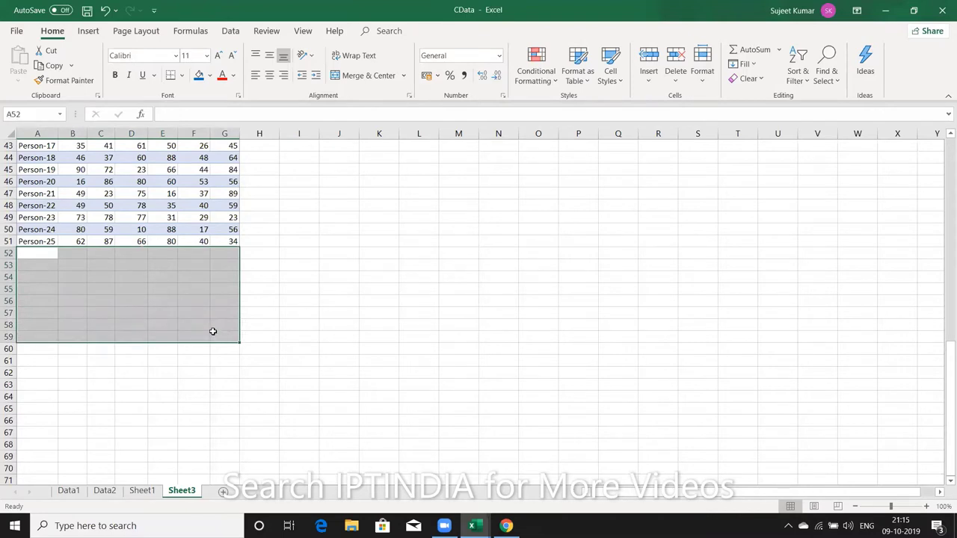
{"action": "left_click", "coordinate": [154, 491]}
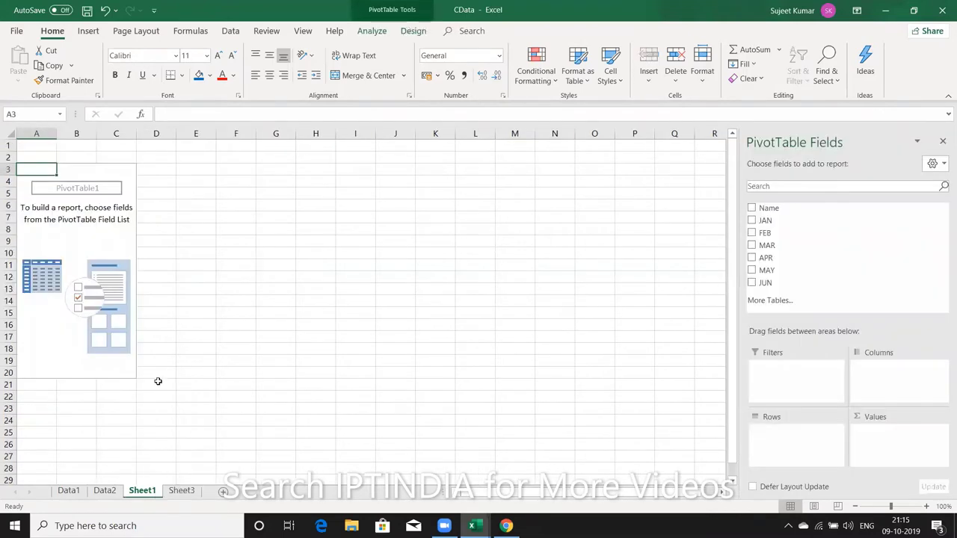
- Review the PivotTable's Change Data Source dialog, then cancel without changes
{"action": "left_click", "coordinate": [421, 38]}
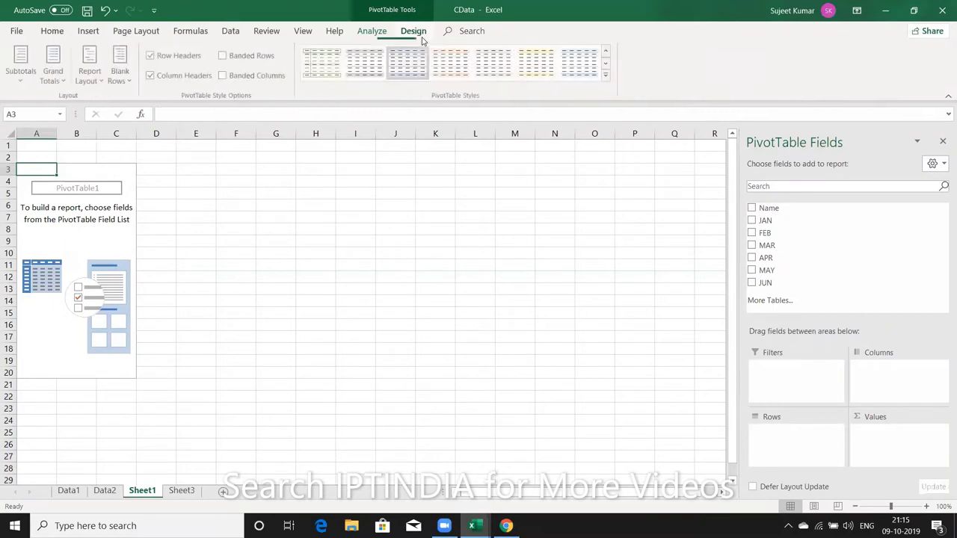
{"action": "left_click", "coordinate": [369, 40]}
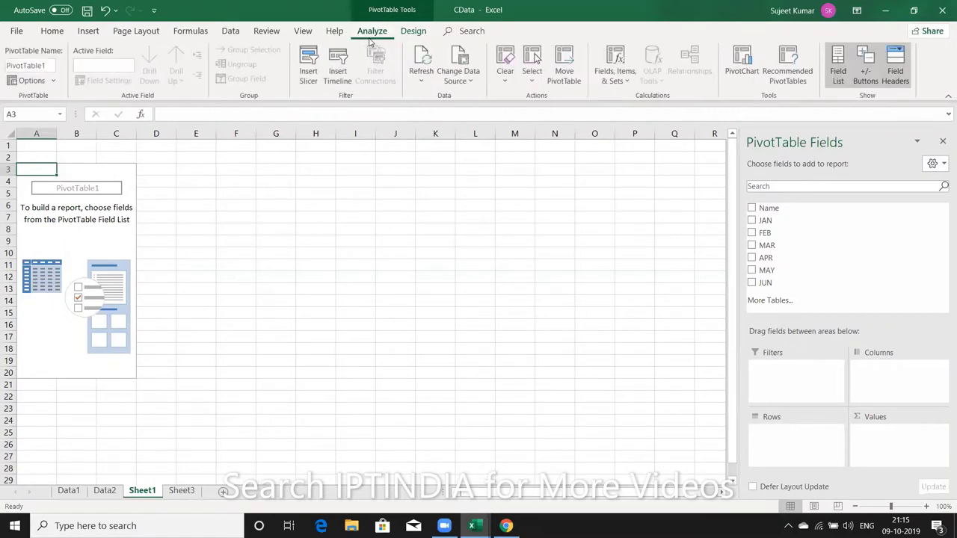
{"action": "left_click", "coordinate": [471, 80]}
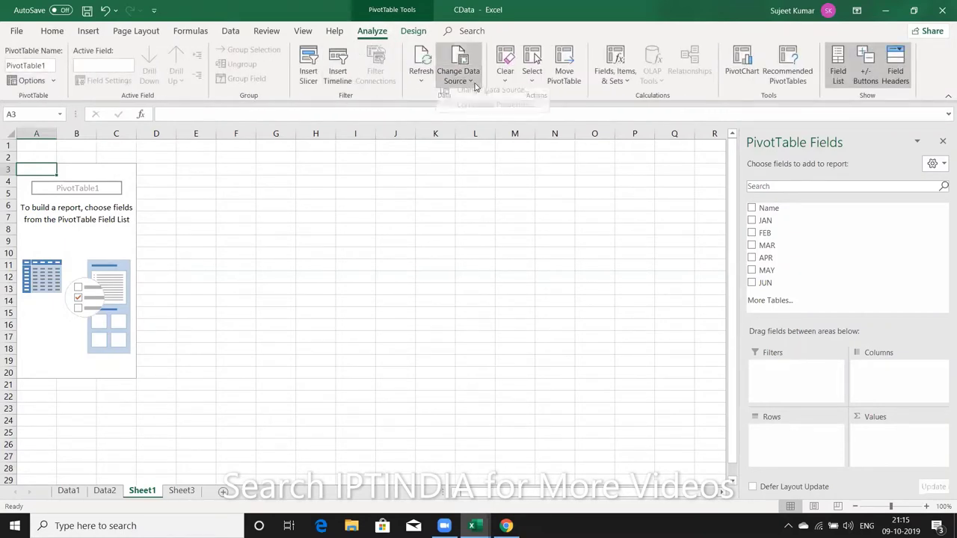
{"action": "left_click", "coordinate": [478, 91]}
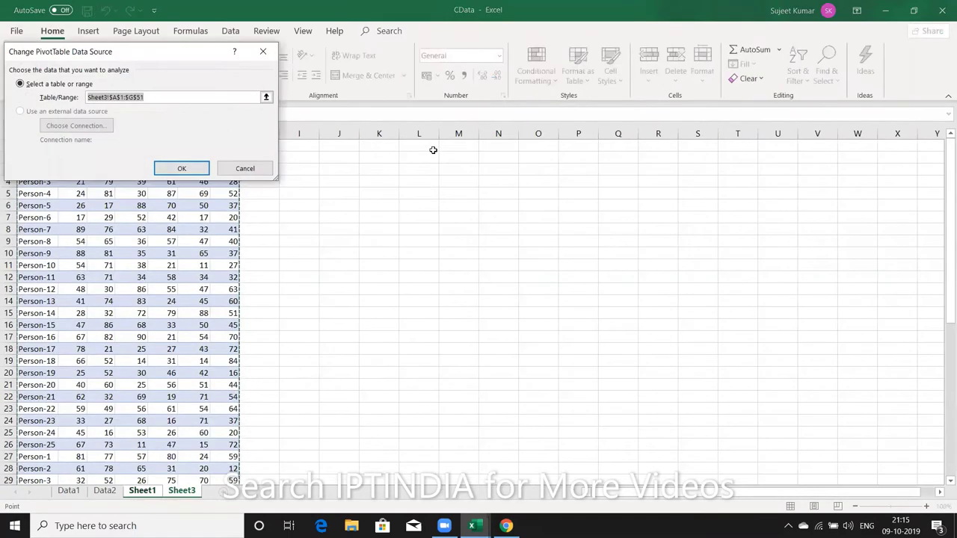
{"action": "left_click", "coordinate": [245, 168]}
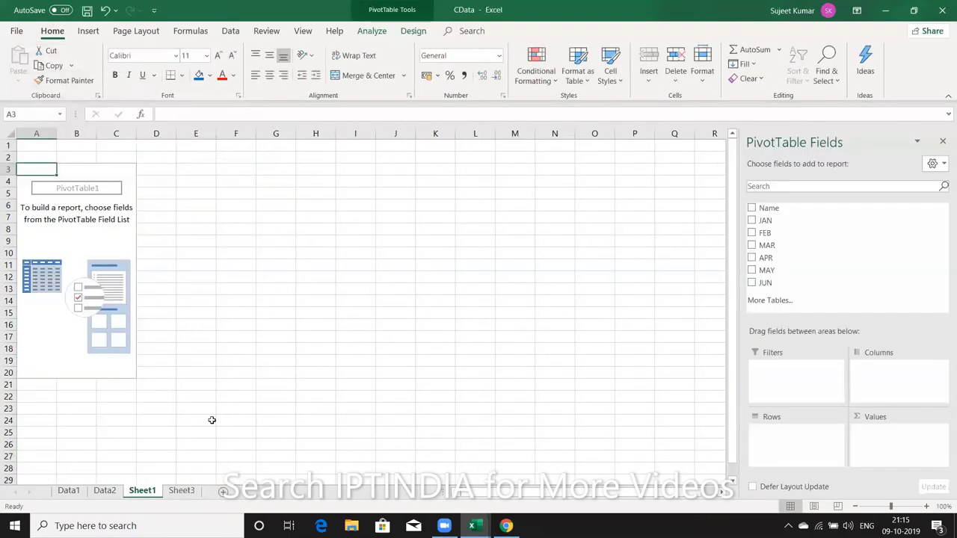
- Delete the Sheet1 worksheet holding the empty PivotTable1
{"action": "left_click", "coordinate": [184, 491]}
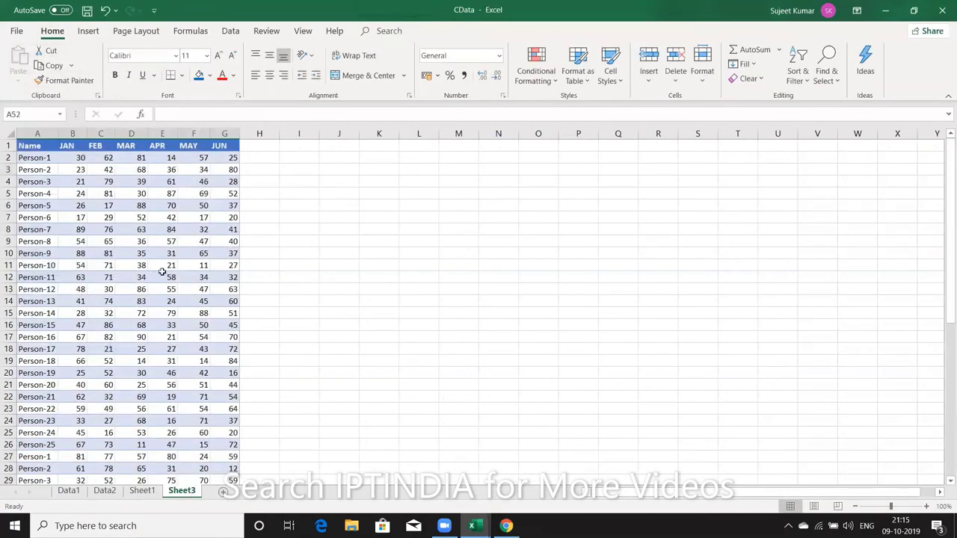
{"action": "left_click", "coordinate": [148, 490]}
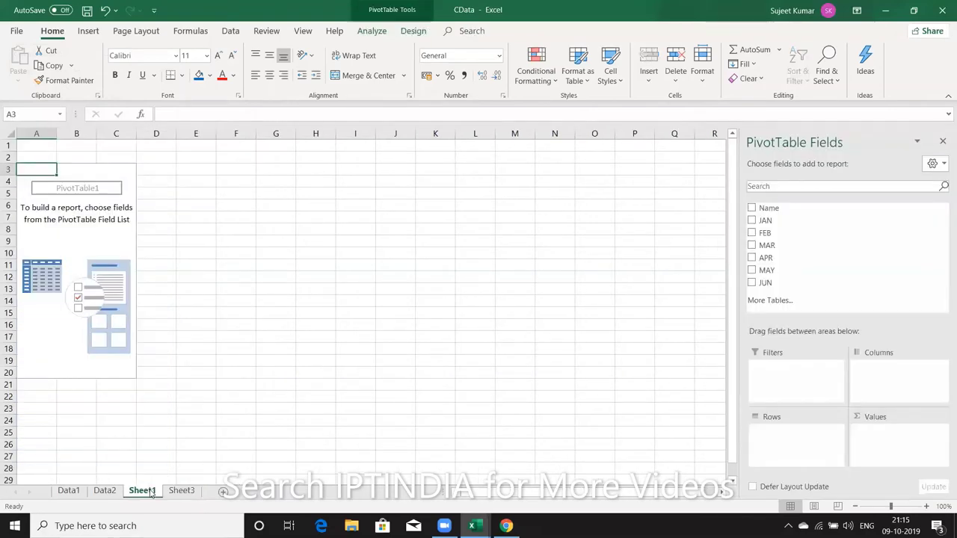
{"action": "right_click", "coordinate": [149, 486]}
{"action": "left_click", "coordinate": [183, 357]}
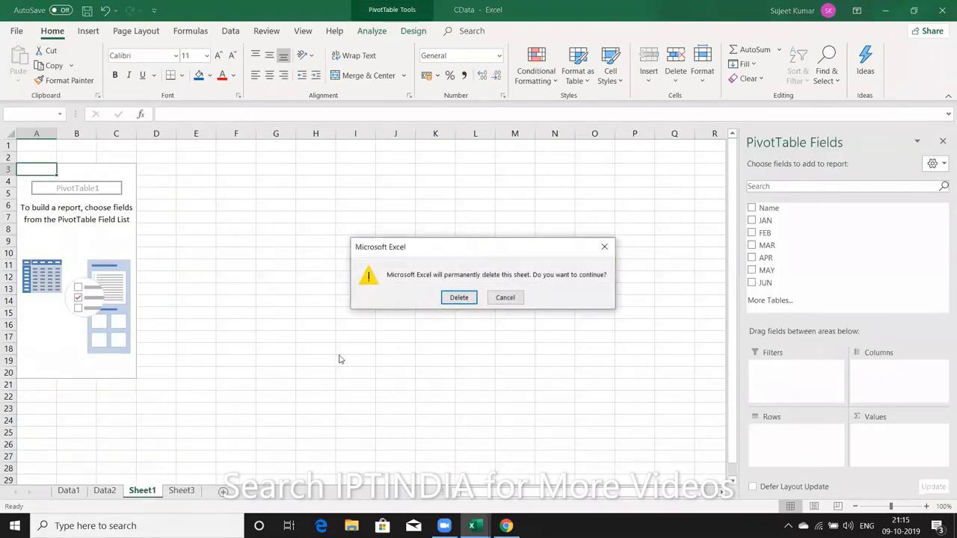
{"action": "left_click", "coordinate": [448, 299]}
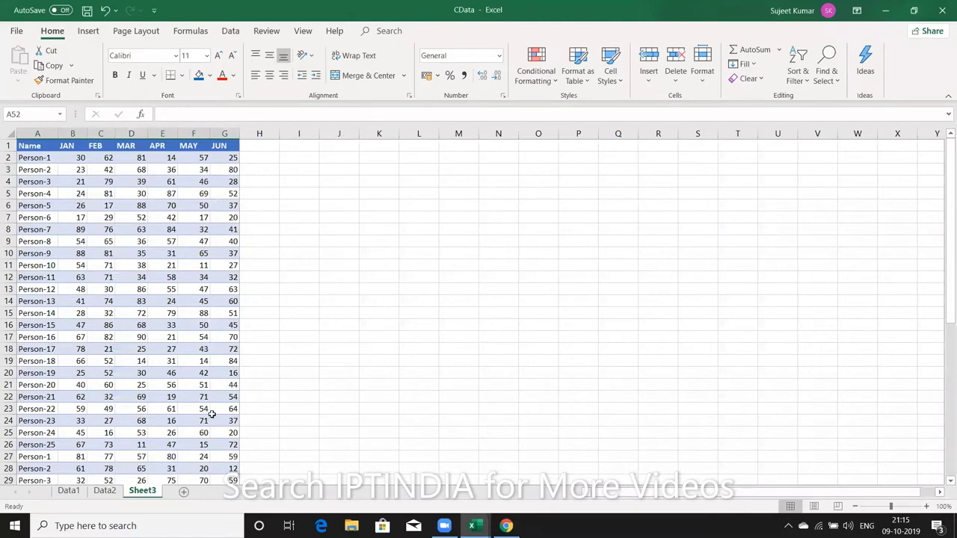
- Format Data2's range A1:G26 as a table with a header row
{"action": "left_click", "coordinate": [107, 488]}
{"action": "left_click_drag", "start_coordinate": [42, 152], "coordinate": [123, 198]}
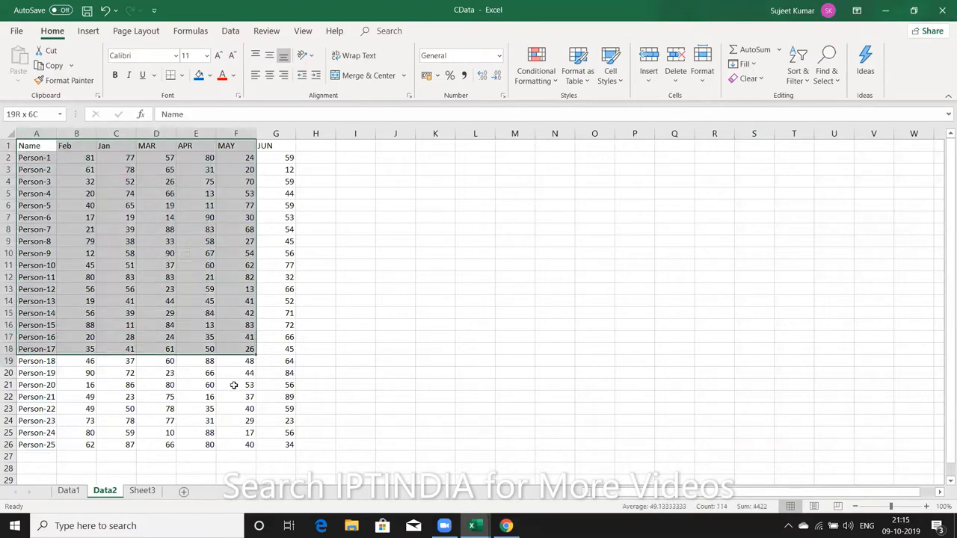
{"action": "left_click_drag", "start_coordinate": [123, 198], "coordinate": [285, 446]}
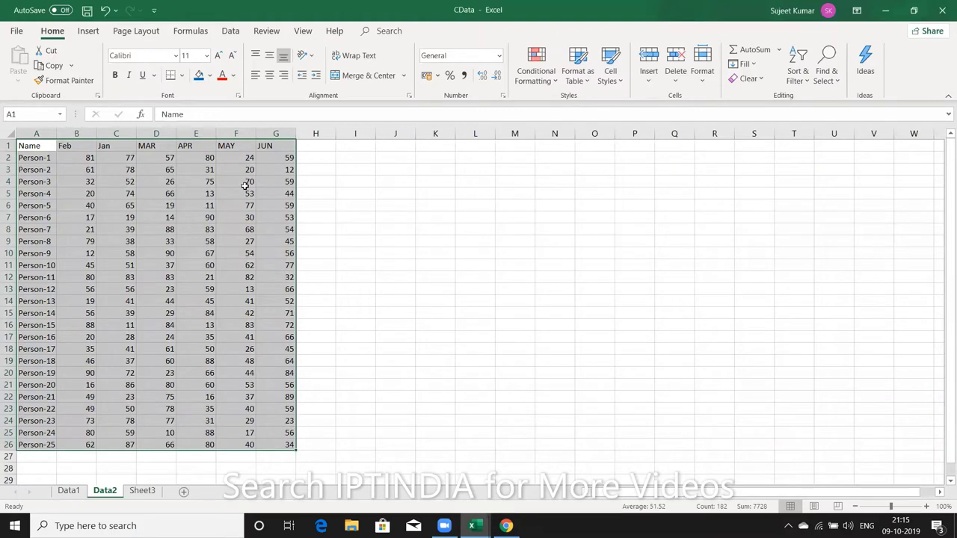
{"action": "left_click", "coordinate": [89, 31]}
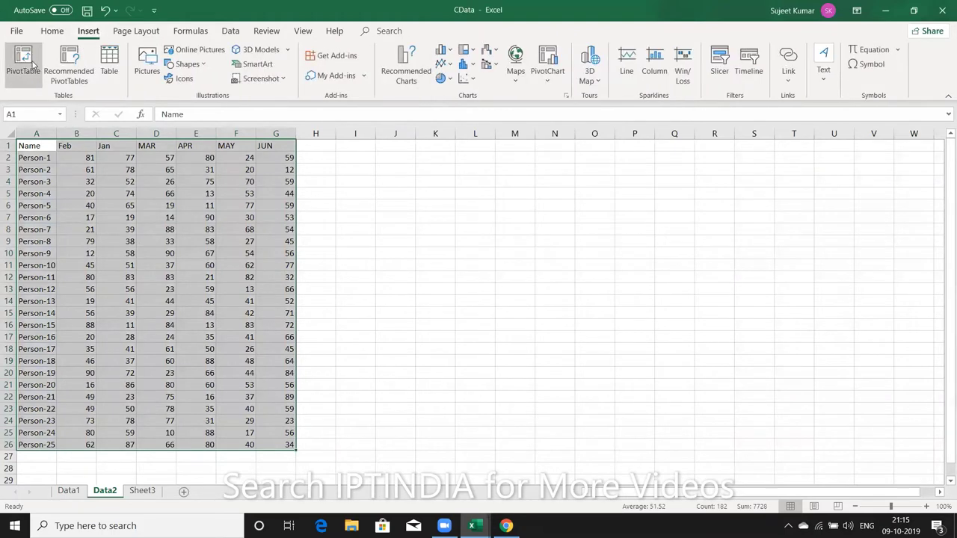
{"action": "left_click", "coordinate": [109, 64]}
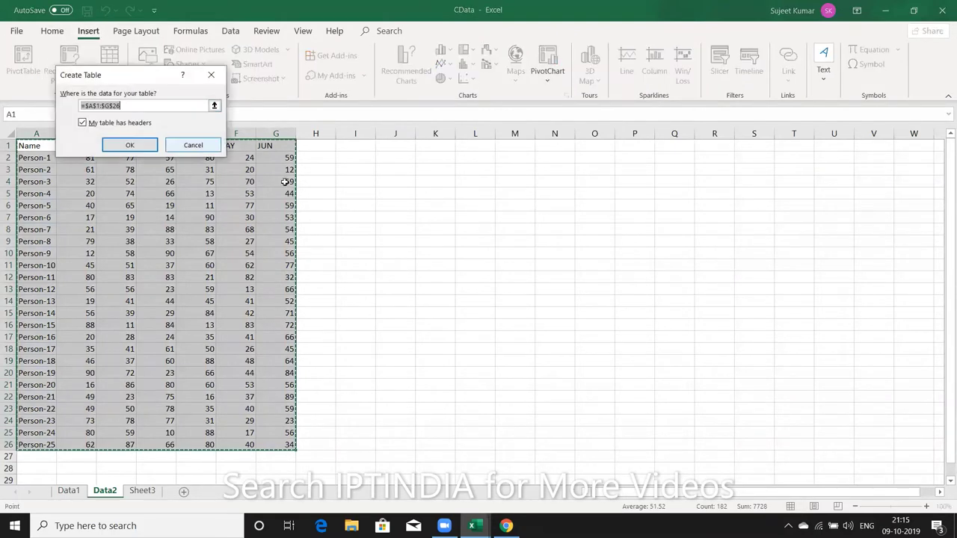
{"action": "left_click", "coordinate": [123, 144]}
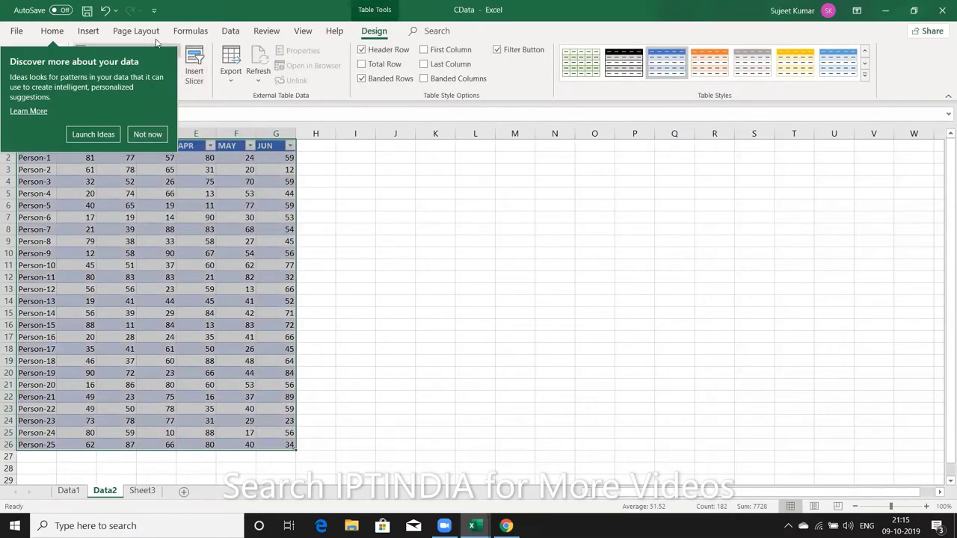
{"action": "left_click", "coordinate": [231, 31]}
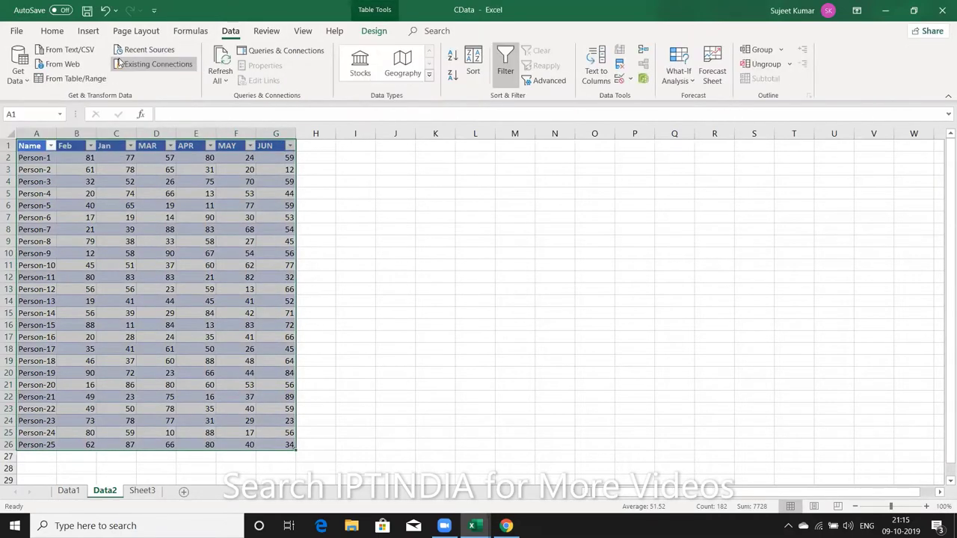
{"action": "left_click", "coordinate": [88, 32]}
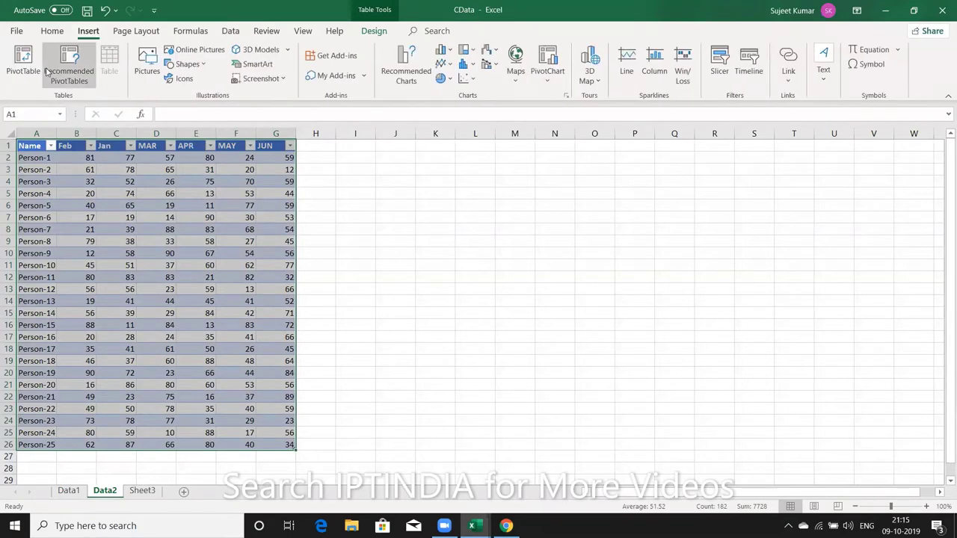
- Insert empty PivotTable2 from Table1 on a new Sheet2
{"action": "left_click", "coordinate": [23, 63]}
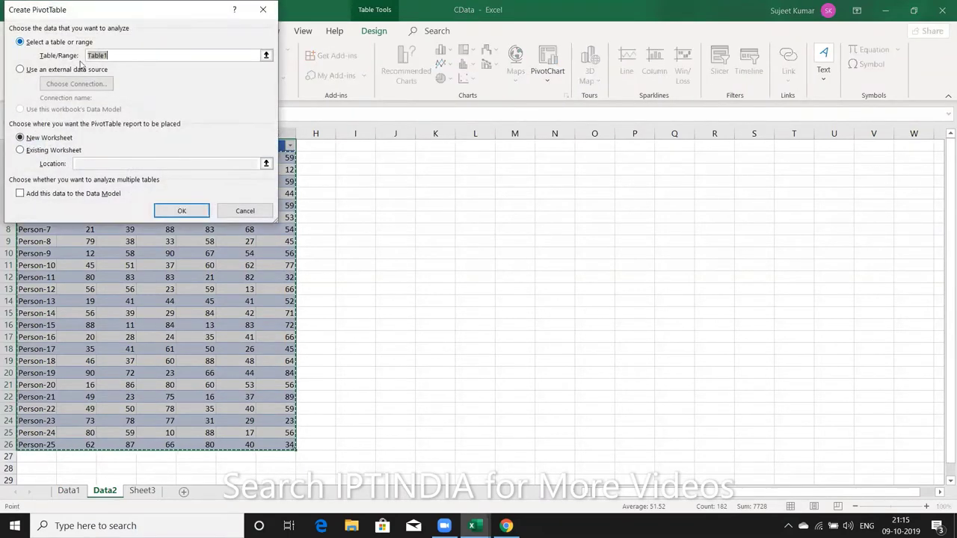
{"action": "left_click", "coordinate": [165, 211]}
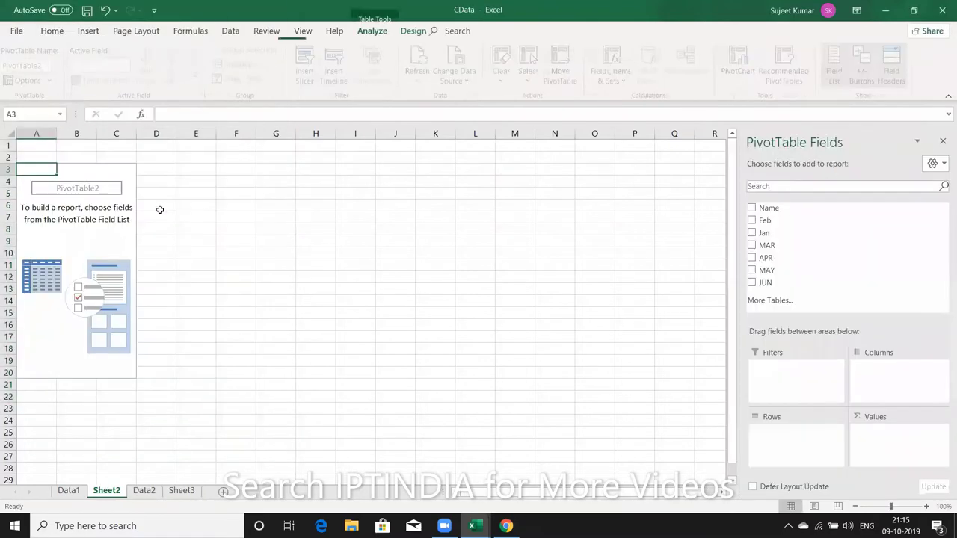
{"action": "left_click", "coordinate": [144, 490]}
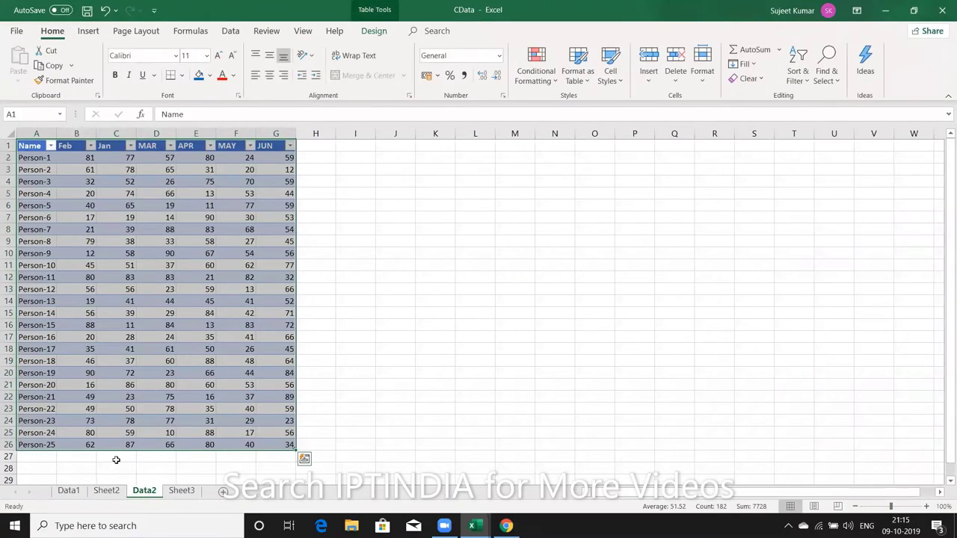
{"action": "scroll", "coordinate": [85, 430], "scroll_direction": "down", "scroll_amount": 3}
{"action": "left_click", "coordinate": [31, 348]}
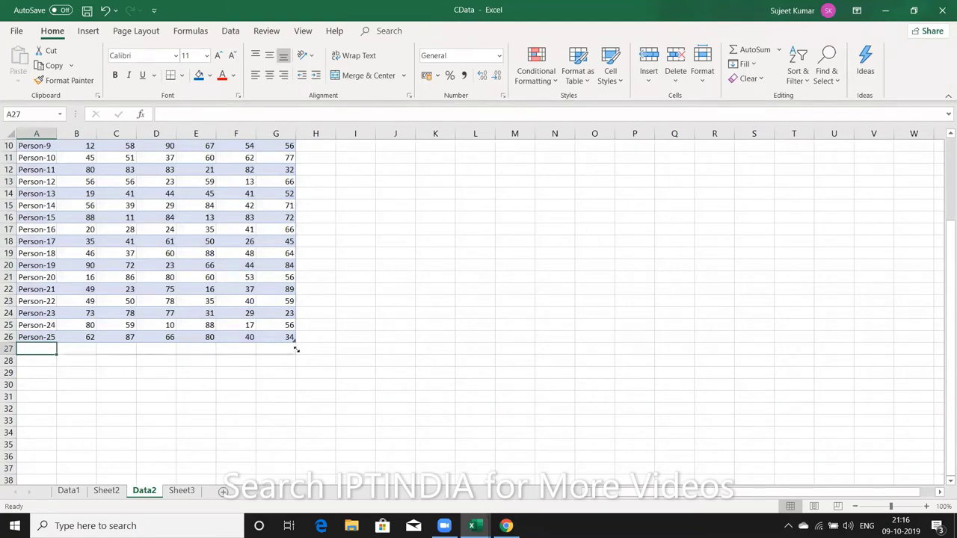
{"action": "left_click_drag", "start_coordinate": [297, 342], "coordinate": [297, 342]}
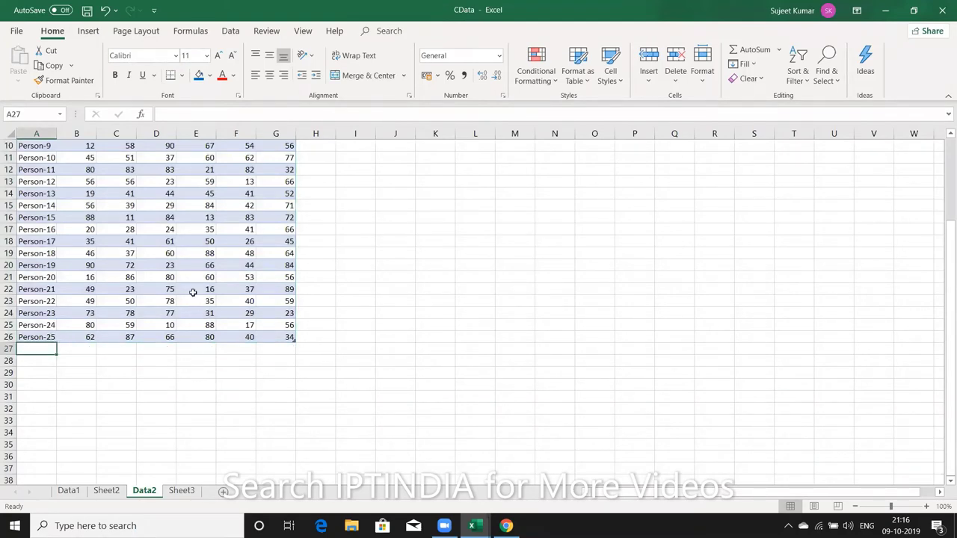
{"action": "left_click", "coordinate": [113, 494]}
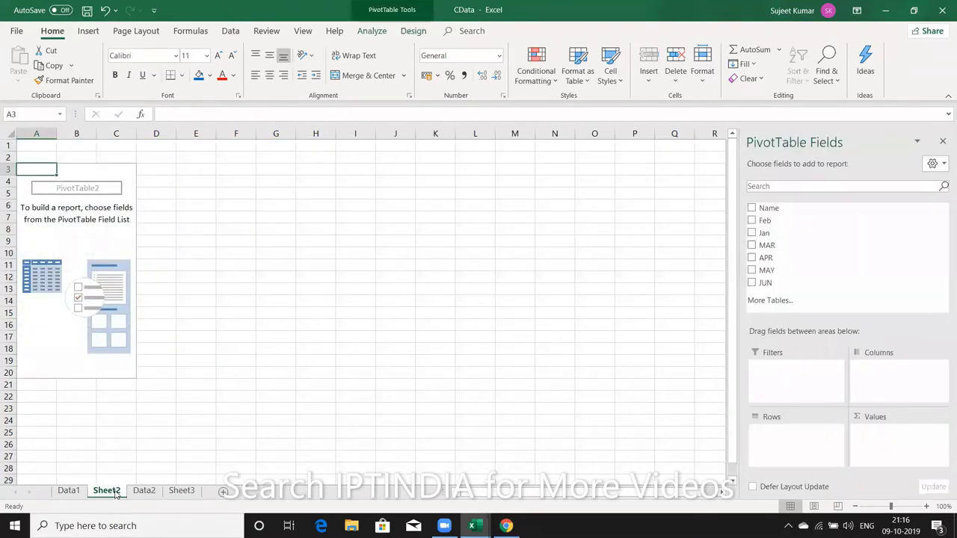
- Delete Sheet2 along with its empty PivotTable2
{"action": "right_click", "coordinate": [116, 493]}
{"action": "left_click", "coordinate": [149, 361]}
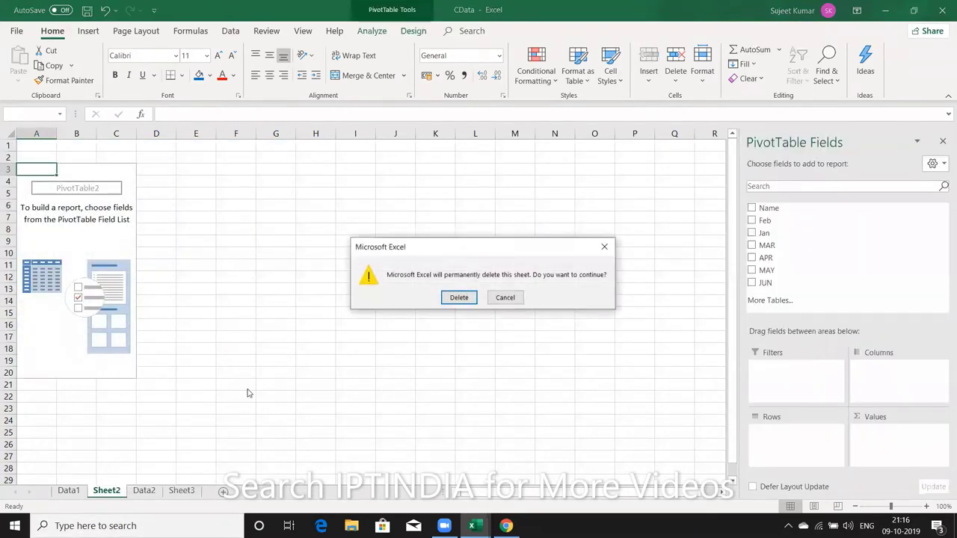
{"action": "left_click", "coordinate": [458, 298]}
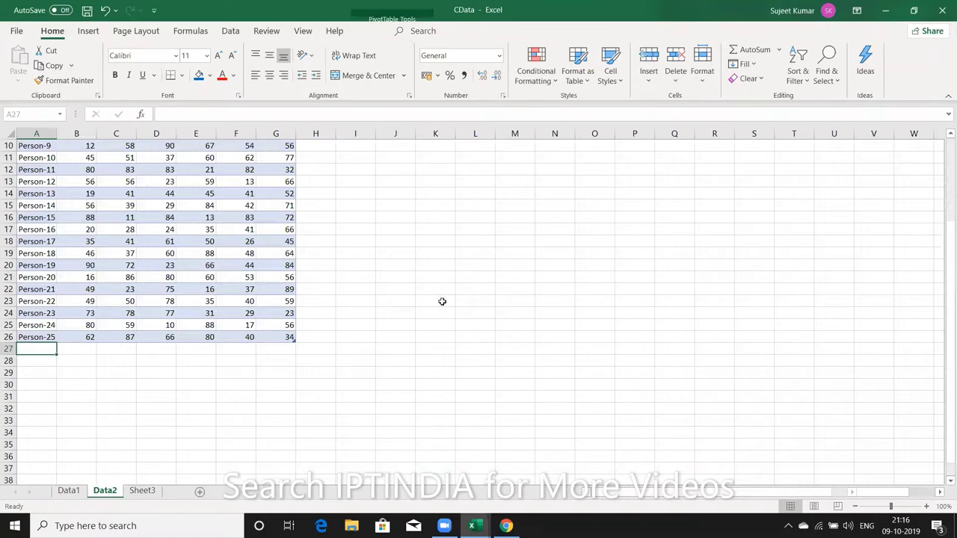
- Add a new blank worksheet, Sheet4, after Sheet3
{"action": "left_click", "coordinate": [224, 421]}
{"action": "left_click", "coordinate": [150, 491]}
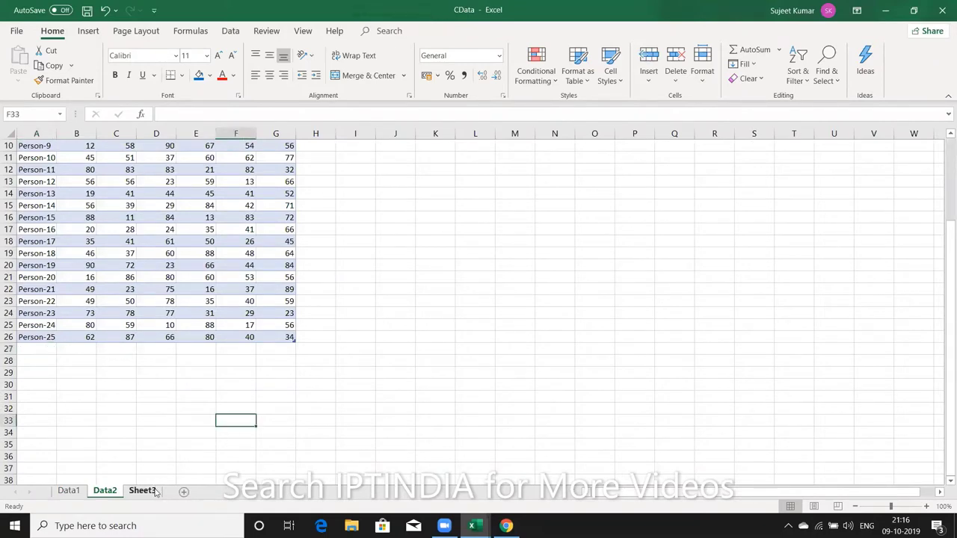
{"action": "left_click", "coordinate": [183, 494]}
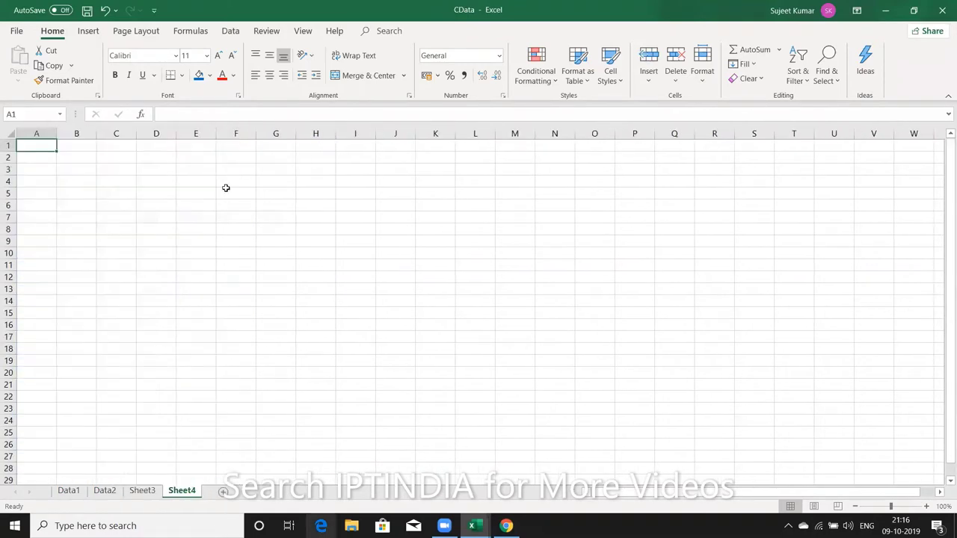
- Save the workbook and begin a PivotTable at Sheet4!$A$1 from an external data source
{"action": "left_click", "coordinate": [84, 12]}
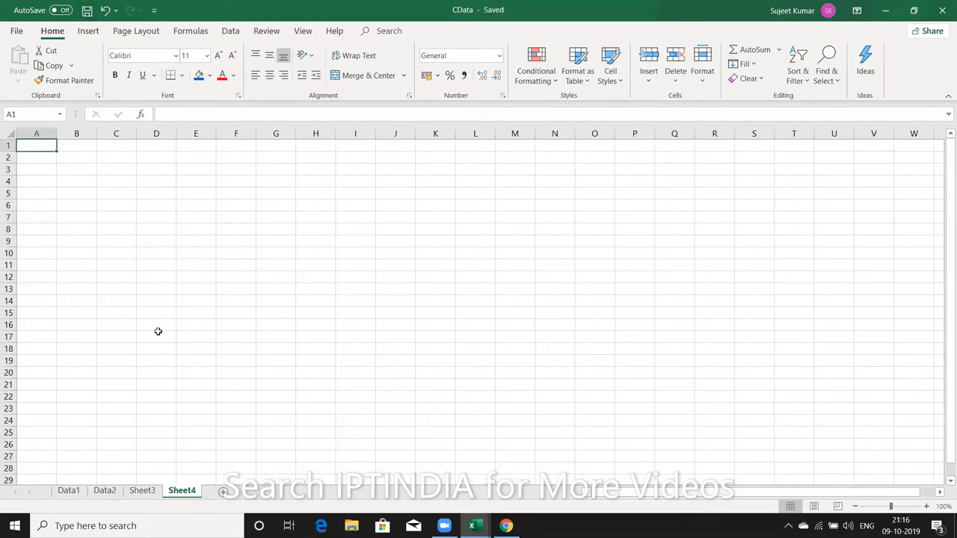
{"action": "left_click", "coordinate": [88, 31]}
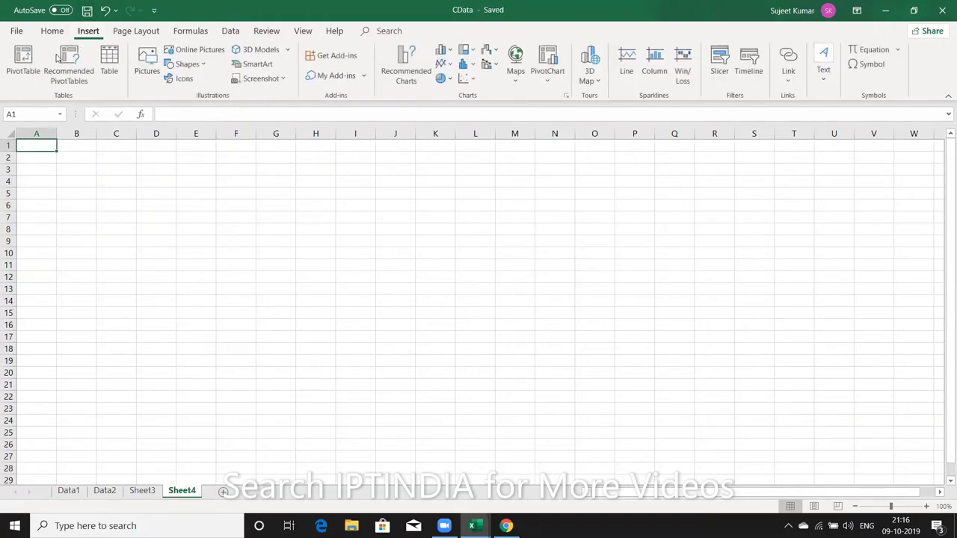
{"action": "left_click", "coordinate": [23, 64]}
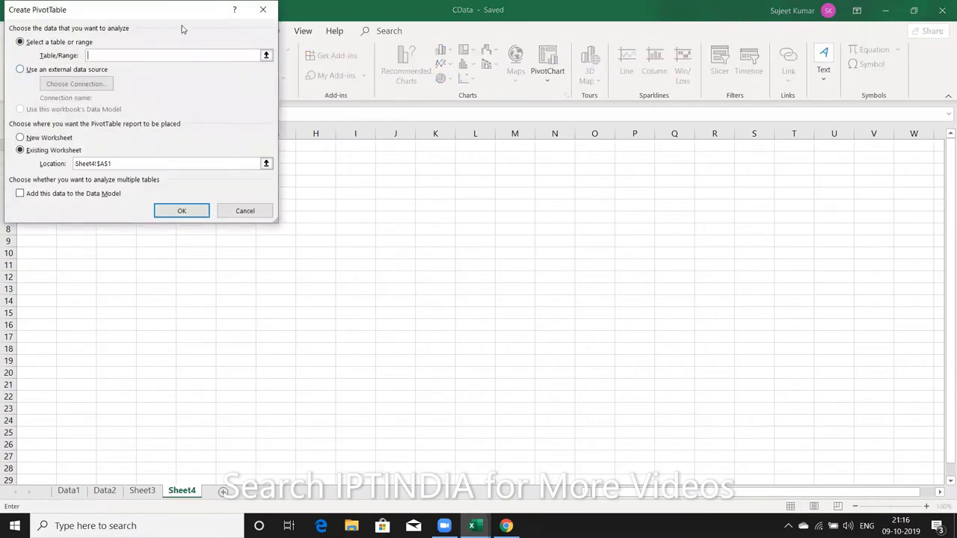
{"action": "left_click_drag", "start_coordinate": [165, 19], "coordinate": [418, 165]}
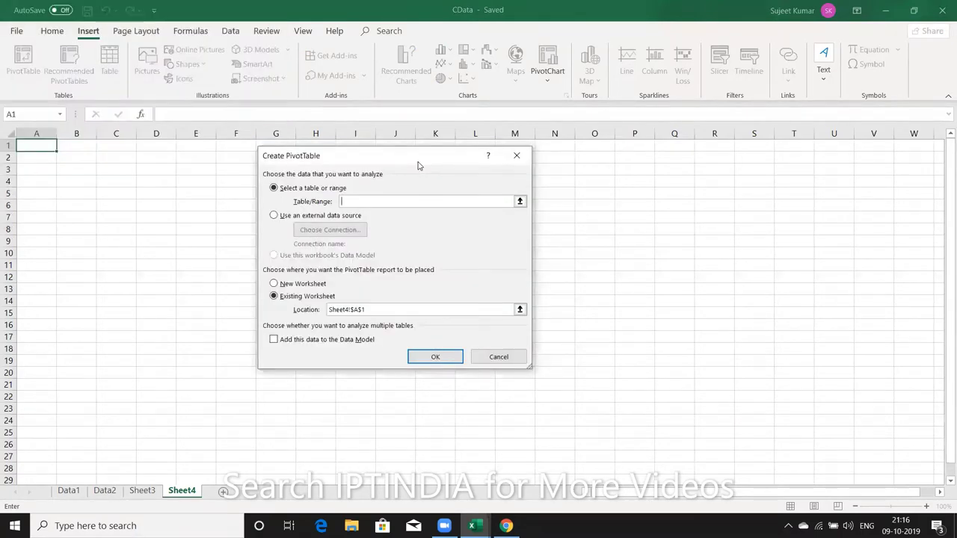
{"action": "left_click", "coordinate": [297, 215]}
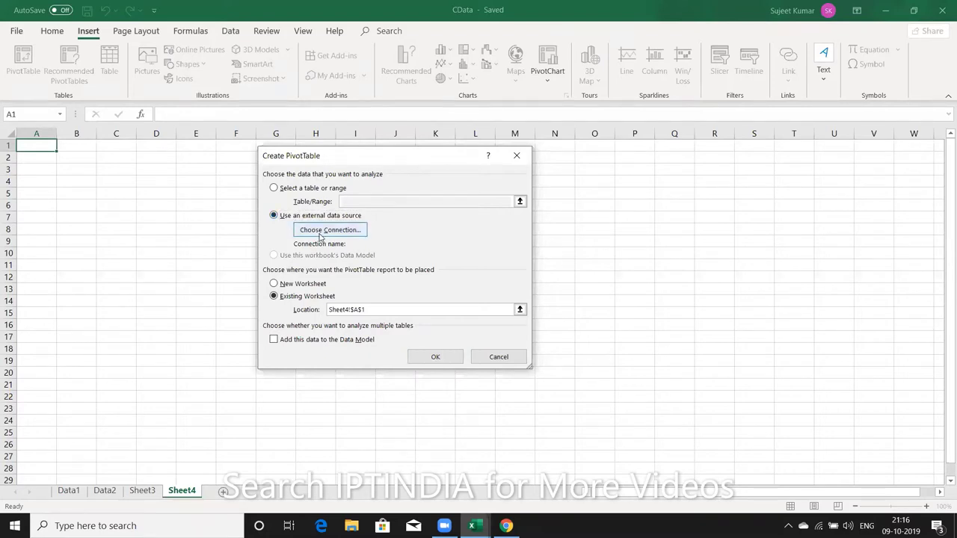
- Browse to the Desktop and pick the CData workbook as the connection file
{"action": "left_click", "coordinate": [320, 234]}
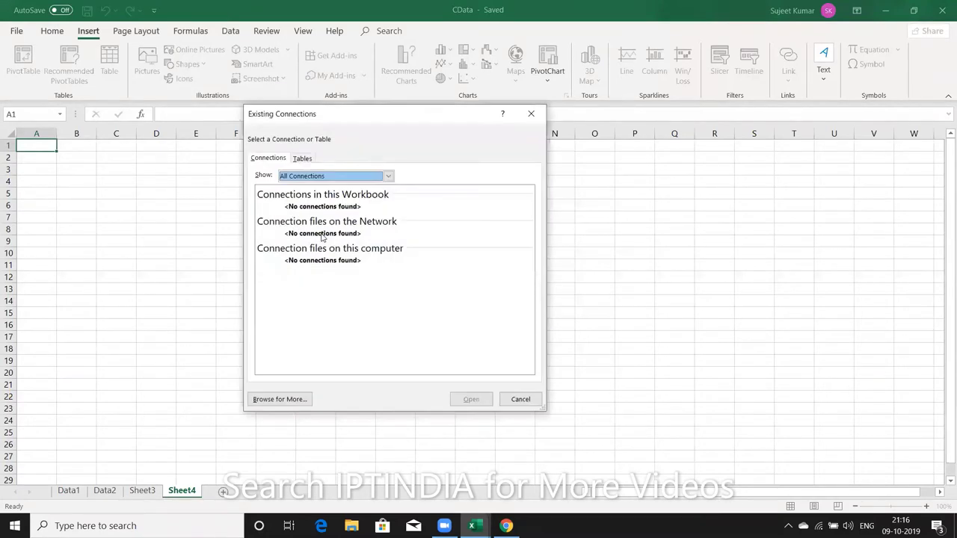
{"action": "left_click", "coordinate": [301, 401]}
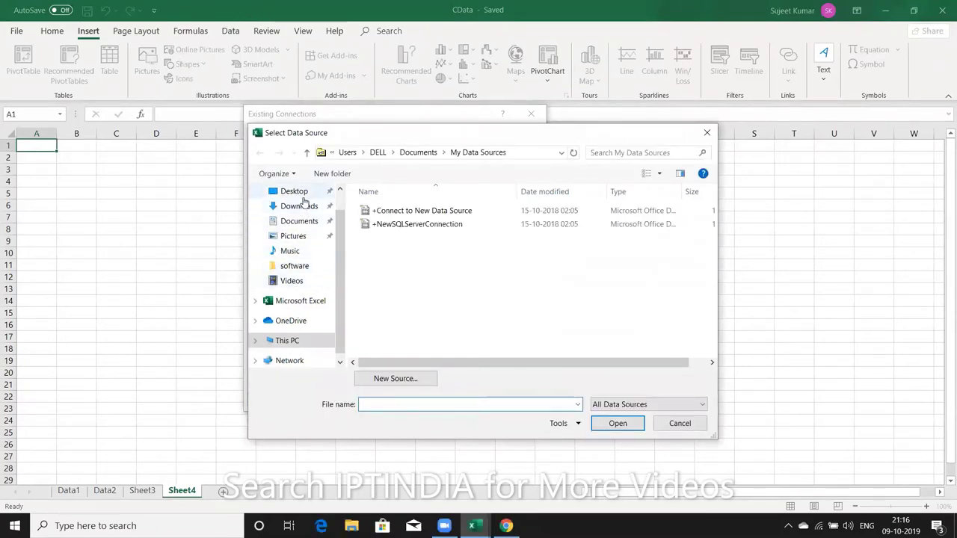
{"action": "left_click", "coordinate": [303, 194]}
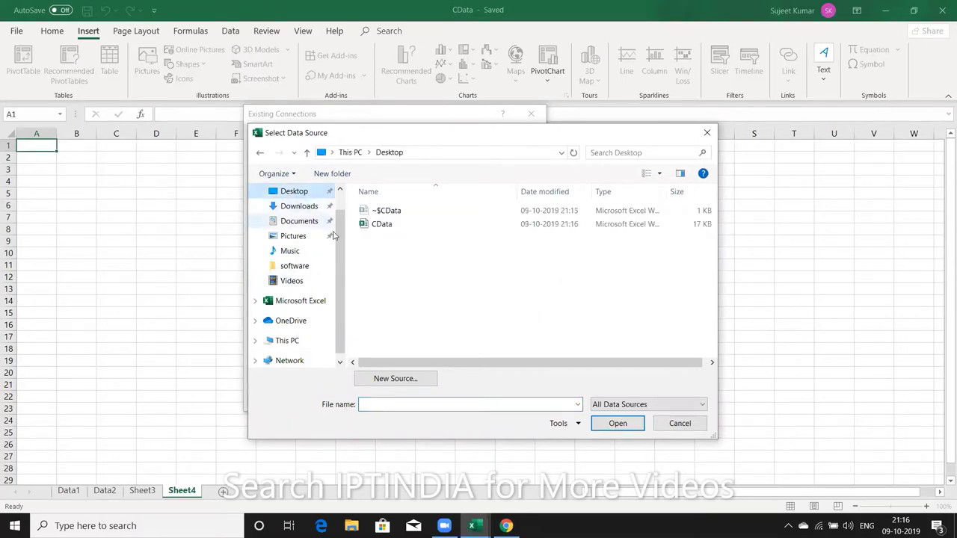
{"action": "left_click", "coordinate": [379, 226]}
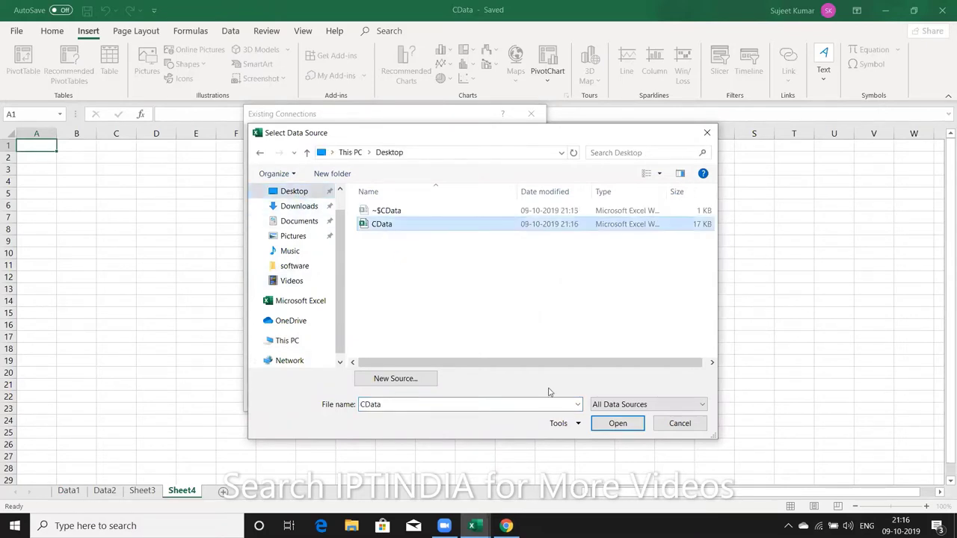
{"action": "left_click", "coordinate": [618, 424]}
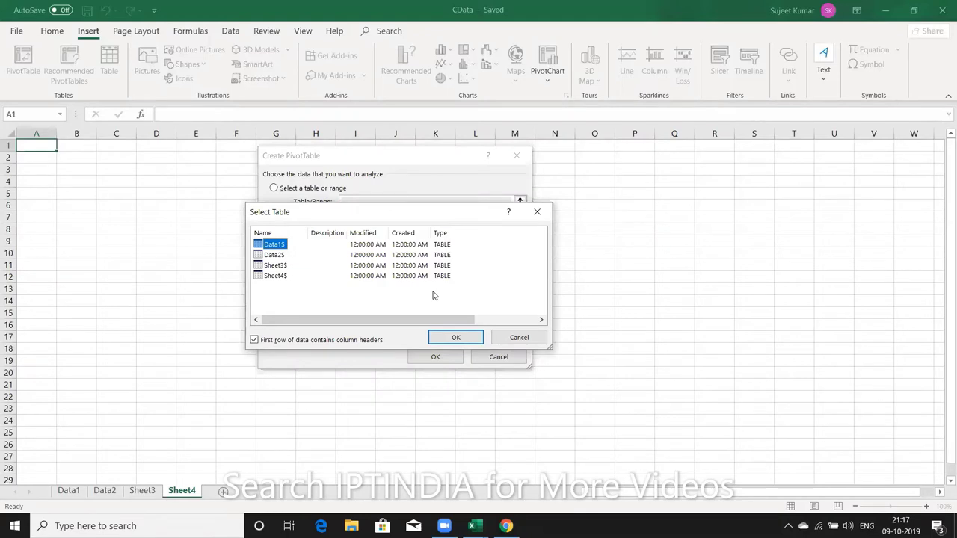
- Use Sheet3$ as the source, with Name in Rows and Sum of JAN in Values
{"action": "left_click", "coordinate": [320, 270]}
{"action": "left_click", "coordinate": [284, 267]}
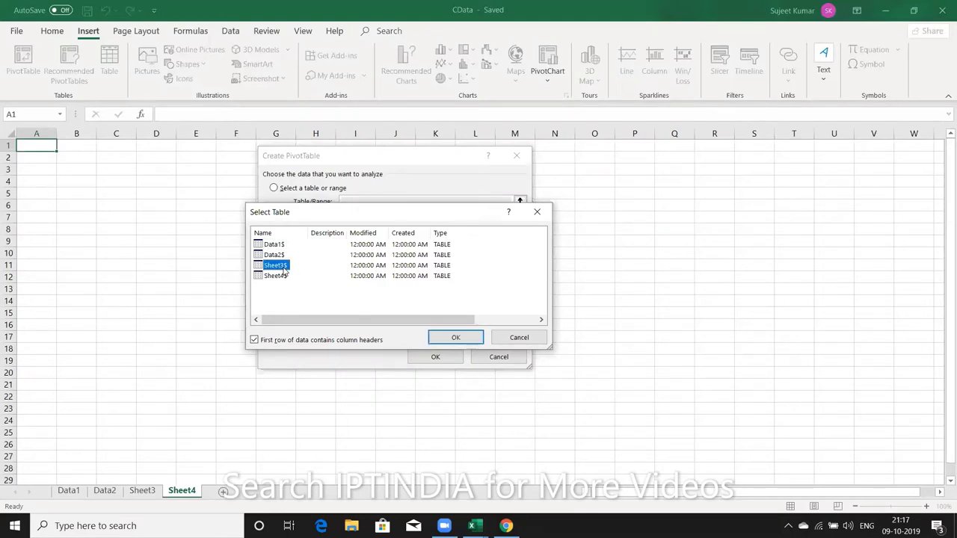
{"action": "left_click", "coordinate": [449, 340]}
{"action": "left_click", "coordinate": [444, 359]}
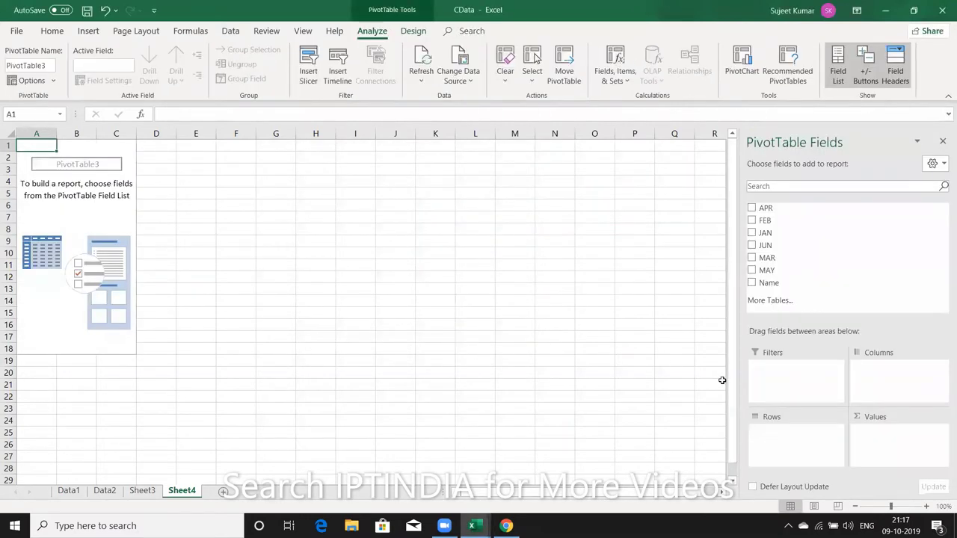
{"action": "left_click_drag", "start_coordinate": [770, 285], "coordinate": [791, 443]}
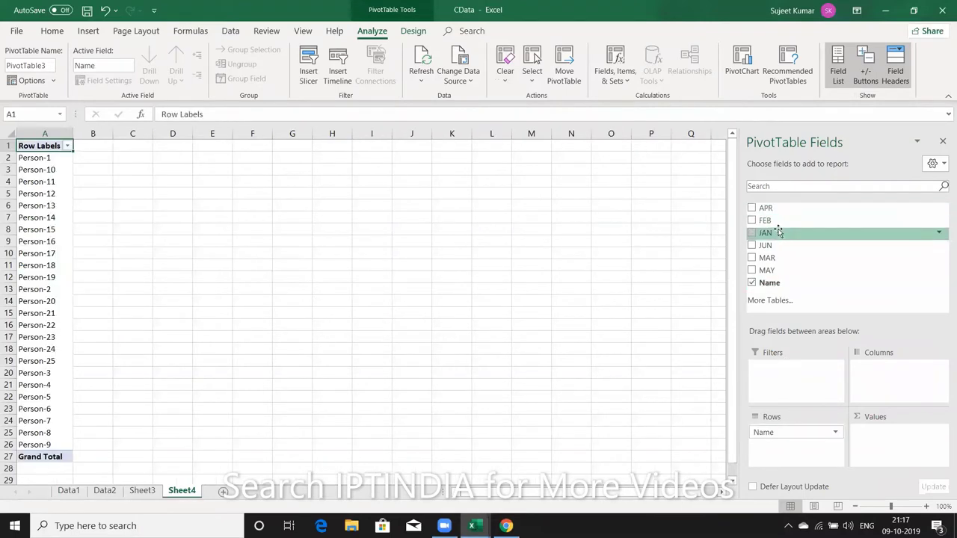
{"action": "left_click_drag", "start_coordinate": [778, 233], "coordinate": [918, 452]}
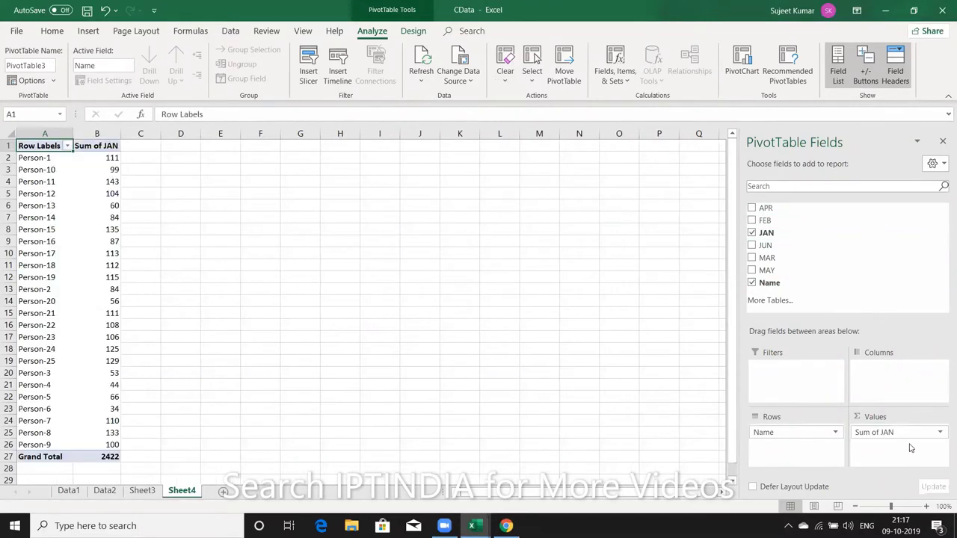
- On Sheet3, select the empty cell under the names, cancelling an accidental edit of Person-25
{"action": "left_click", "coordinate": [141, 491]}
{"action": "scroll", "coordinate": [77, 473], "scroll_direction": "down", "scroll_amount": 4}
{"action": "scroll", "coordinate": [76, 472], "scroll_direction": "down", "scroll_amount": 15}
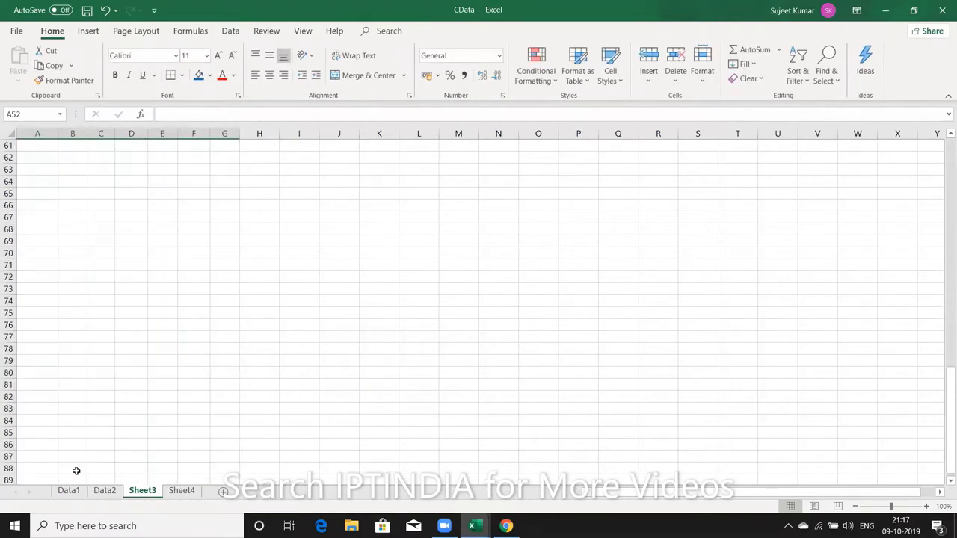
{"action": "scroll", "coordinate": [75, 469], "scroll_direction": "up", "scroll_amount": 4}
{"action": "left_click", "coordinate": [76, 432]}
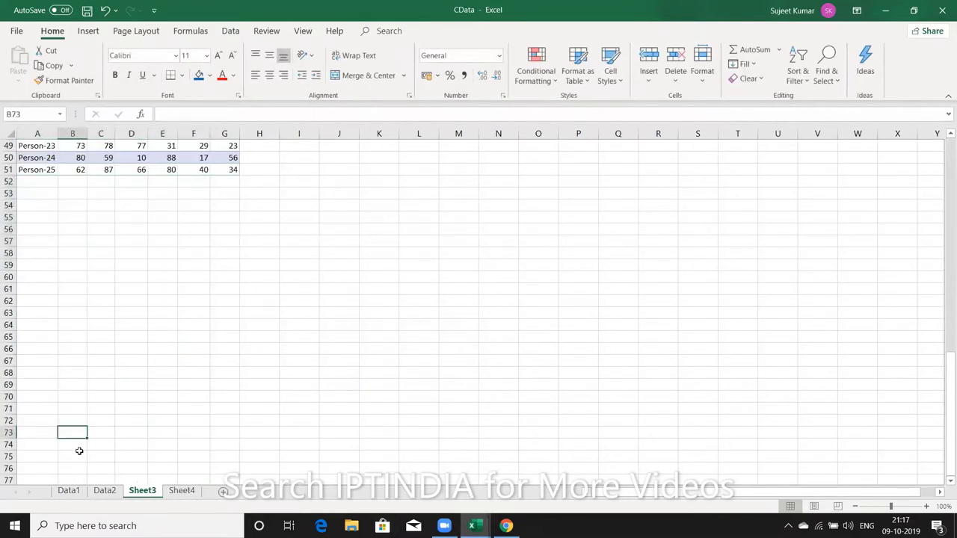
{"action": "left_click", "coordinate": [55, 183]}
{"action": "key", "text": "Up"}
{"action": "type", "text": "puja"}
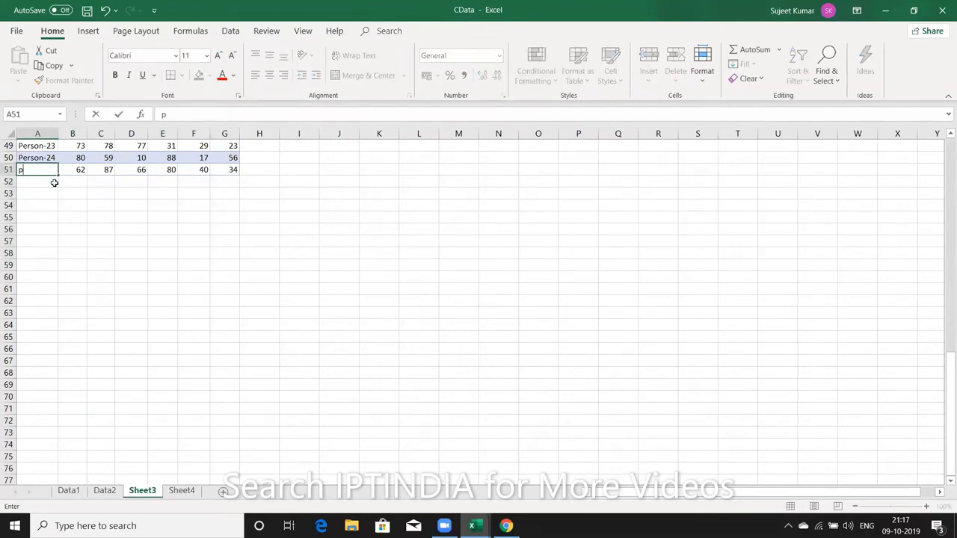
{"action": "key", "text": "Escape"}
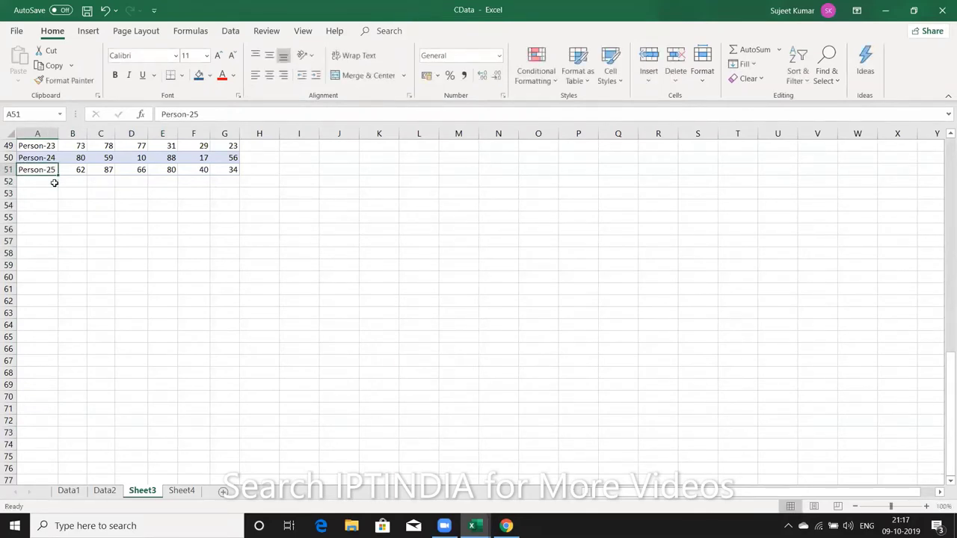
{"action": "left_click", "coordinate": [55, 183]}
- Enter the new person's name in row 52 with values 65, 85, 65, 88, 45 and 85
{"action": "type", "text": "P"}
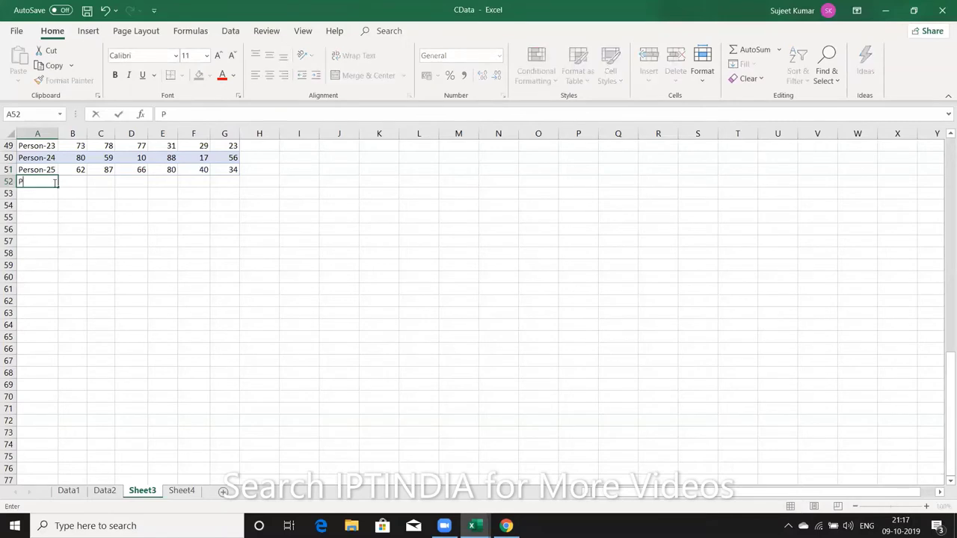
{"action": "type", "text": "uja"}
{"action": "key", "text": "Tab"}
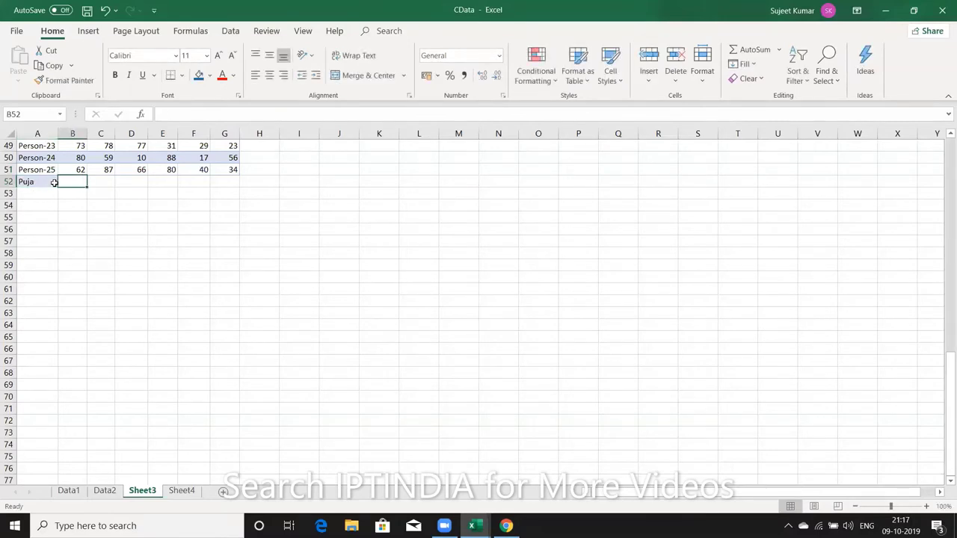
{"action": "type", "text": "65"}
{"action": "key", "text": "Tab"}
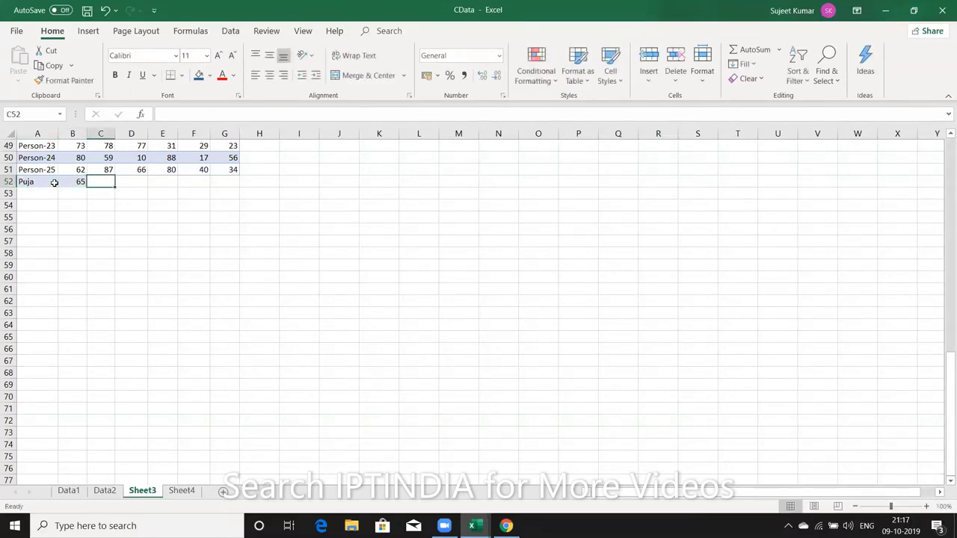
{"action": "type", "text": "85"}
{"action": "key", "text": "Tab"}
{"action": "type", "text": "65"}
{"action": "key", "text": "Tab"}
{"action": "type", "text": "88"}
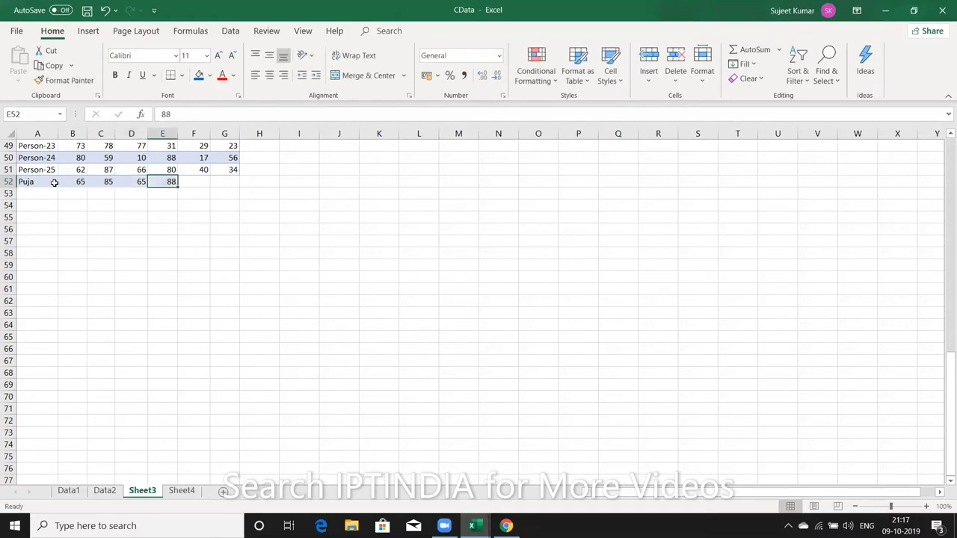
{"action": "key", "text": "Tab"}
{"action": "type", "text": "45"}
{"action": "key", "text": "Tab"}
{"action": "type", "text": "85"}
{"action": "key", "text": "Return"}
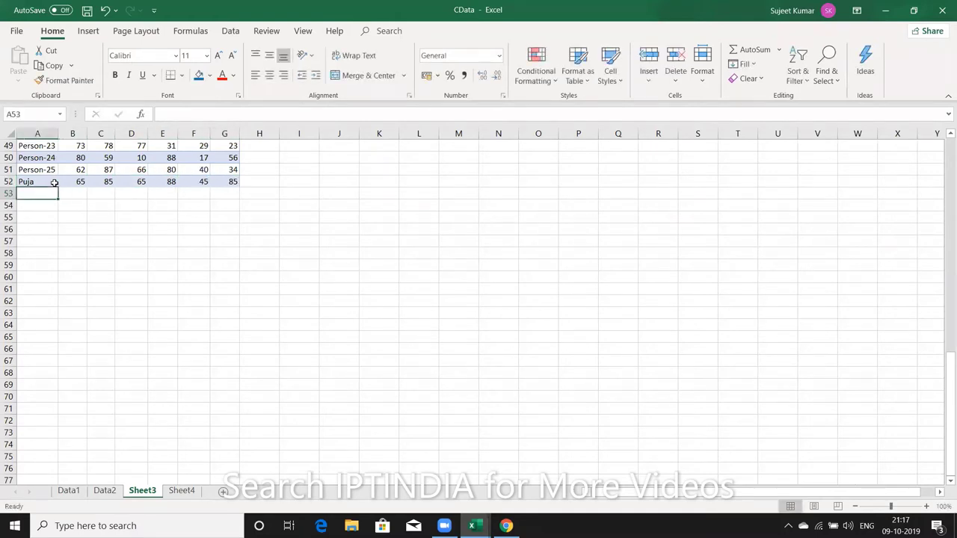
{"action": "left_click", "coordinate": [181, 490]}
- Refresh the Sheet4 PivotTable from a value cell's shortcut menu
{"action": "left_click", "coordinate": [95, 336]}
{"action": "right_click", "coordinate": [95, 336]}
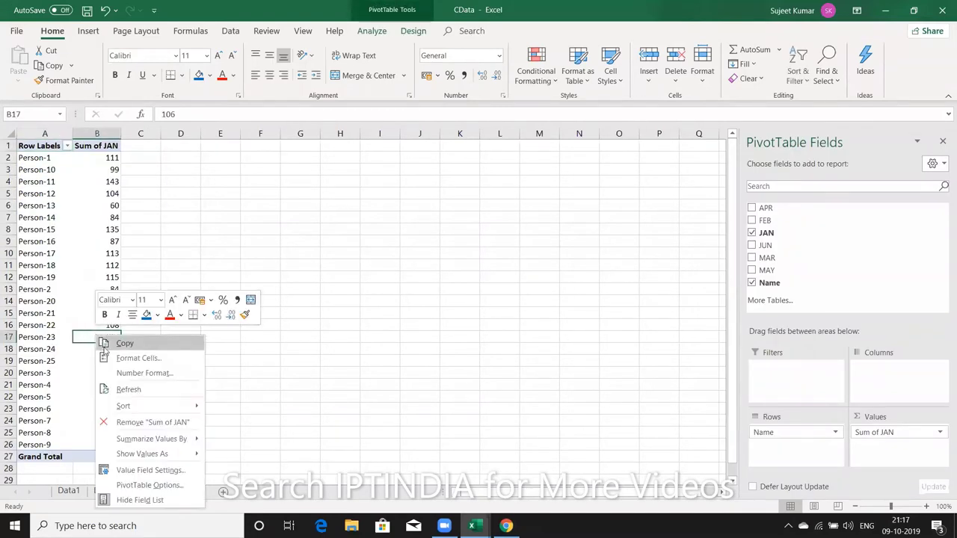
{"action": "left_click", "coordinate": [128, 389]}
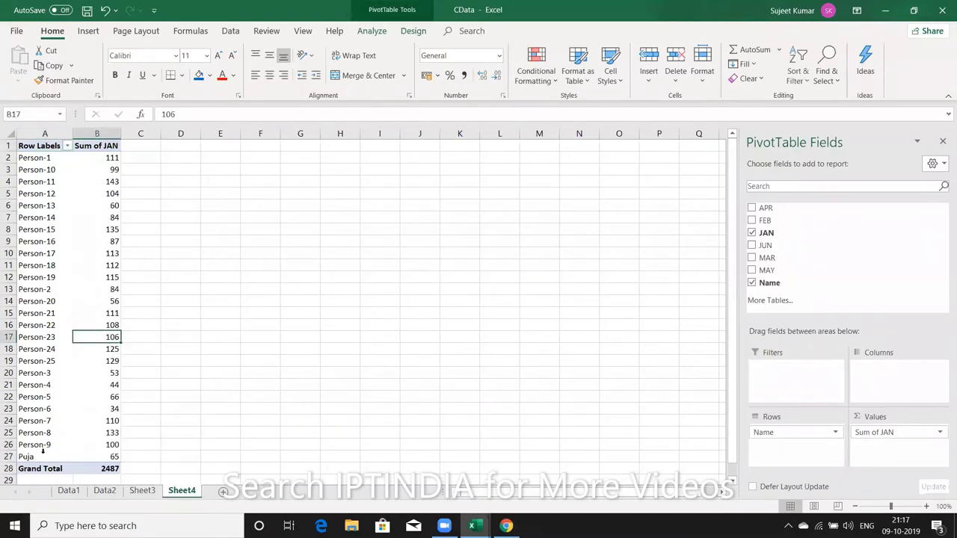
- Select the new person's pivot row to check its JAN sum of 65 and Grand Total of 2487
{"action": "left_click", "coordinate": [45, 456]}
{"action": "left_click", "coordinate": [47, 457]}
{"action": "left_click_drag", "start_coordinate": [87, 456], "coordinate": [111, 457]}
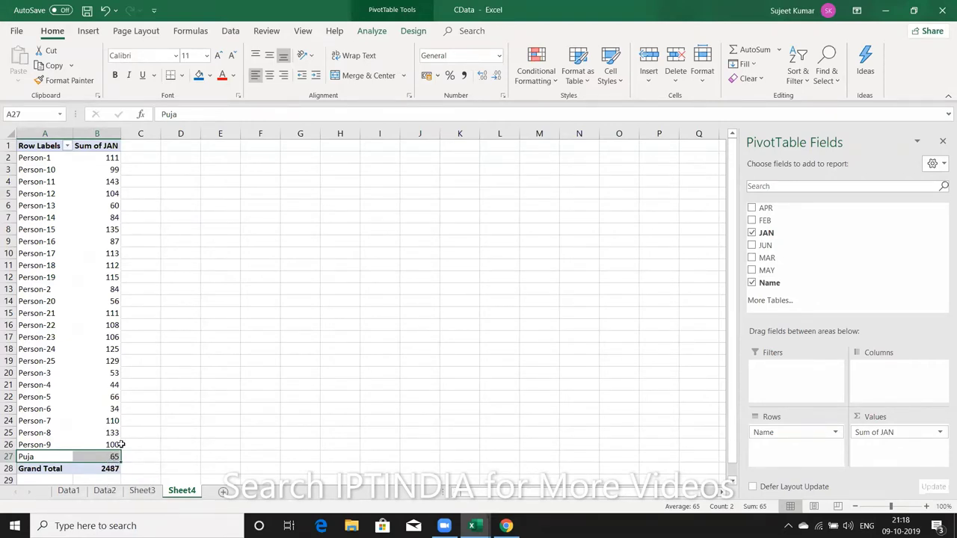
{"action": "left_click", "coordinate": [123, 410]}
{"action": "left_click", "coordinate": [114, 337]}
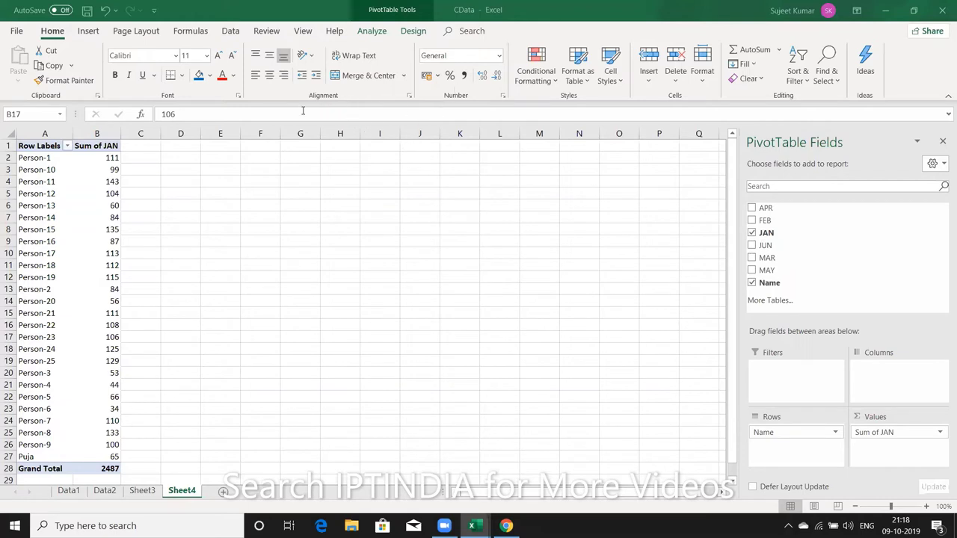
{"action": "right_click", "coordinate": [635, 166]}
{"action": "left_click", "coordinate": [789, 226]}
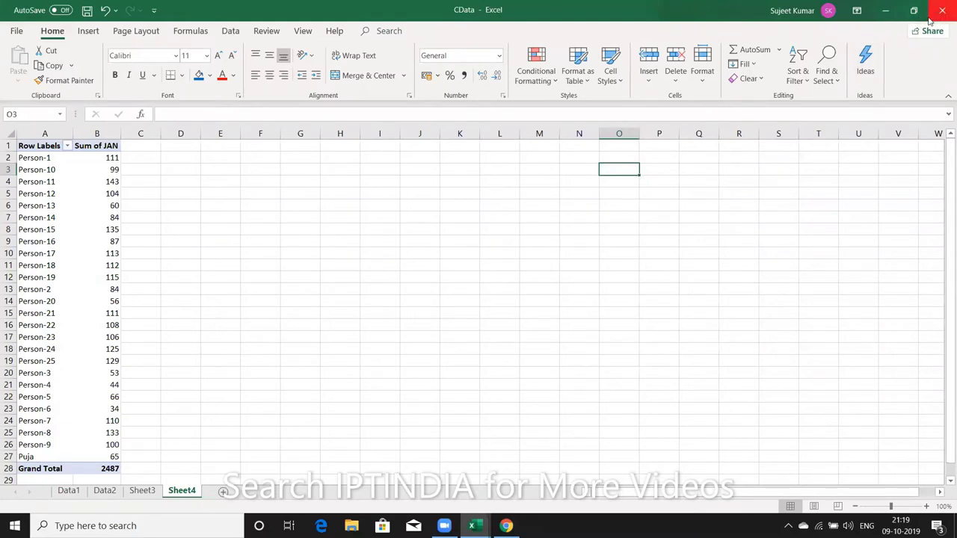
- Add a new empty worksheet, Sheet5, to the CData workbook
{"action": "left_click", "coordinate": [142, 491]}
{"action": "left_click", "coordinate": [183, 491]}
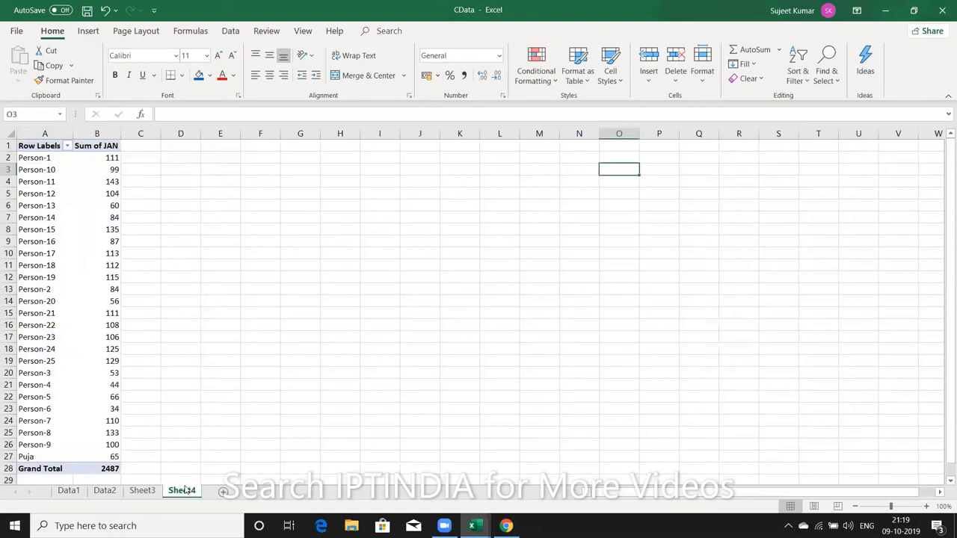
{"action": "left_click", "coordinate": [223, 491]}
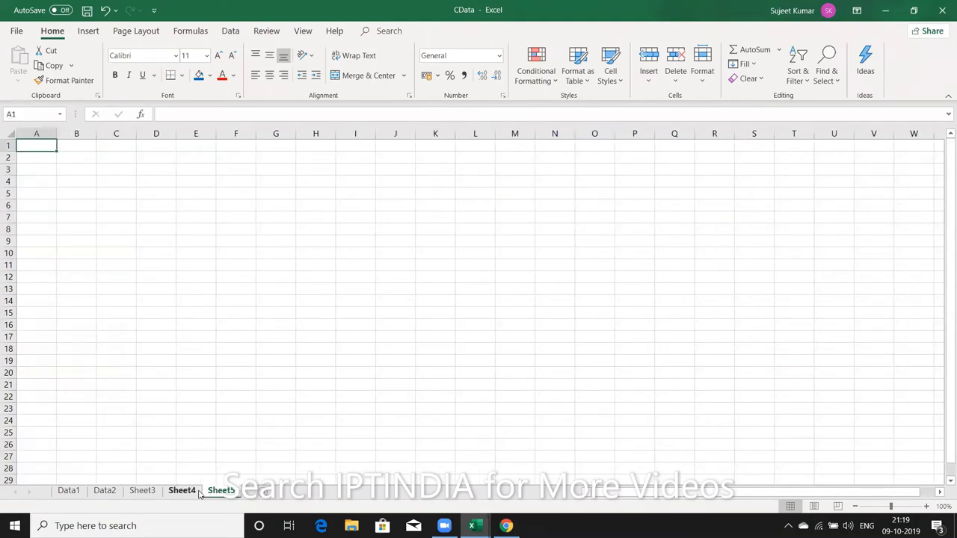
- Delete the Sheet4 PivotTable sheet permanently and return to Sheet3
{"action": "left_click", "coordinate": [186, 490]}
{"action": "right_click", "coordinate": [198, 491]}
{"action": "left_click", "coordinate": [231, 361]}
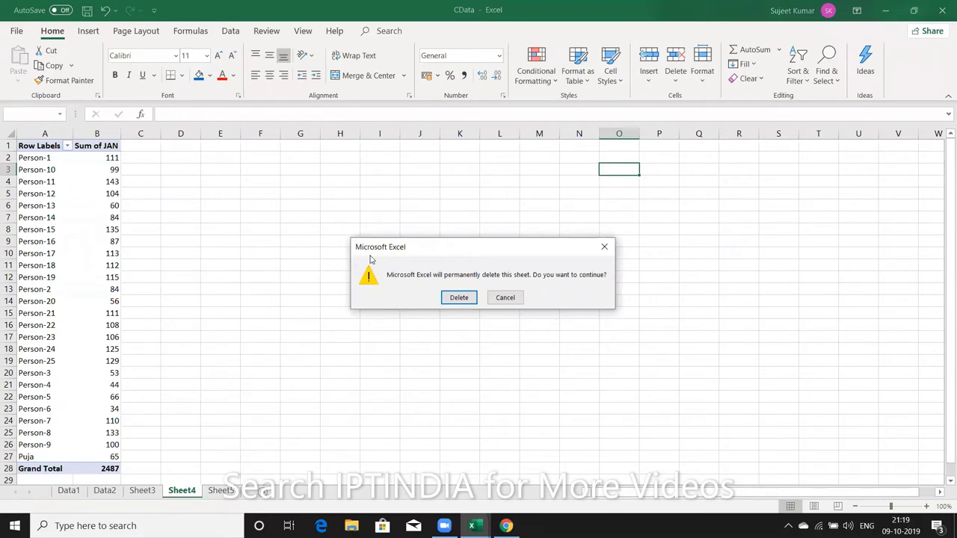
{"action": "left_click_drag", "start_coordinate": [357, 255], "coordinate": [173, 267]}
{"action": "left_click", "coordinate": [275, 309]}
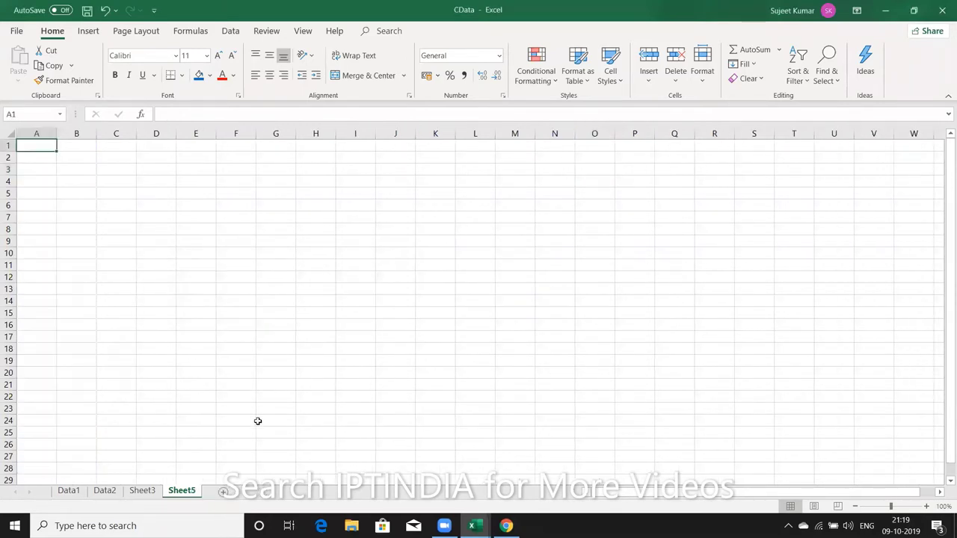
{"action": "left_click", "coordinate": [153, 491]}
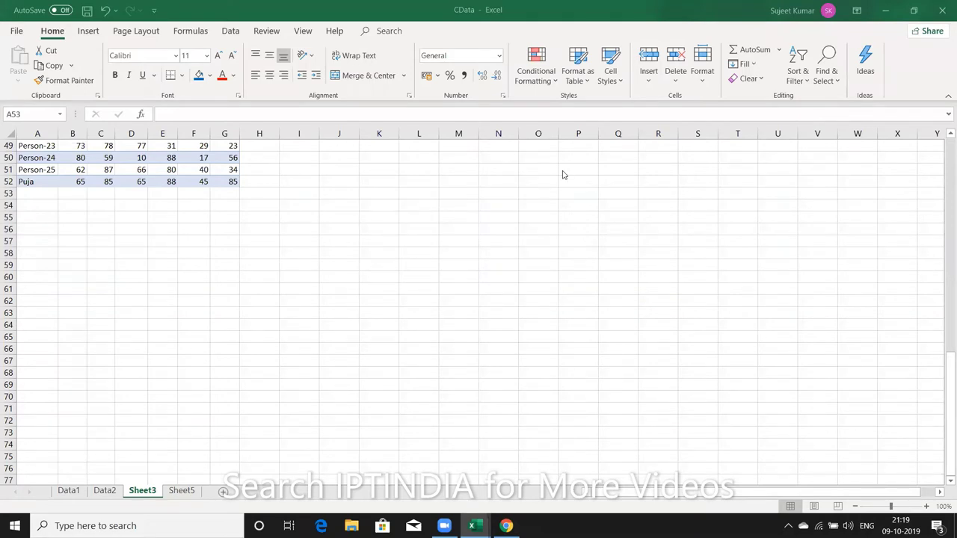
- Review Sheet3 down to the new row 52, select the empty A53:F53, then go to Sheet5
{"action": "scroll", "coordinate": [294, 253], "scroll_direction": "up", "scroll_amount": 10}
{"action": "scroll", "coordinate": [293, 252], "scroll_direction": "up", "scroll_amount": 6}
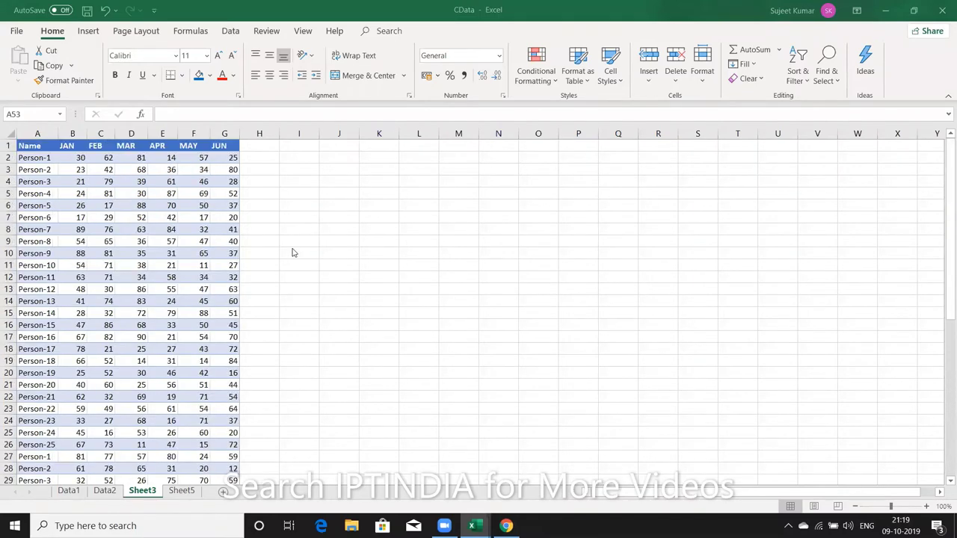
{"action": "scroll", "coordinate": [292, 252], "scroll_direction": "down", "scroll_amount": 4}
{"action": "scroll", "coordinate": [280, 250], "scroll_direction": "down", "scroll_amount": 9}
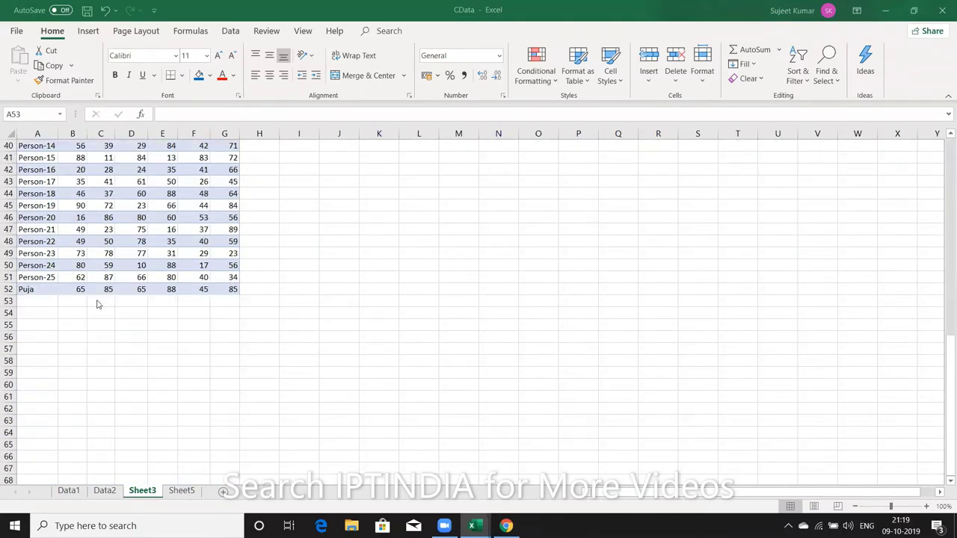
{"action": "left_click", "coordinate": [45, 301]}
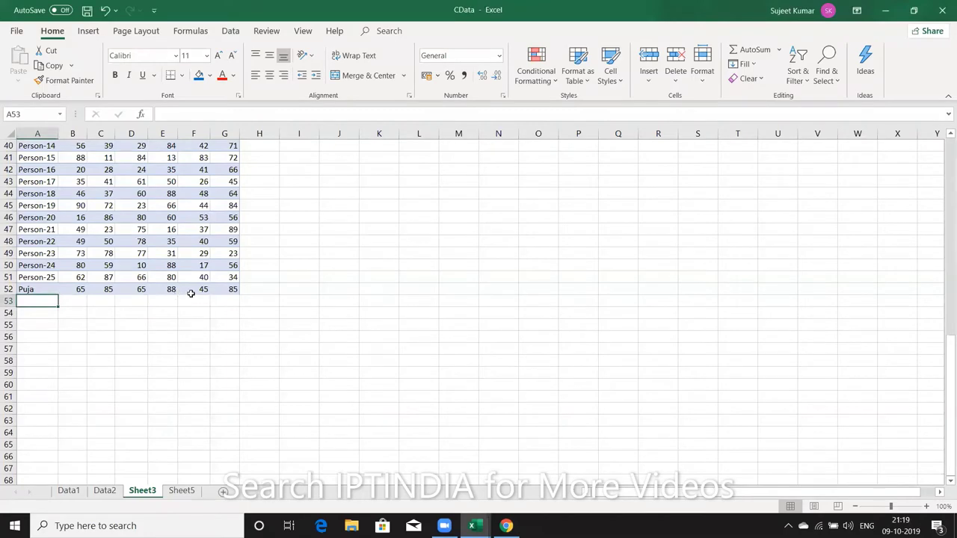
{"action": "left_click", "coordinate": [199, 266]}
{"action": "scroll", "coordinate": [201, 265], "scroll_direction": "up", "scroll_amount": 7}
{"action": "scroll", "coordinate": [201, 264], "scroll_direction": "up", "scroll_amount": 6}
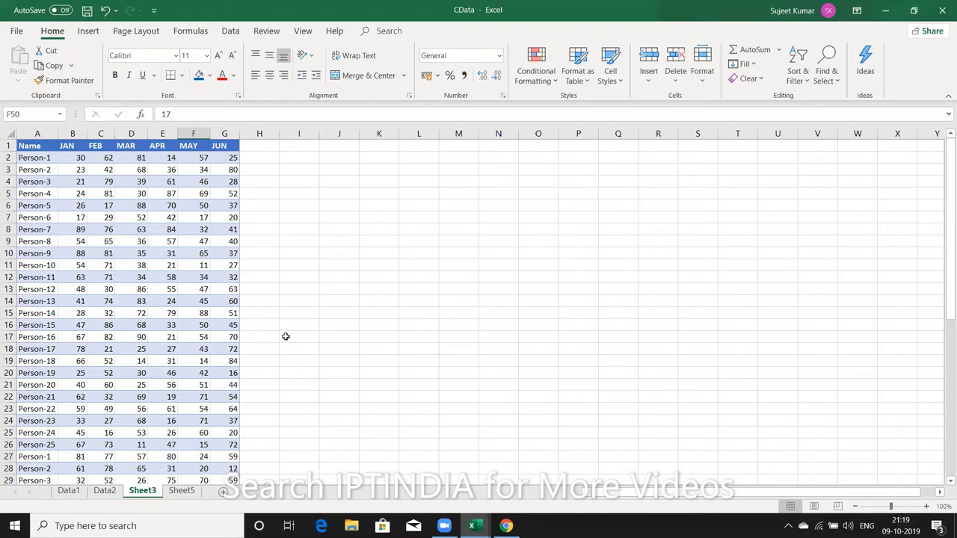
{"action": "scroll", "coordinate": [150, 419], "scroll_direction": "down", "scroll_amount": 8}
{"action": "scroll", "coordinate": [106, 442], "scroll_direction": "down", "scroll_amount": 6}
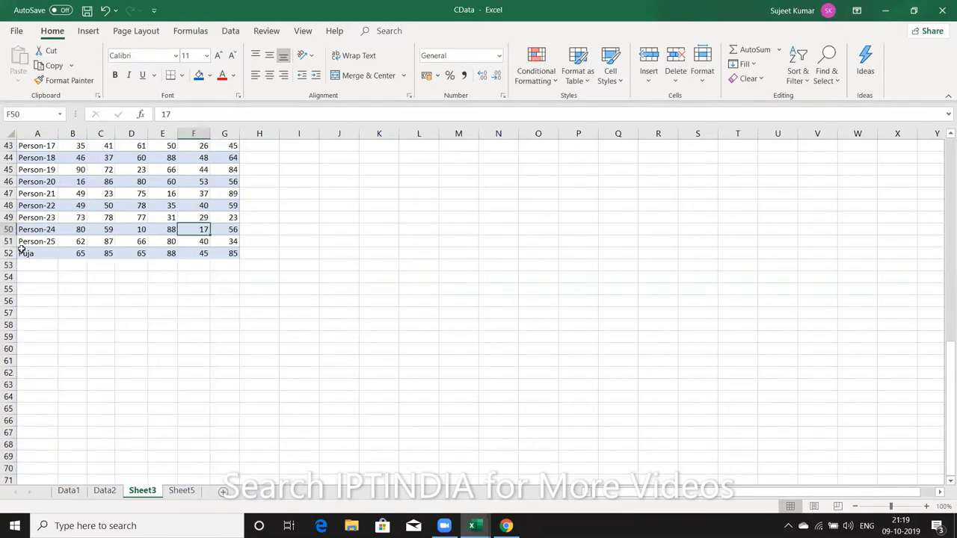
{"action": "left_click_drag", "start_coordinate": [36, 267], "coordinate": [208, 267]}
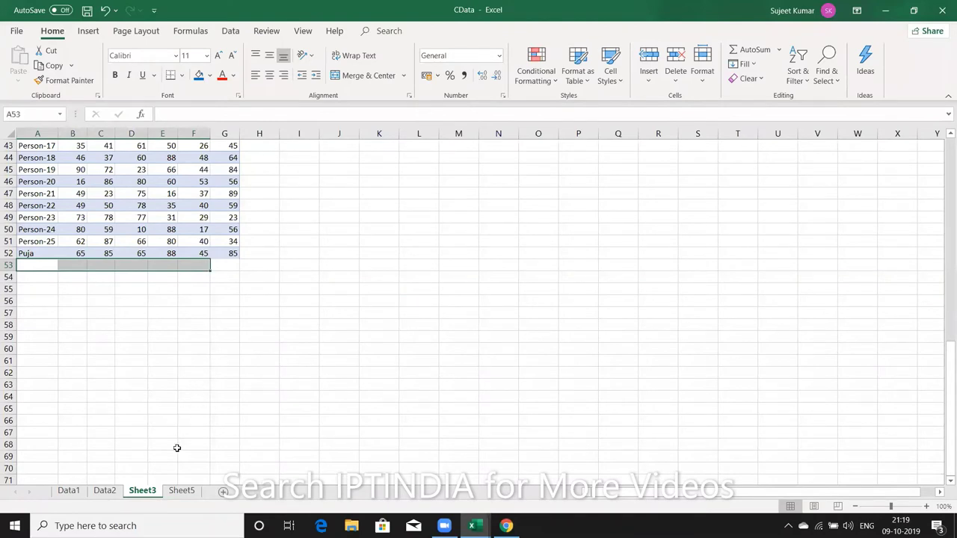
{"action": "left_click", "coordinate": [181, 492]}
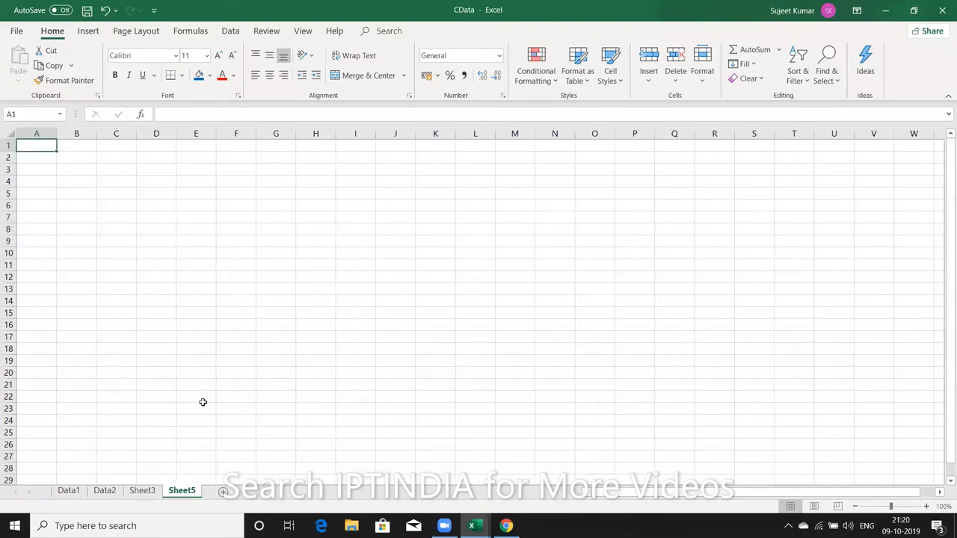
- Insert a PivotTable at Sheet5!$A$1 using the Desktop CData workbook's Data1$ table as external source
{"action": "left_click", "coordinate": [91, 33]}
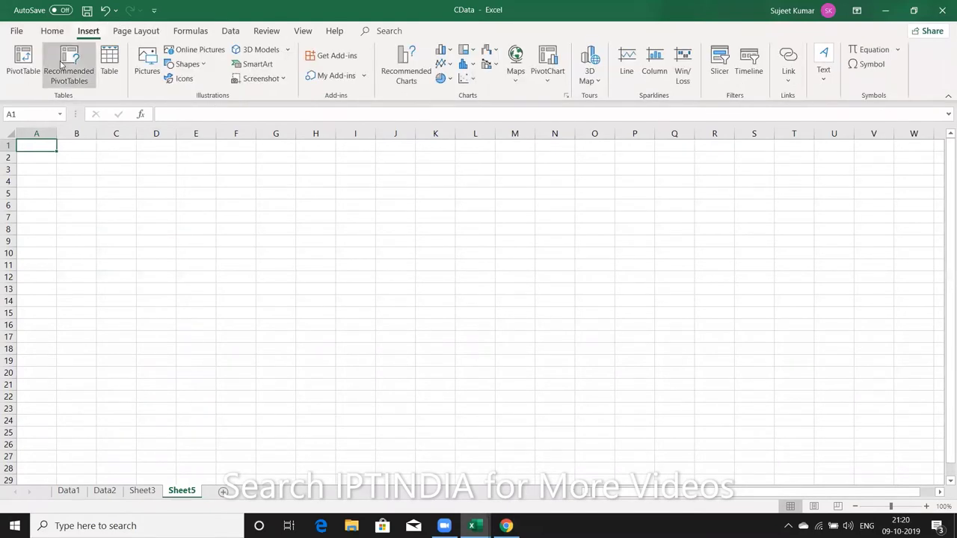
{"action": "left_click", "coordinate": [28, 80]}
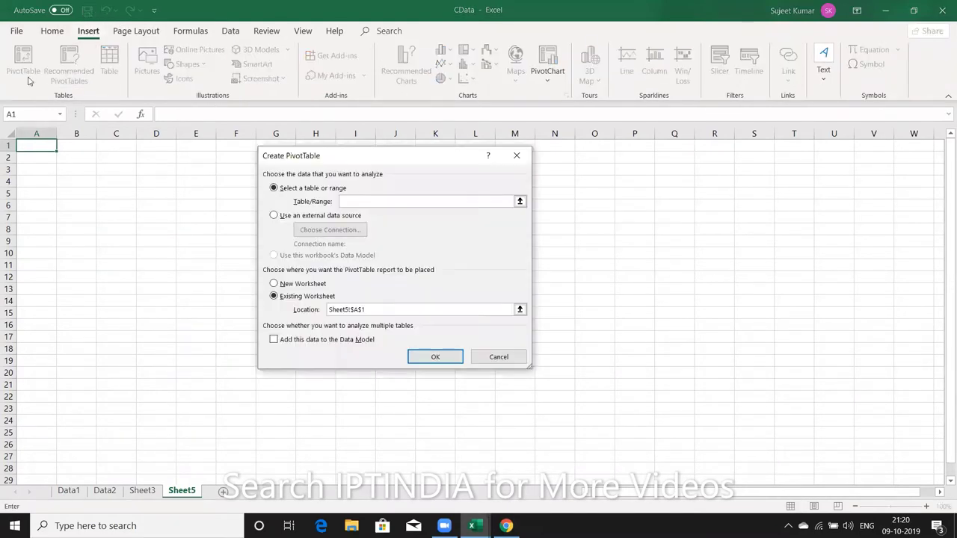
{"action": "left_click", "coordinate": [315, 217]}
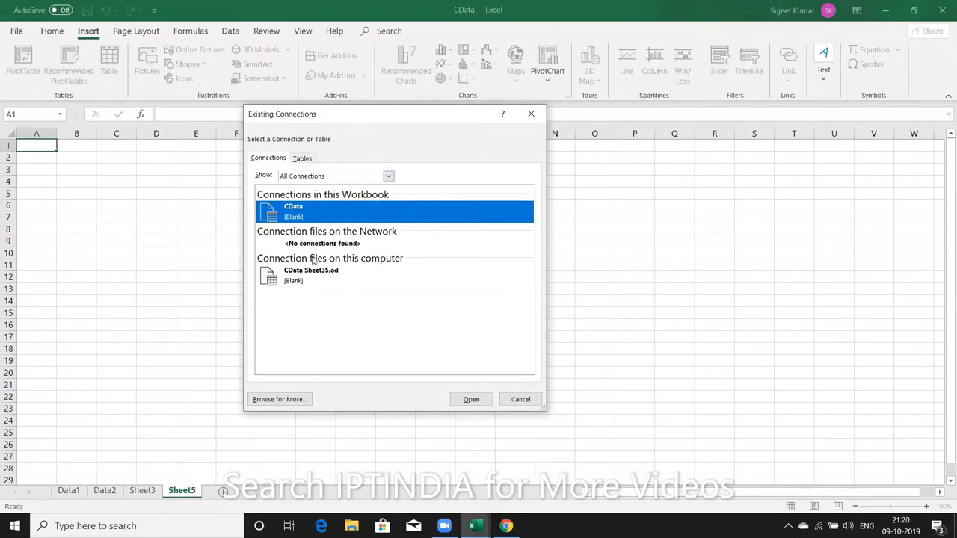
{"action": "left_click", "coordinate": [280, 399]}
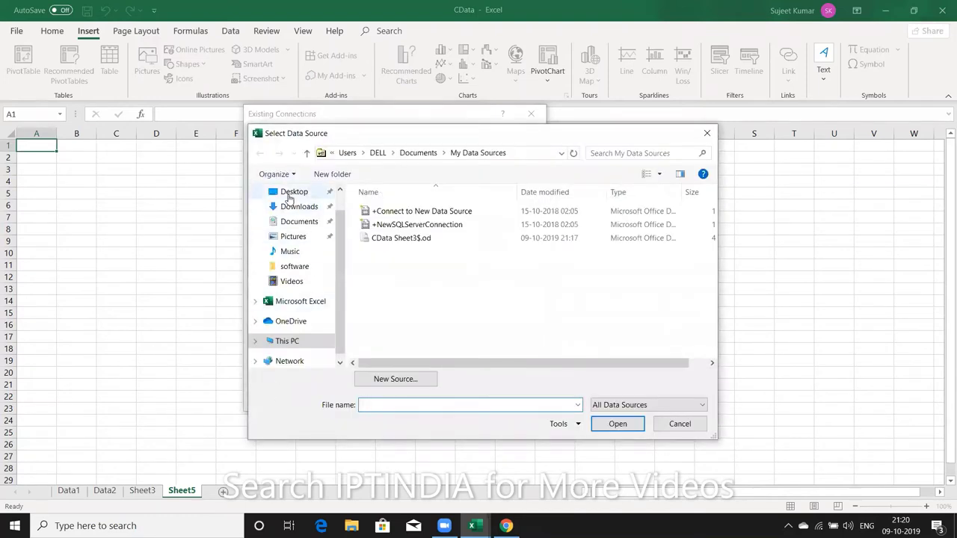
{"action": "left_click", "coordinate": [292, 193]}
{"action": "left_click", "coordinate": [381, 224]}
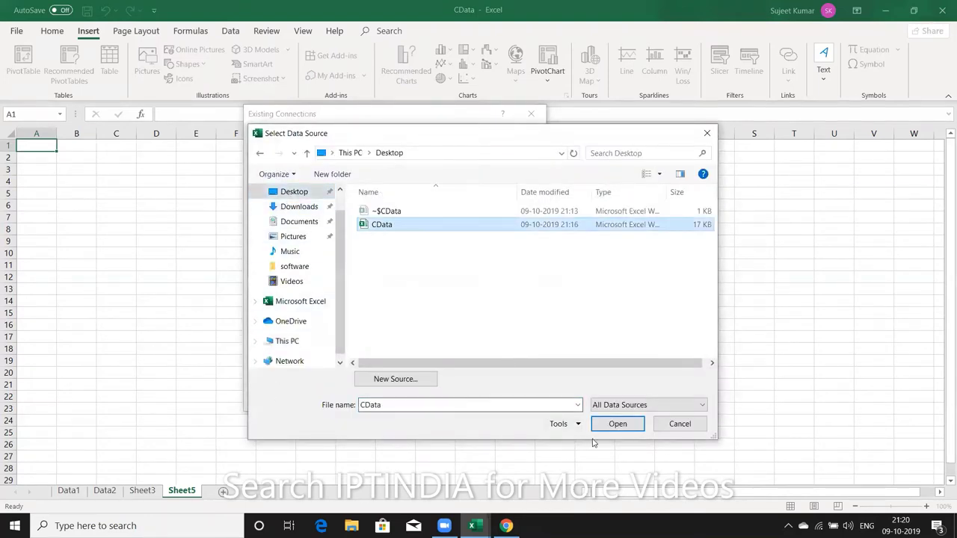
{"action": "left_click", "coordinate": [610, 425]}
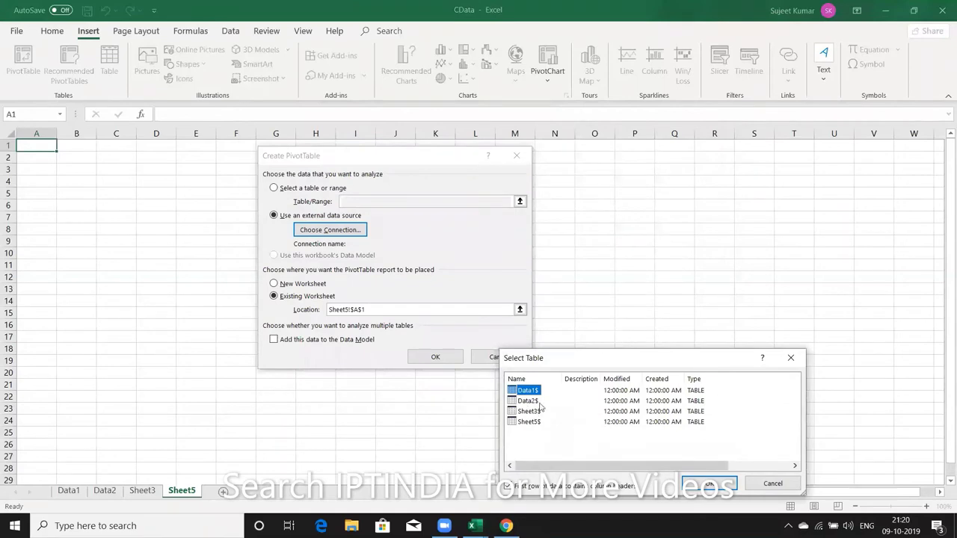
{"action": "left_click", "coordinate": [690, 486]}
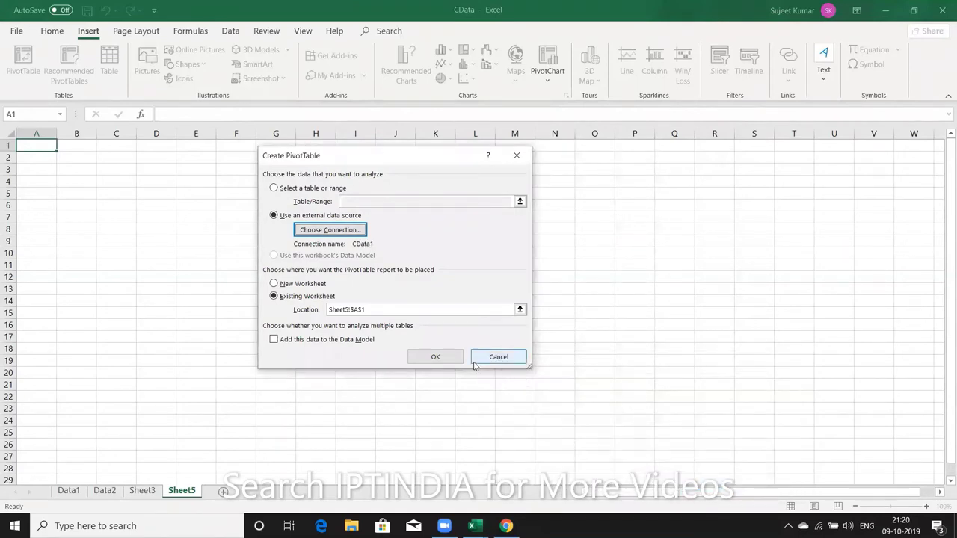
{"action": "left_click", "coordinate": [435, 356]}
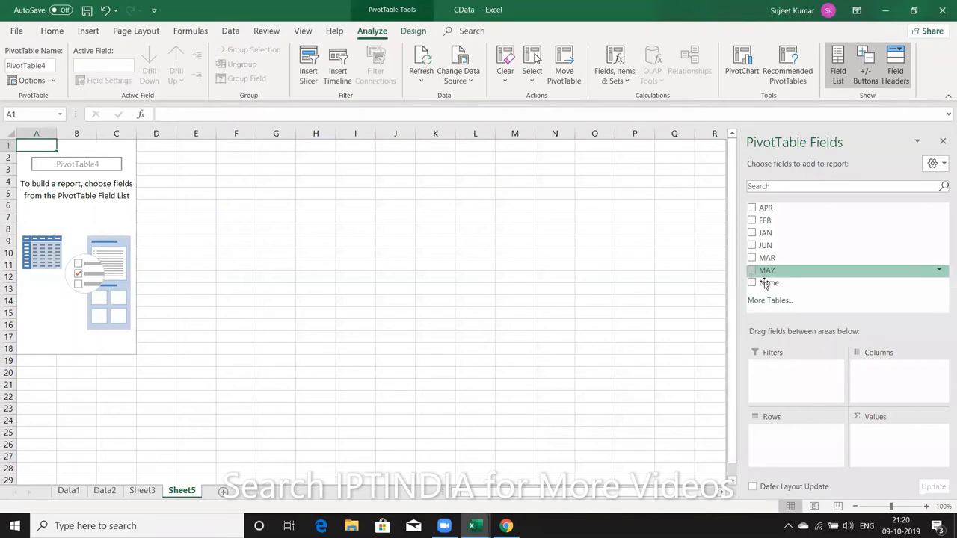
- Put Name in Rows and Sum of APR in Values, then refresh the PivotTable
{"action": "left_click_drag", "start_coordinate": [769, 283], "coordinate": [778, 432]}
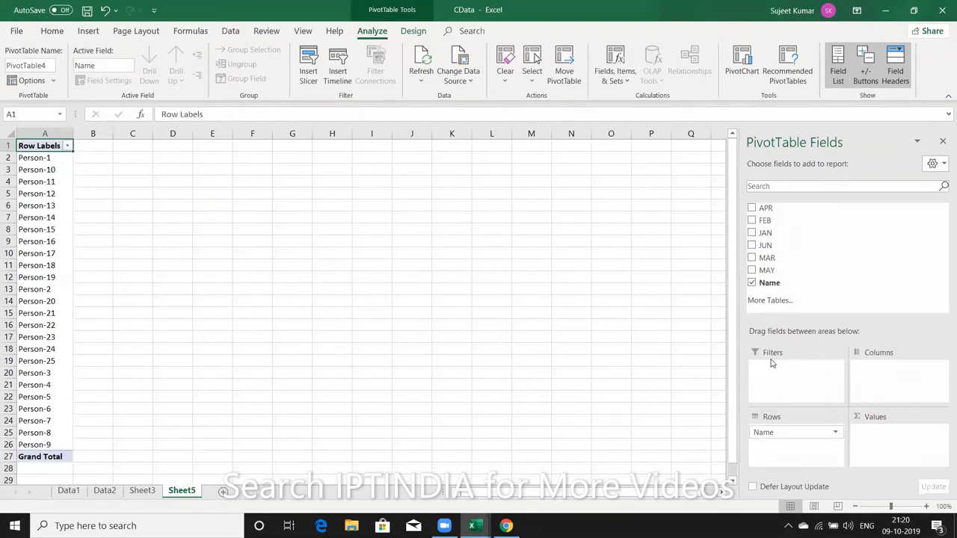
{"action": "mouse_move", "coordinate": [765, 208]}
{"action": "left_mouse_down"}
{"action": "mouse_move", "coordinate": [878, 456]}
{"action": "mouse_move", "coordinate": [868, 448]}
{"action": "left_mouse_up"}
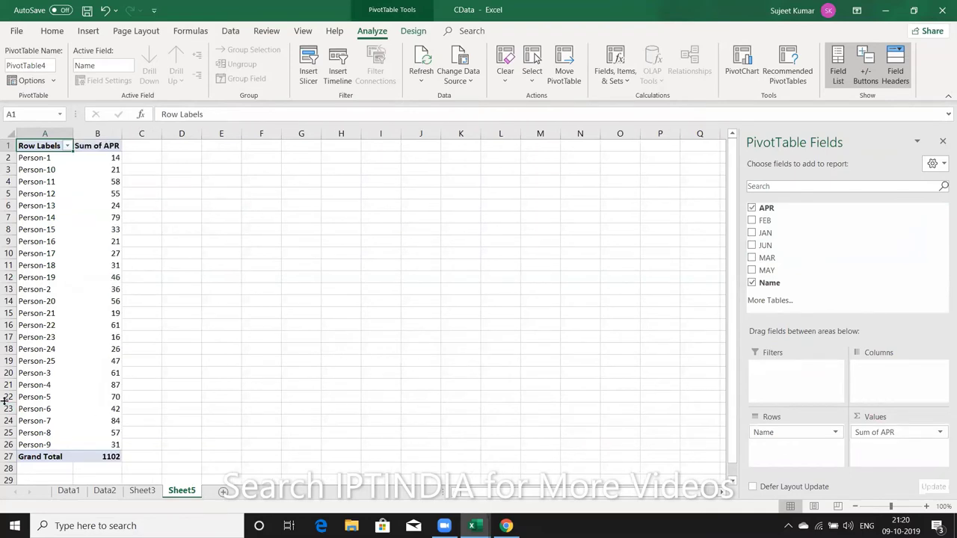
{"action": "right_click", "coordinate": [76, 371]}
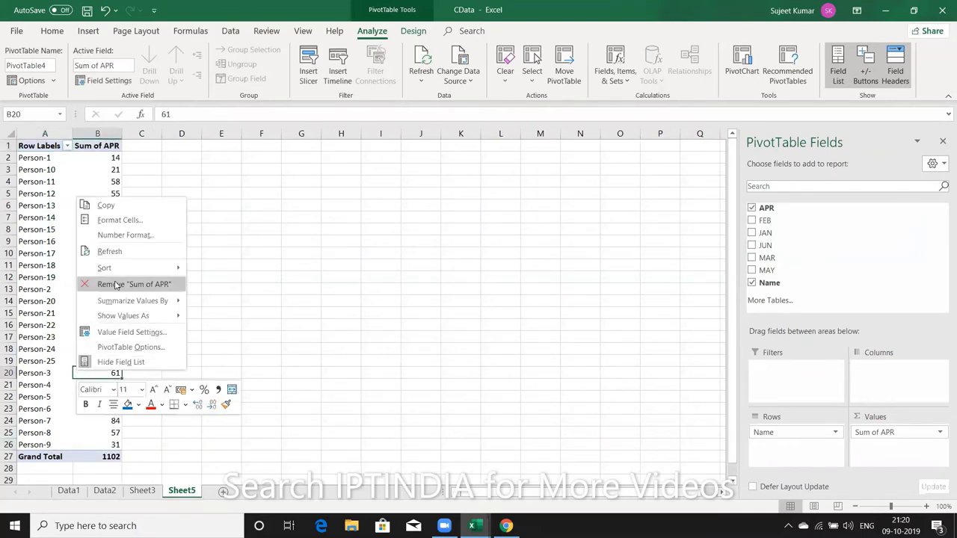
{"action": "left_click", "coordinate": [121, 253]}
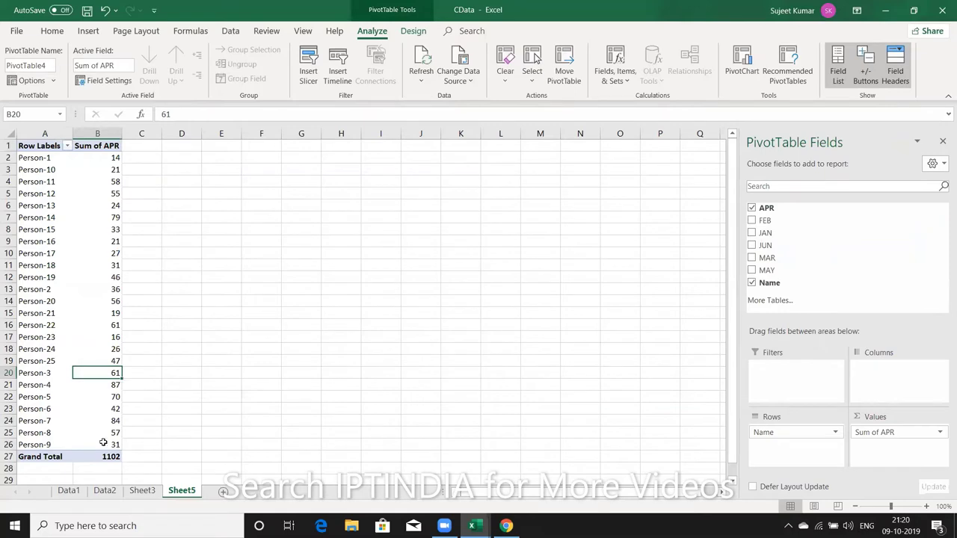
- Glance at Sheet3, then return to the Sheet5 PivotTable showing the APR total of 1102
{"action": "left_click", "coordinate": [158, 494]}
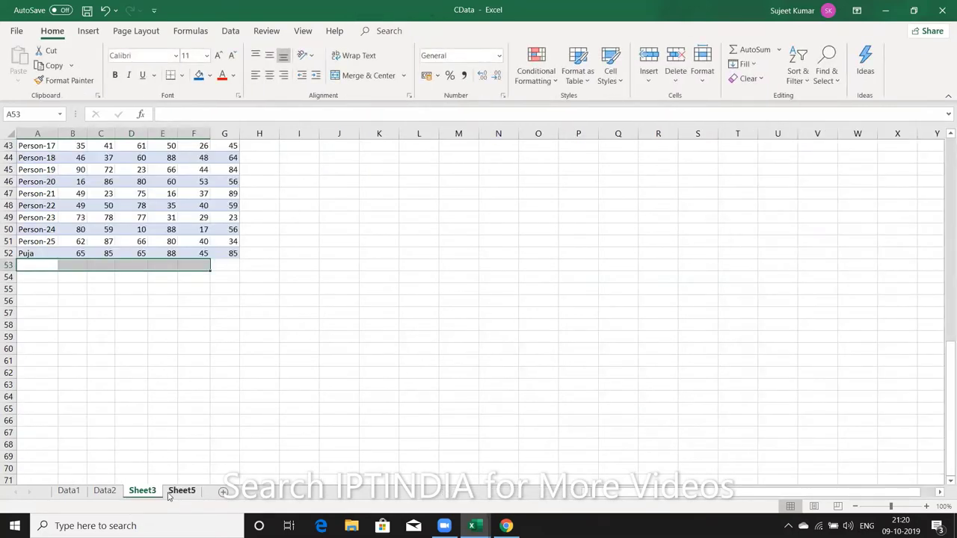
{"action": "left_click", "coordinate": [177, 494]}
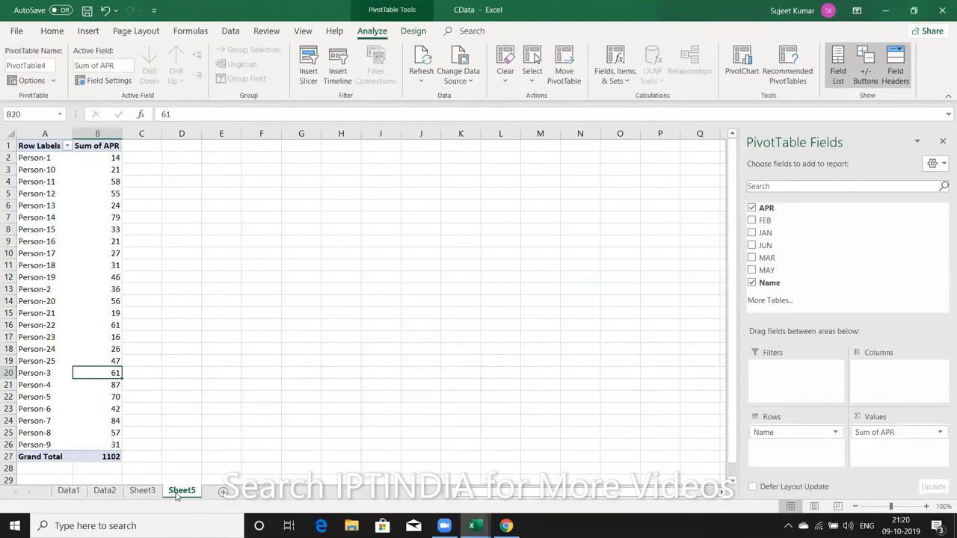
{"action": "scroll", "coordinate": [177, 494], "scroll_direction": "down", "scroll_amount": 4}
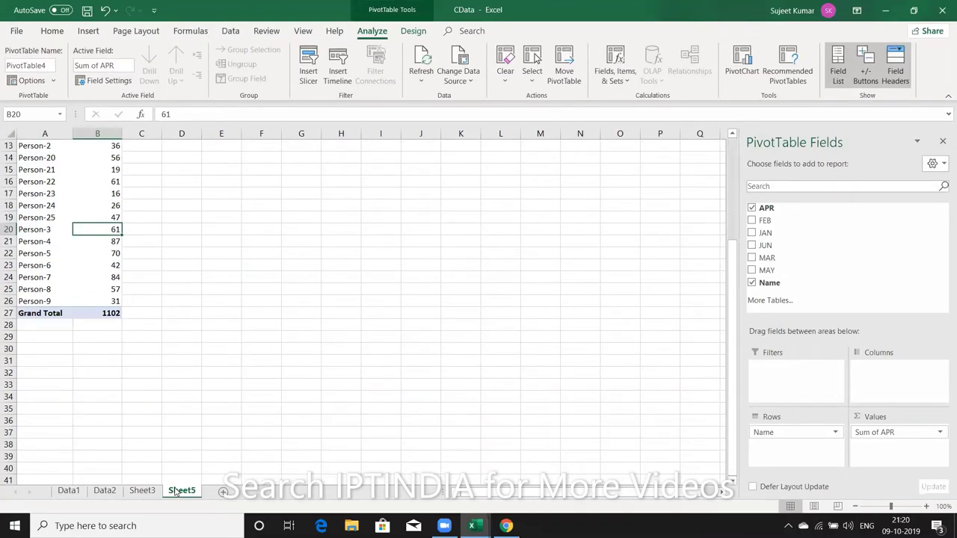
{"action": "scroll", "coordinate": [177, 490], "scroll_direction": "up", "scroll_amount": 4}
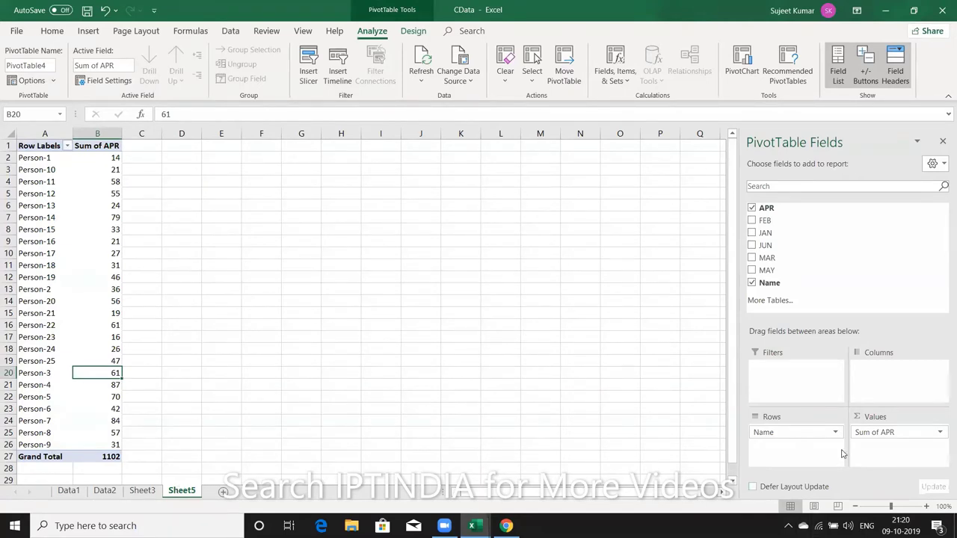
{"action": "left_click_drag", "start_coordinate": [881, 434], "coordinate": [871, 434]}
- Close CData without saving and bring up the blank Book3 workbook from the taskbar
{"action": "left_click", "coordinate": [942, 10]}
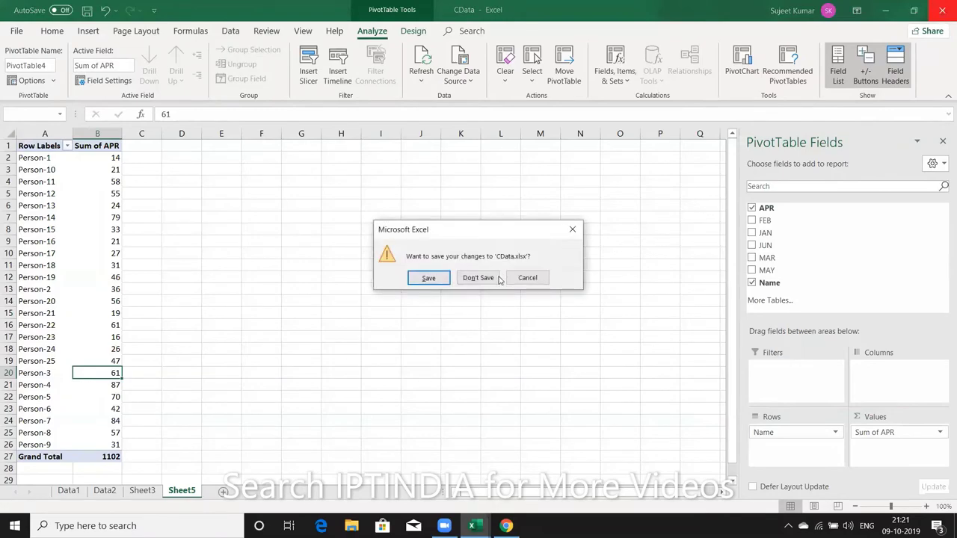
{"action": "left_click", "coordinate": [484, 279]}
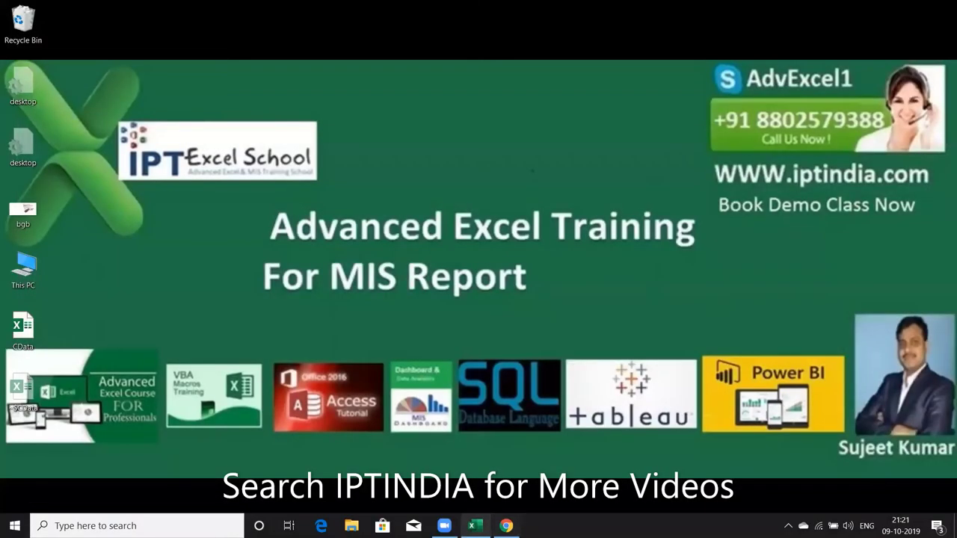
{"action": "left_click", "coordinate": [471, 525]}
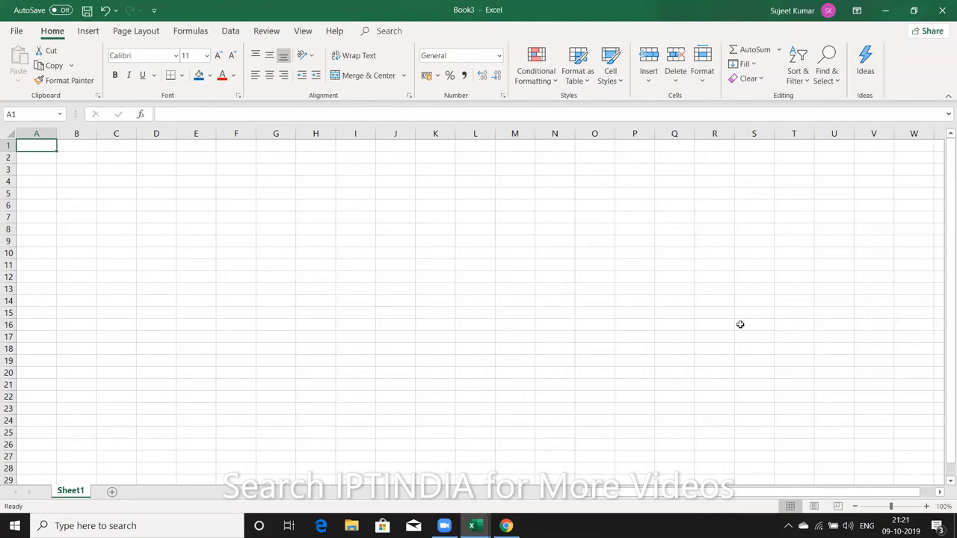
- Create empty PivotTable5 on Book3's Sheet1 from the CData Data1$ connection, then add Sheet2
{"action": "left_click", "coordinate": [93, 36]}
{"action": "left_click", "coordinate": [26, 66]}
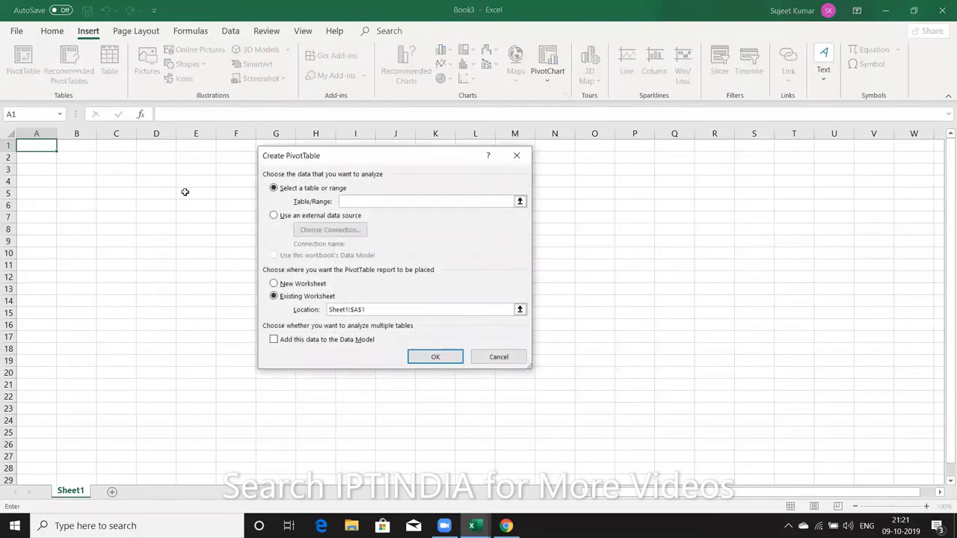
{"action": "left_click", "coordinate": [338, 217]}
{"action": "left_click", "coordinate": [332, 229]}
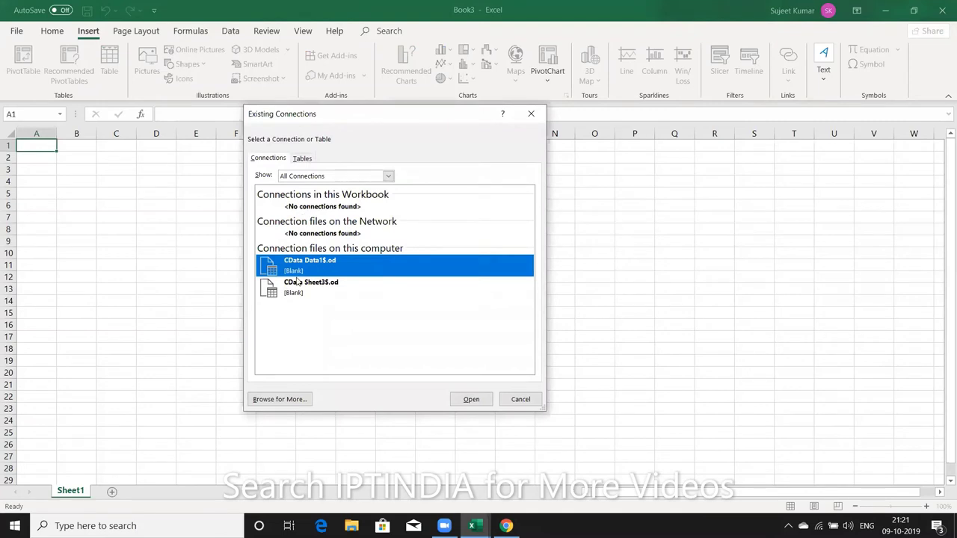
{"action": "left_click", "coordinate": [465, 400]}
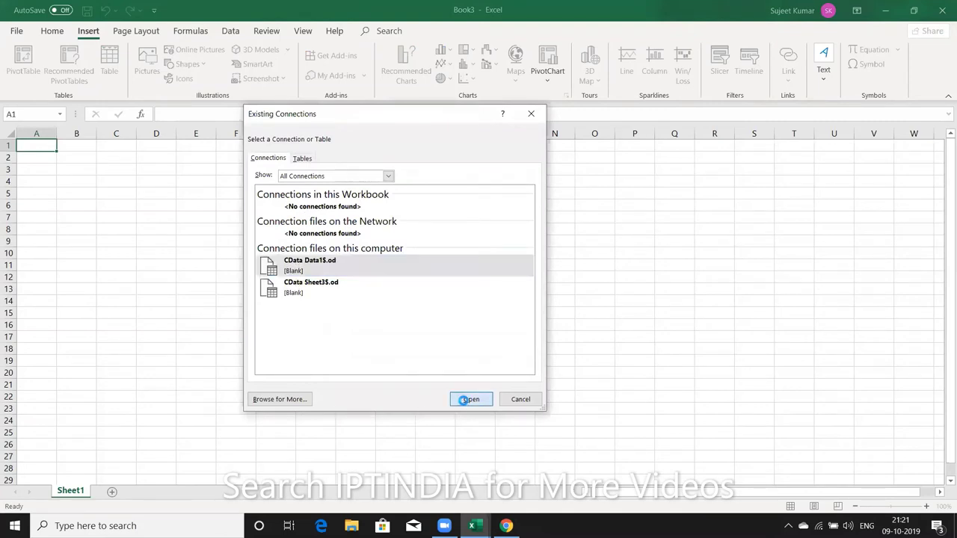
{"action": "left_click", "coordinate": [435, 358]}
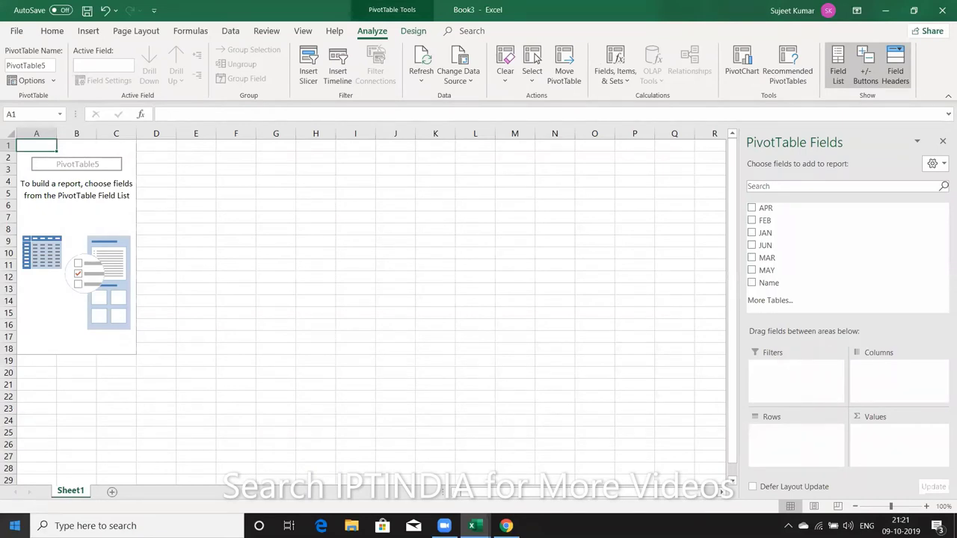
{"action": "left_click", "coordinate": [112, 491]}
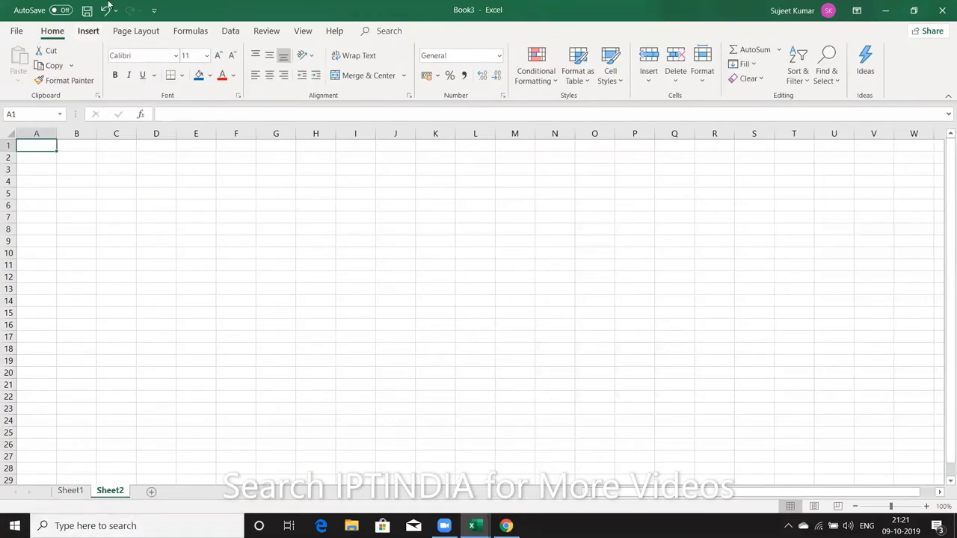
- Start another external-source PivotTable and browse the Documents folder for a data file
{"action": "left_click", "coordinate": [88, 31]}
{"action": "left_click", "coordinate": [25, 69]}
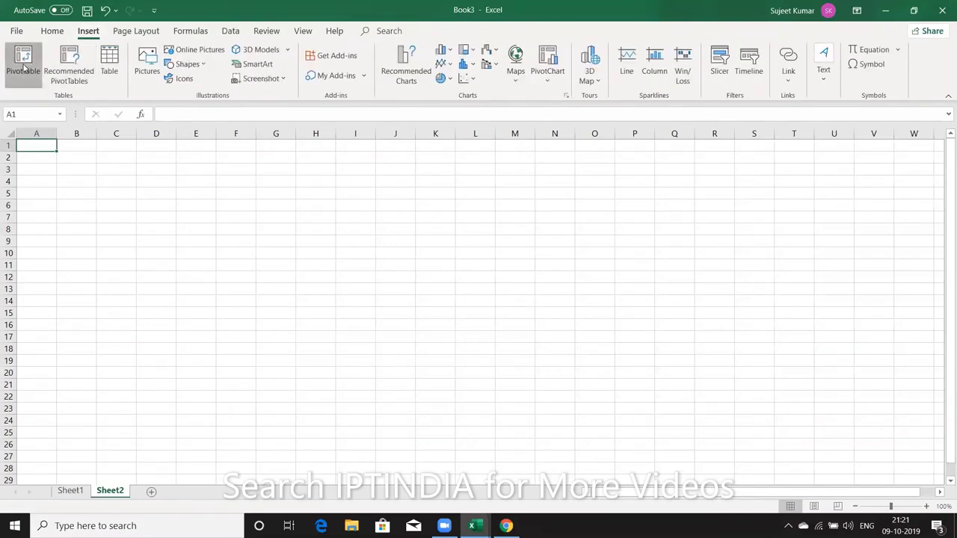
{"action": "left_click", "coordinate": [330, 217]}
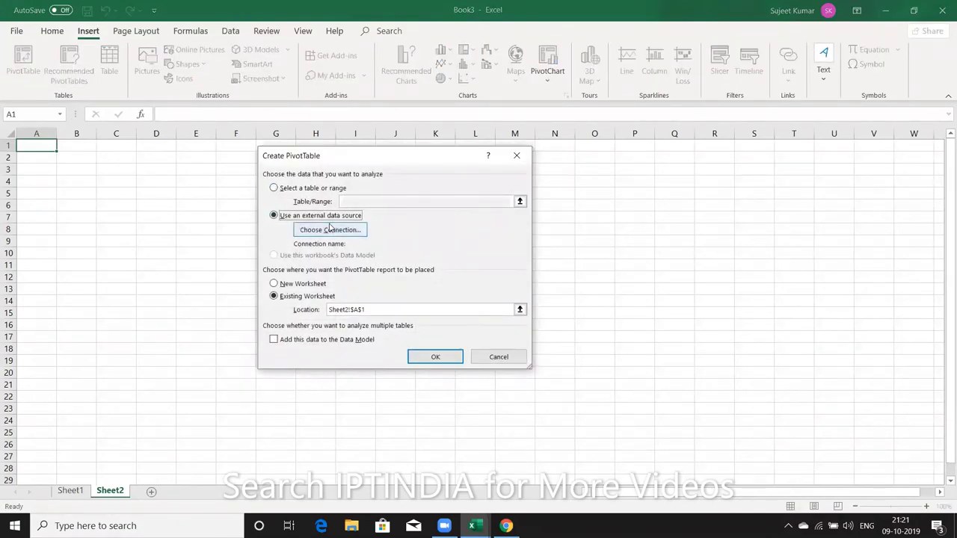
{"action": "left_click", "coordinate": [329, 229]}
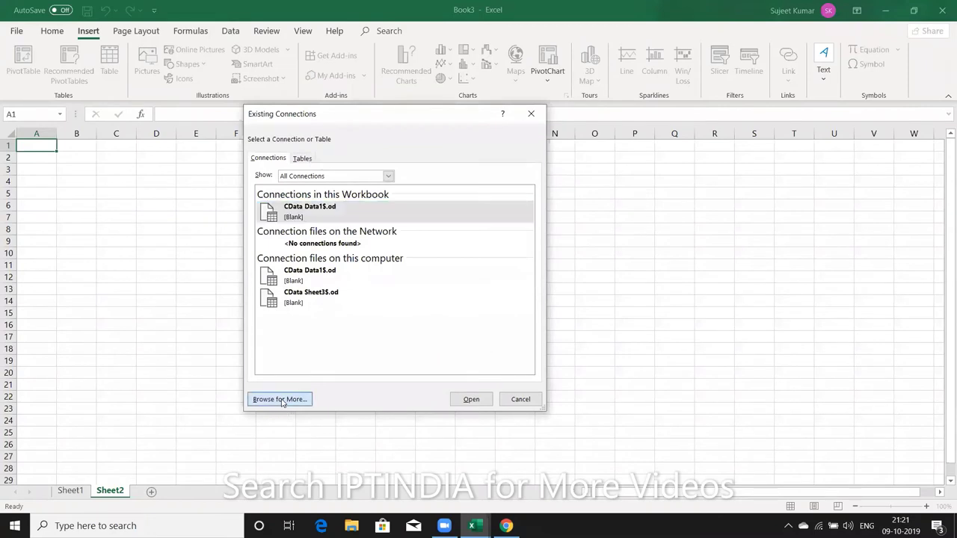
{"action": "left_click", "coordinate": [282, 400]}
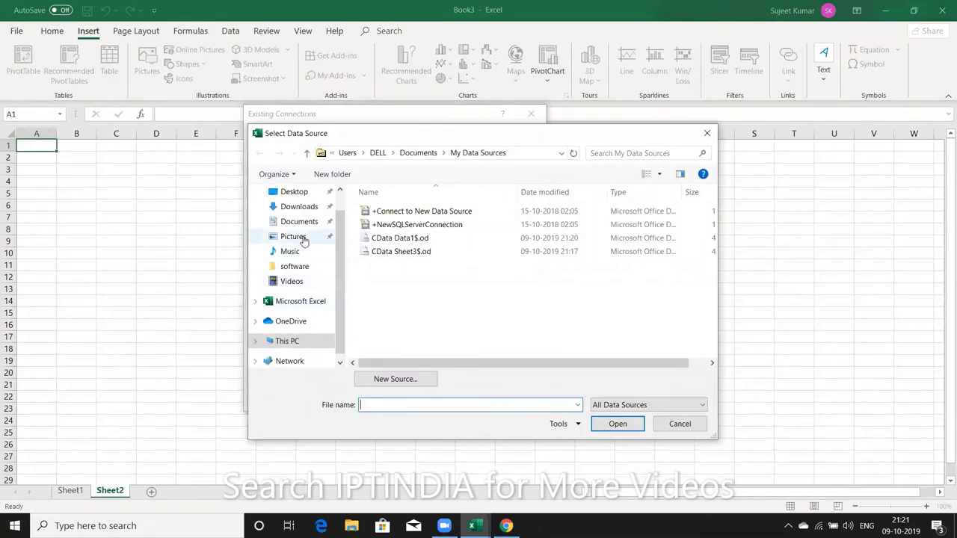
{"action": "left_click", "coordinate": [299, 221]}
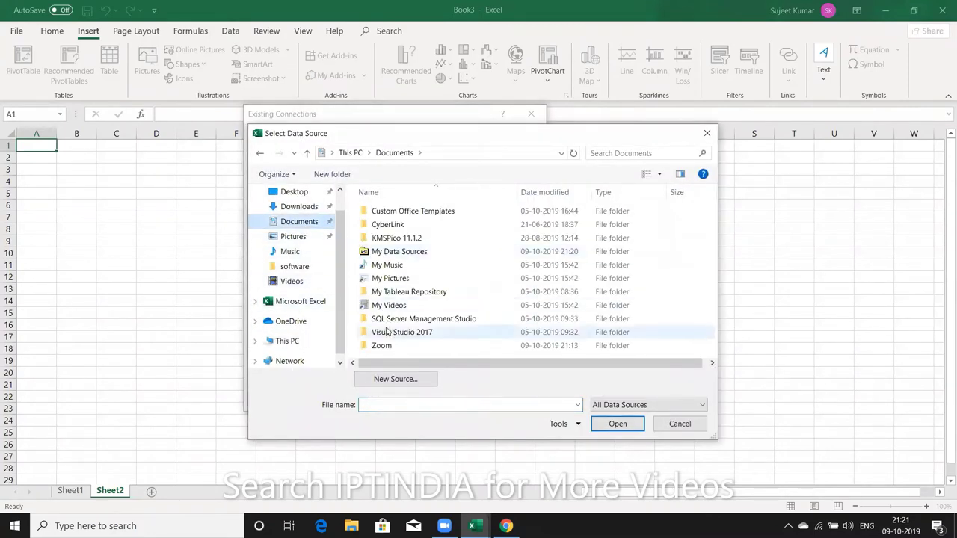
{"action": "left_click", "coordinate": [398, 322]}
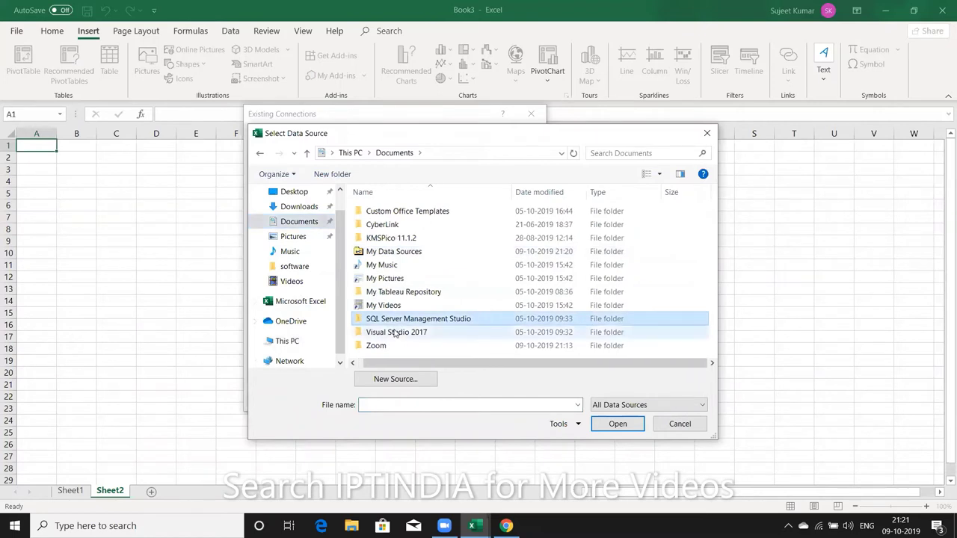
{"action": "scroll", "coordinate": [395, 329], "scroll_direction": "up", "scroll_amount": 1}
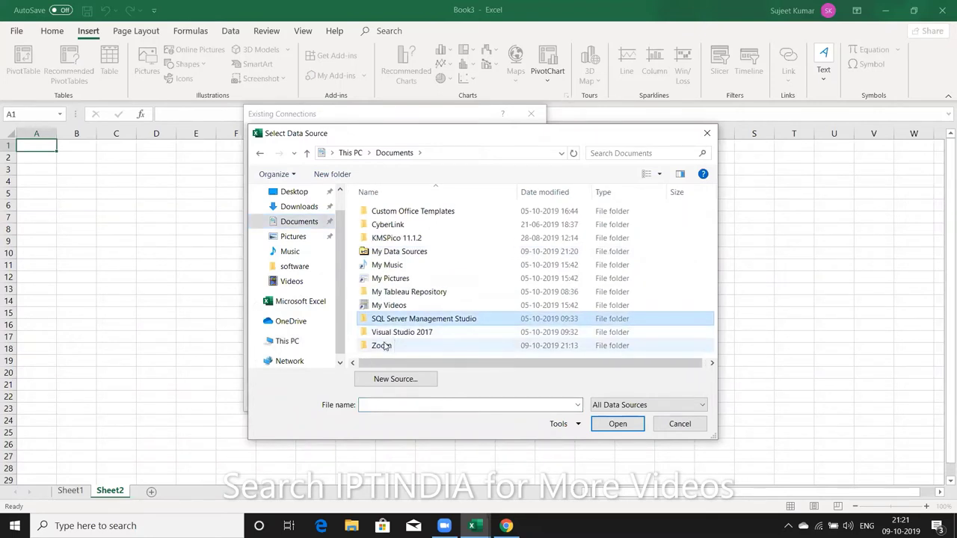
- Look through Documents subfolders, Downloads and Pictures, then close the file browser without a file
{"action": "left_click", "coordinate": [383, 345]}
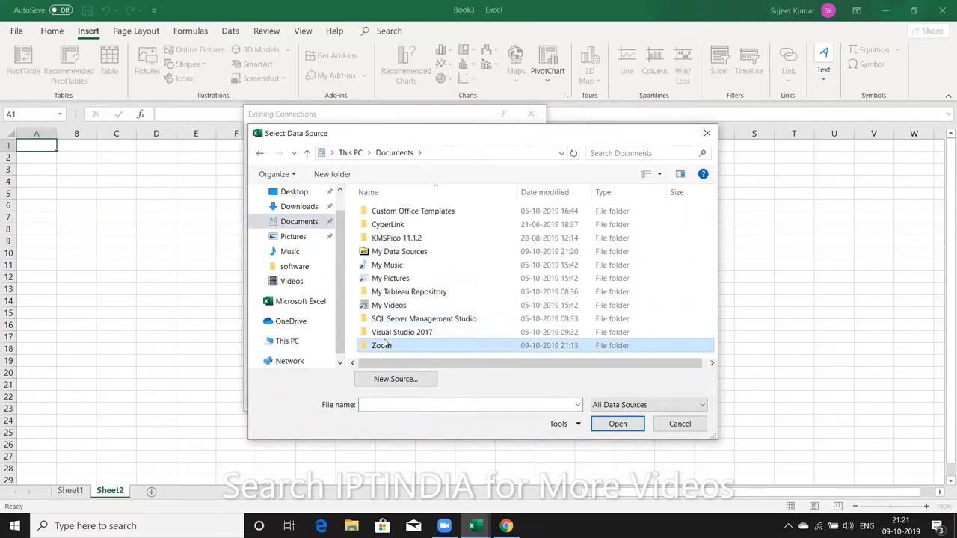
{"action": "key", "text": "Up"}
{"action": "key", "text": "Up"}
{"action": "key", "text": "Up"}
{"action": "key", "text": "Up"}
{"action": "key", "text": "Up"}
{"action": "key", "text": "Up"}
{"action": "key", "text": "Down"}
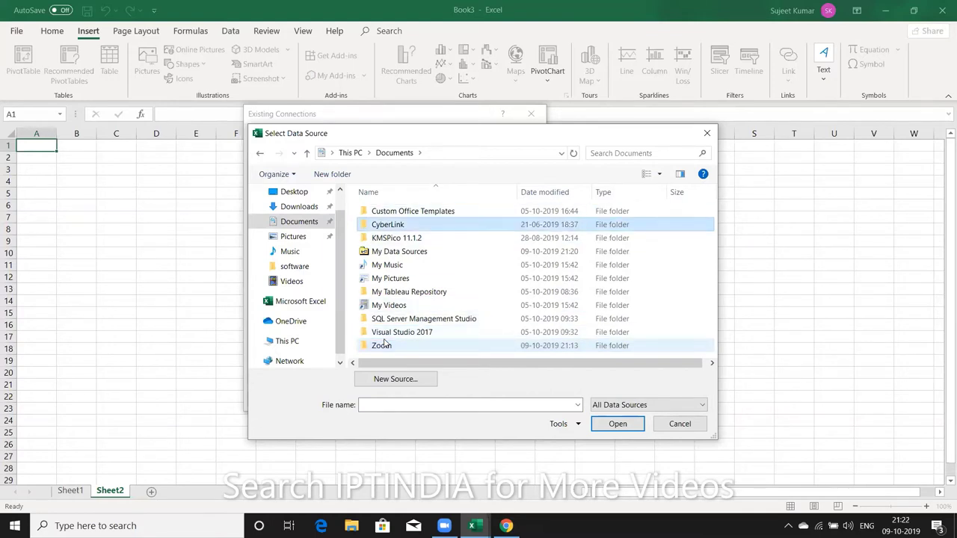
{"action": "key", "text": "Down"}
{"action": "key", "text": "Down"}
{"action": "key", "text": "Down"}
{"action": "key", "text": "Down"}
{"action": "key", "text": "Down"}
{"action": "key", "text": "Down"}
{"action": "key", "text": "Down"}
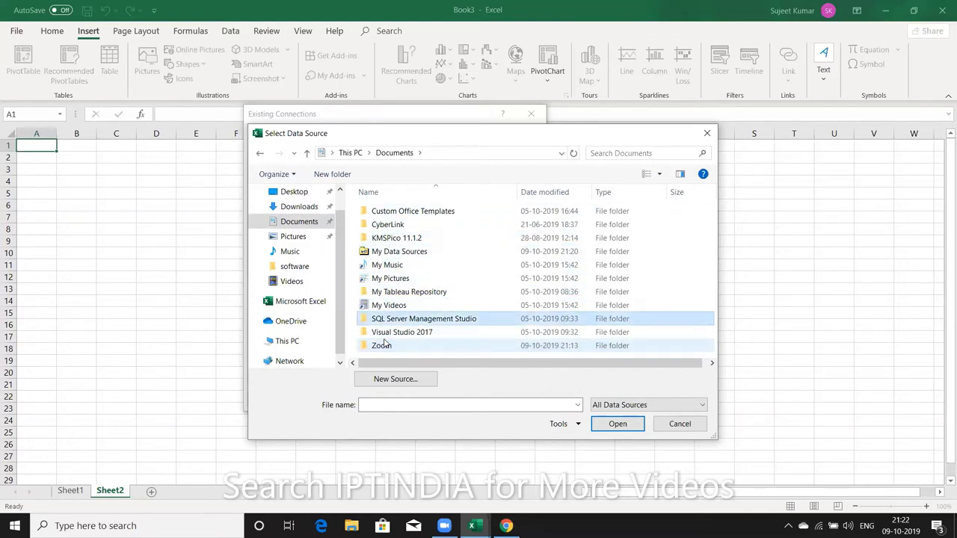
{"action": "key", "text": "Down"}
{"action": "key", "text": "Down"}
{"action": "key", "text": "Up"}
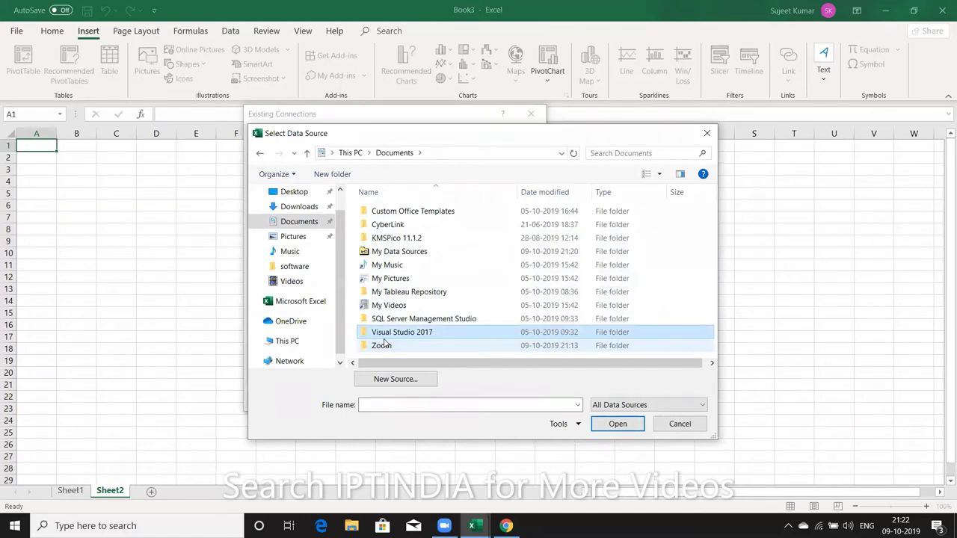
{"action": "key", "text": "Down"}
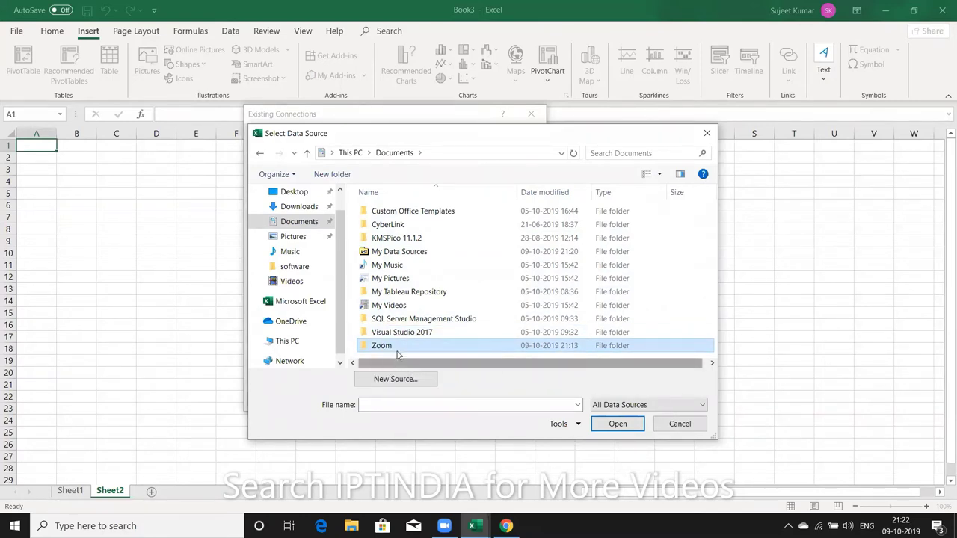
{"action": "left_click", "coordinate": [400, 335]}
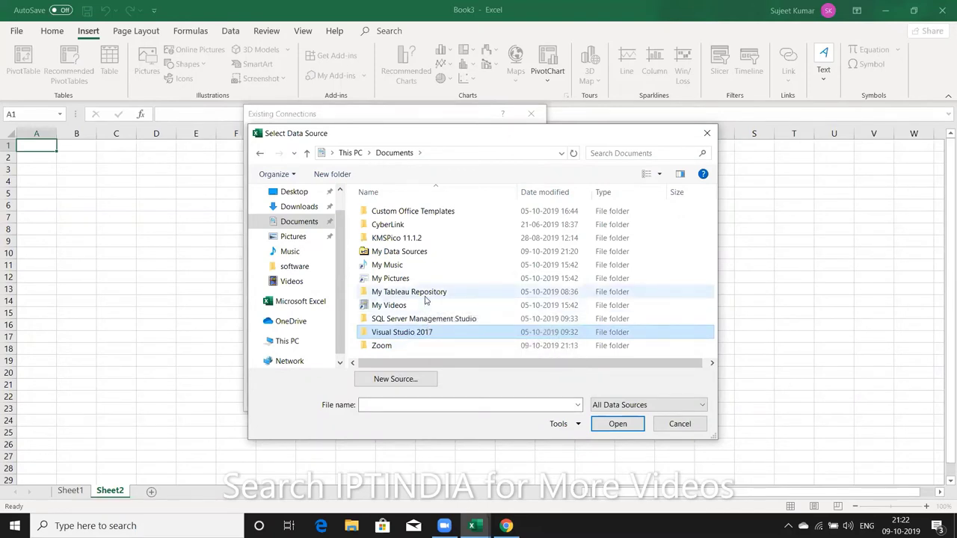
{"action": "left_click", "coordinate": [302, 208]}
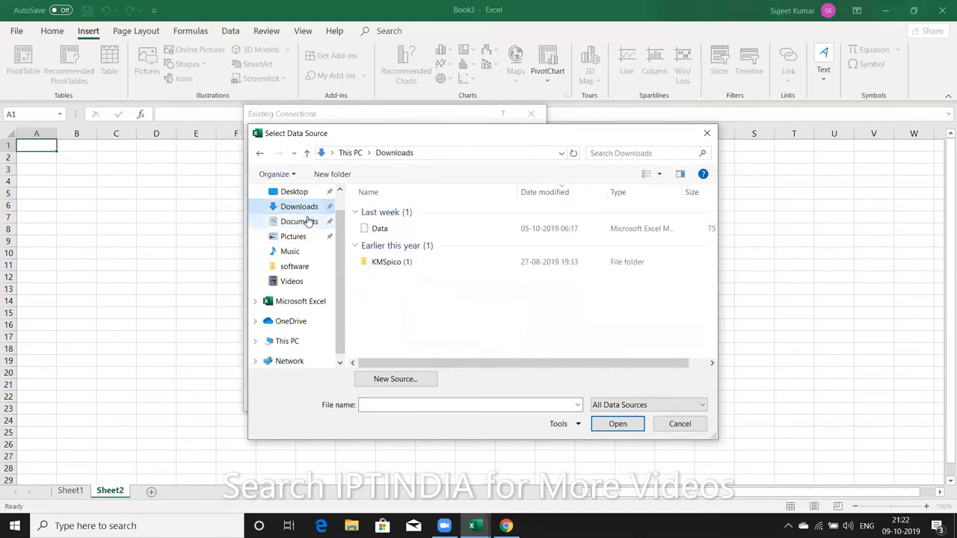
{"action": "left_click", "coordinate": [319, 222]}
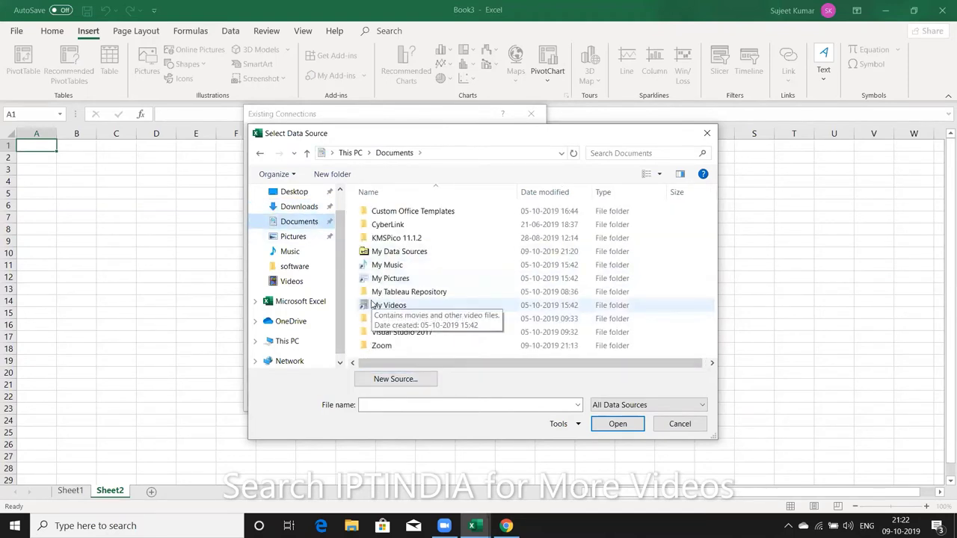
{"action": "left_click", "coordinate": [291, 238]}
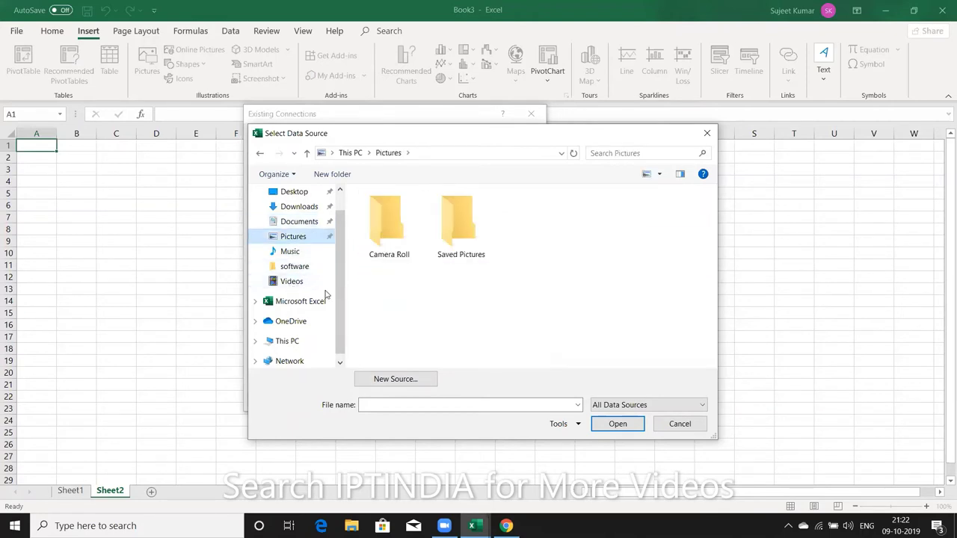
{"action": "left_click", "coordinate": [672, 428]}
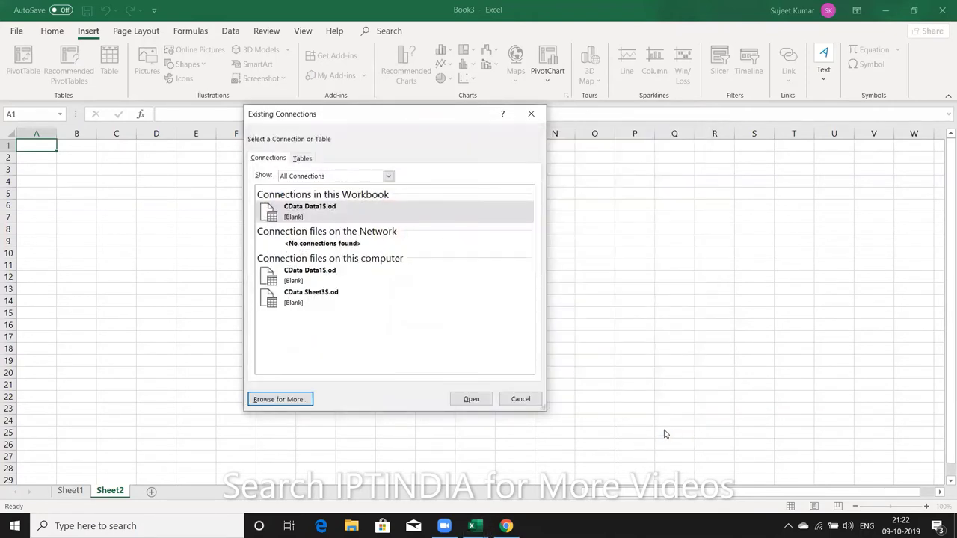
- Reopen the browser, check Desktop, show All Files, then cancel back to Existing Connections
{"action": "left_click", "coordinate": [273, 402]}
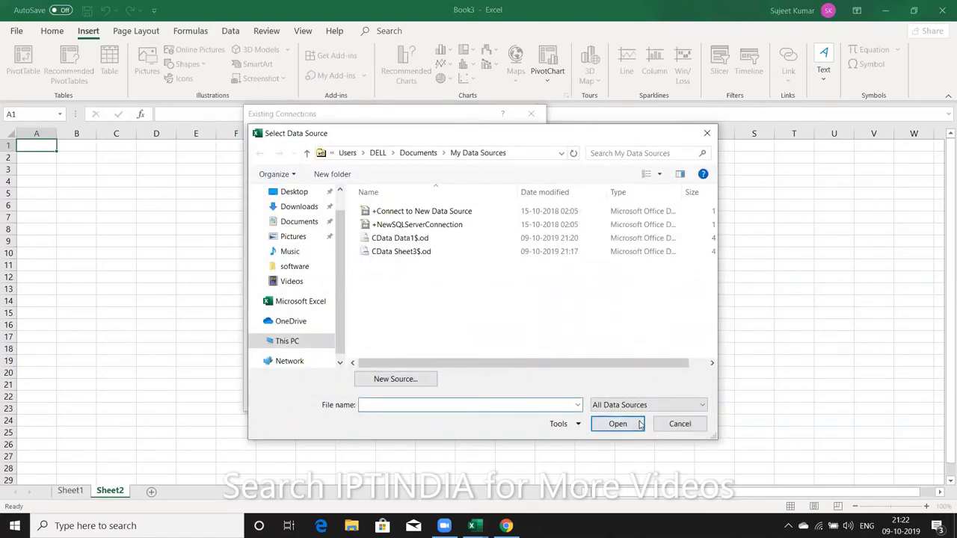
{"action": "left_click", "coordinate": [627, 406]}
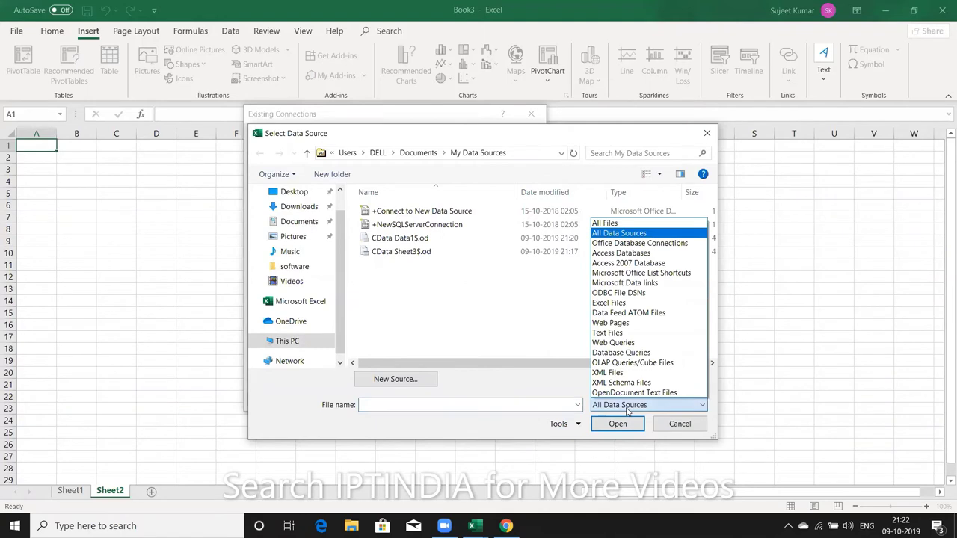
{"action": "left_click", "coordinate": [287, 196]}
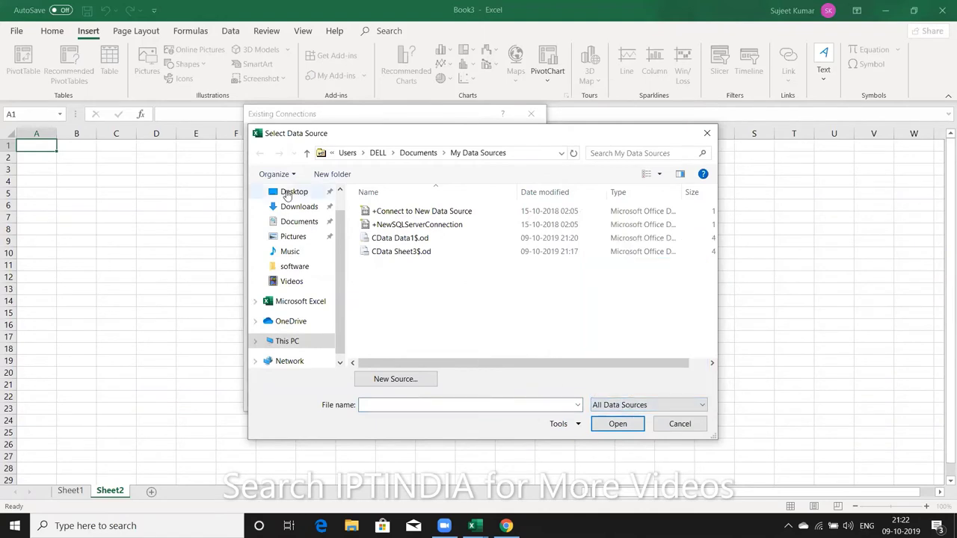
{"action": "left_click", "coordinate": [287, 196]}
{"action": "left_click", "coordinate": [288, 221]}
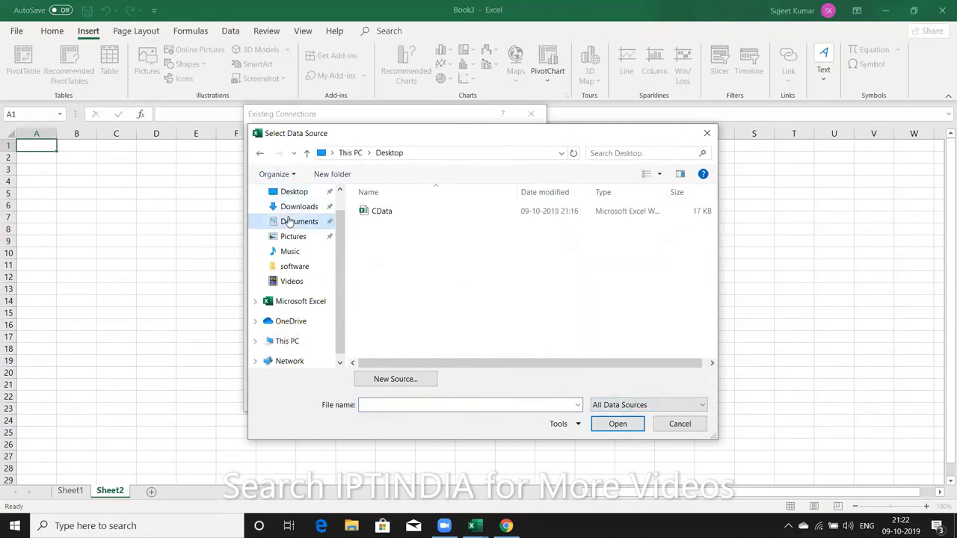
{"action": "left_click", "coordinate": [613, 406]}
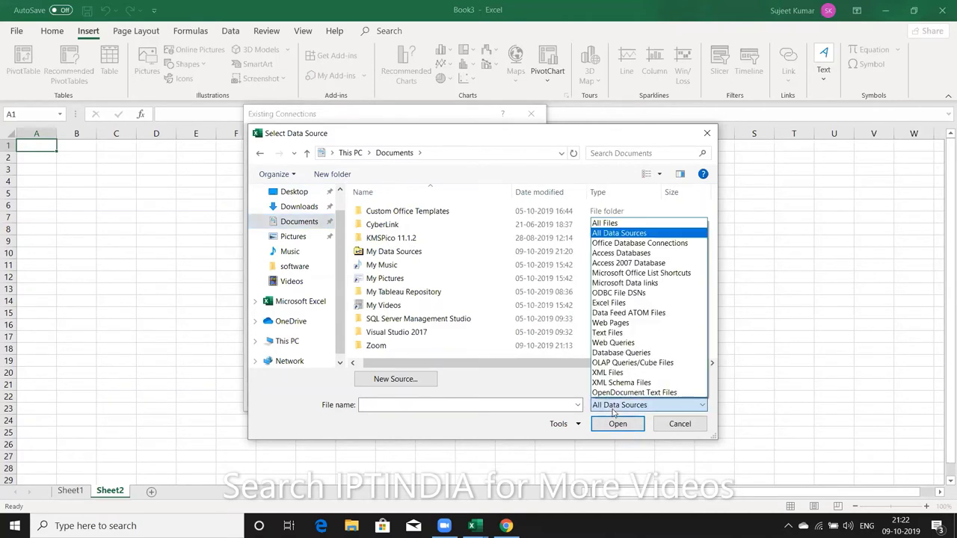
{"action": "left_click", "coordinate": [632, 223]}
{"action": "scroll", "coordinate": [560, 272], "scroll_direction": "down", "scroll_amount": 1}
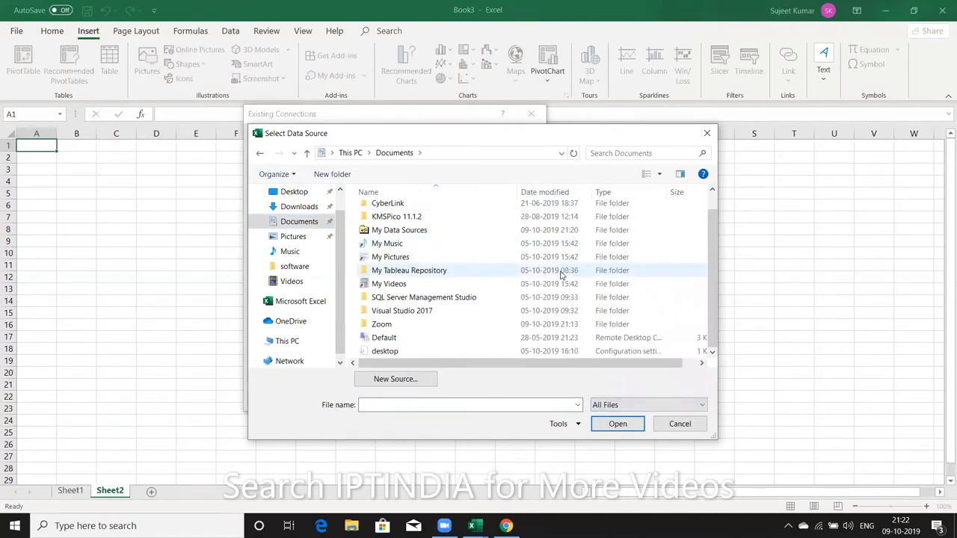
{"action": "scroll", "coordinate": [561, 271], "scroll_direction": "up", "scroll_amount": 1}
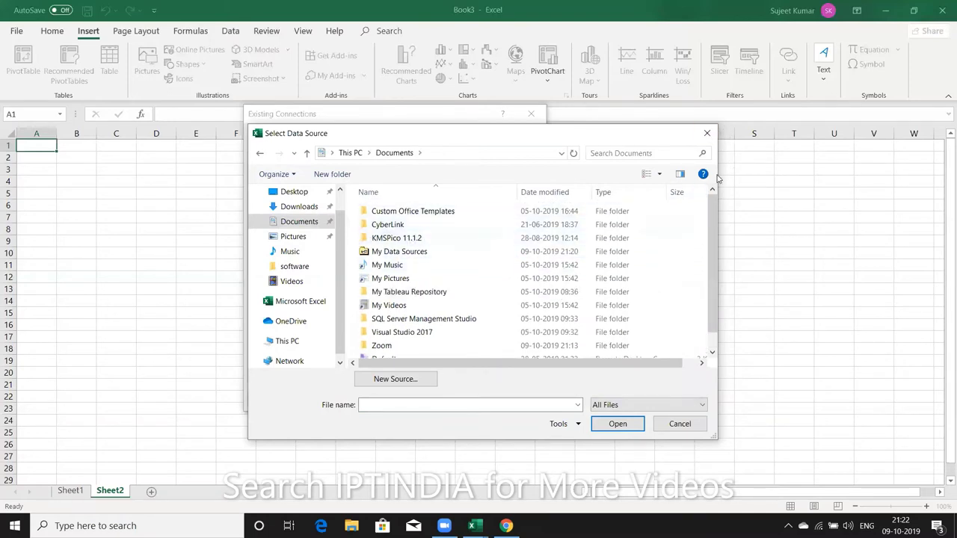
{"action": "left_click", "coordinate": [707, 133]}
- Search Windows for 'access', clear the query, close the search panel and open the Start menu
{"action": "left_click", "coordinate": [472, 526]}
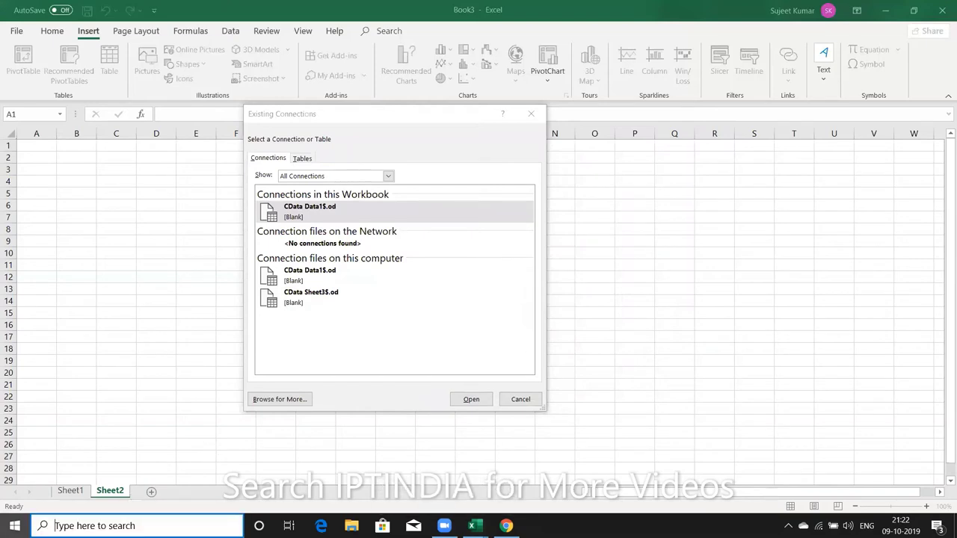
{"action": "type", "text": "acce"}
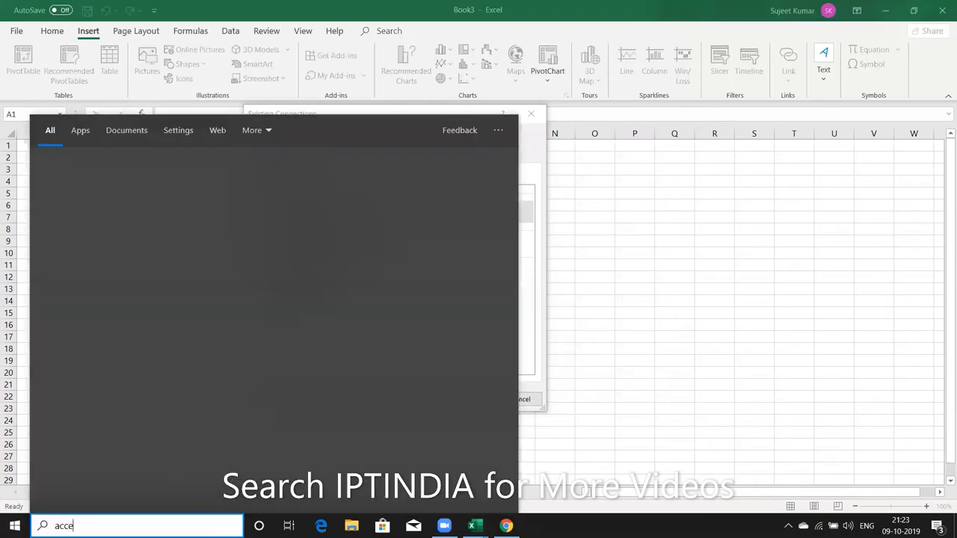
{"action": "type", "text": "ss"}
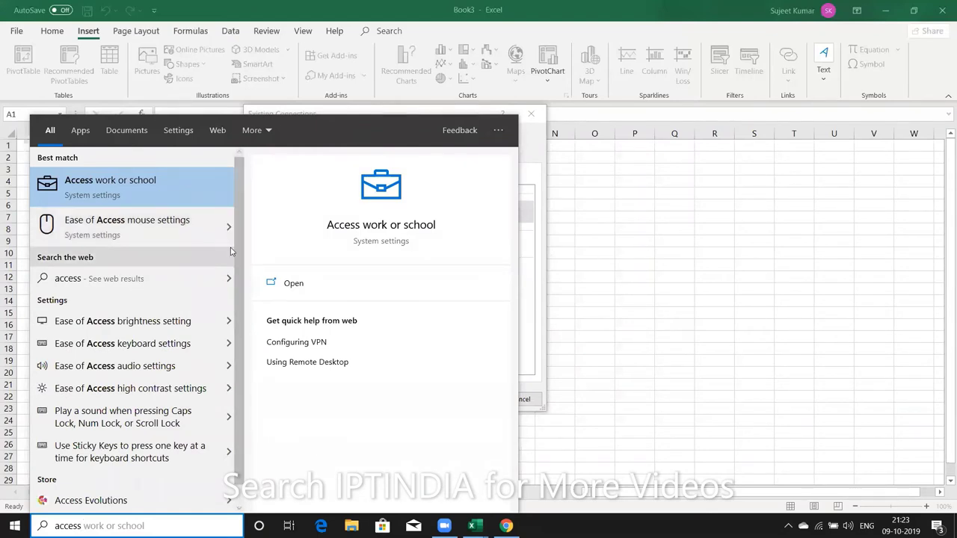
{"action": "left_click_drag", "start_coordinate": [237, 242], "coordinate": [235, 329]}
{"action": "scroll", "coordinate": [235, 329], "scroll_direction": "down", "scroll_amount": 1}
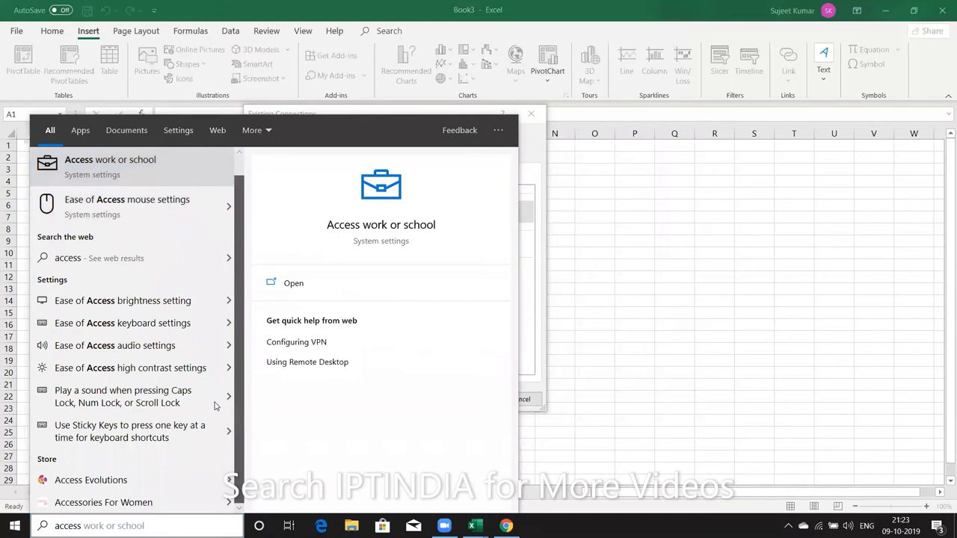
{"action": "scroll", "coordinate": [243, 292], "scroll_direction": "up", "scroll_amount": 1}
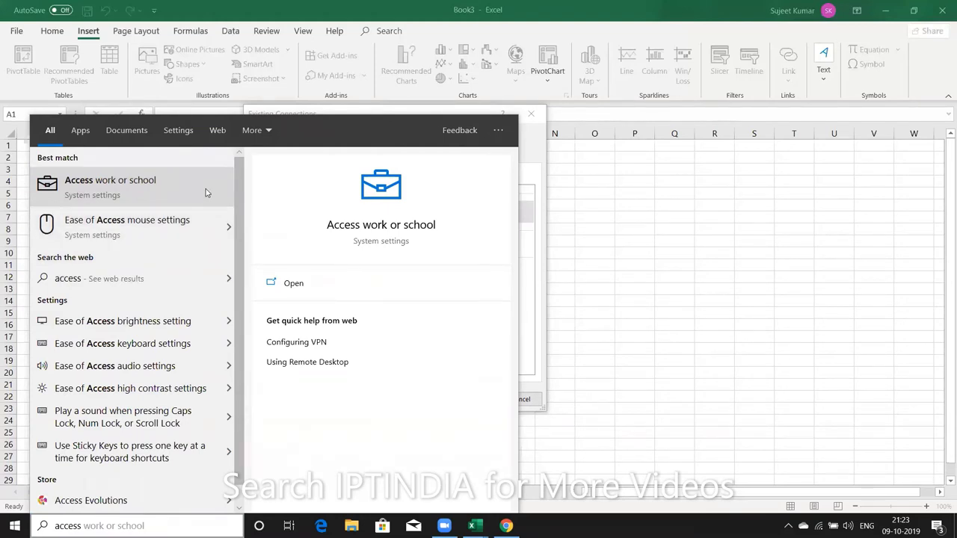
{"action": "left_click", "coordinate": [45, 132]}
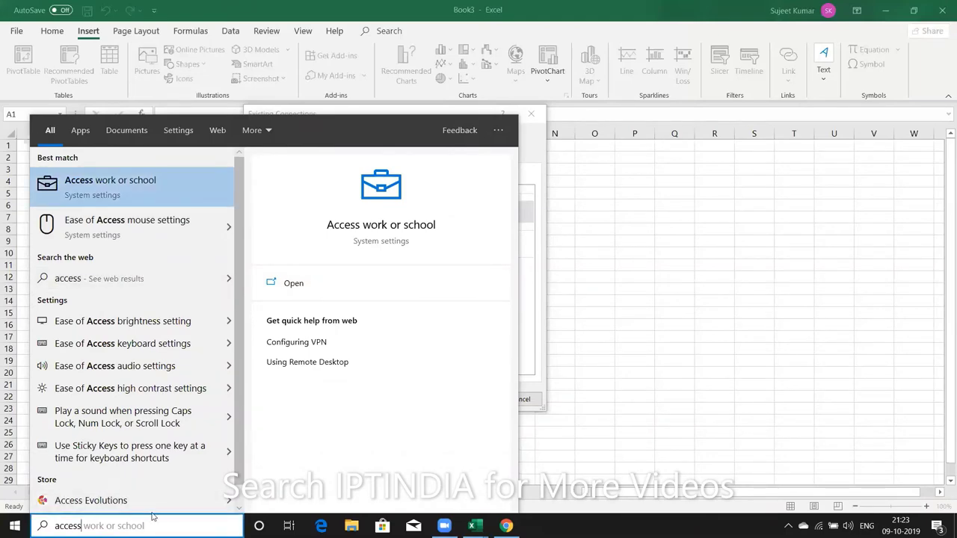
{"action": "key", "text": "BackSpace"}
{"action": "key", "text": "BackSpace"}
{"action": "key", "text": "BackSpace"}
{"action": "key", "text": "BackSpace"}
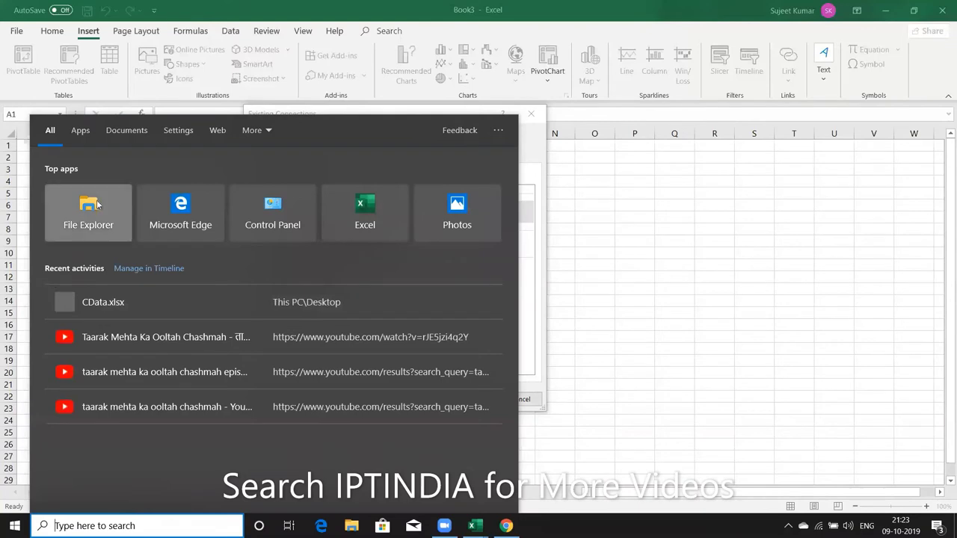
{"action": "left_click", "coordinate": [17, 524]}
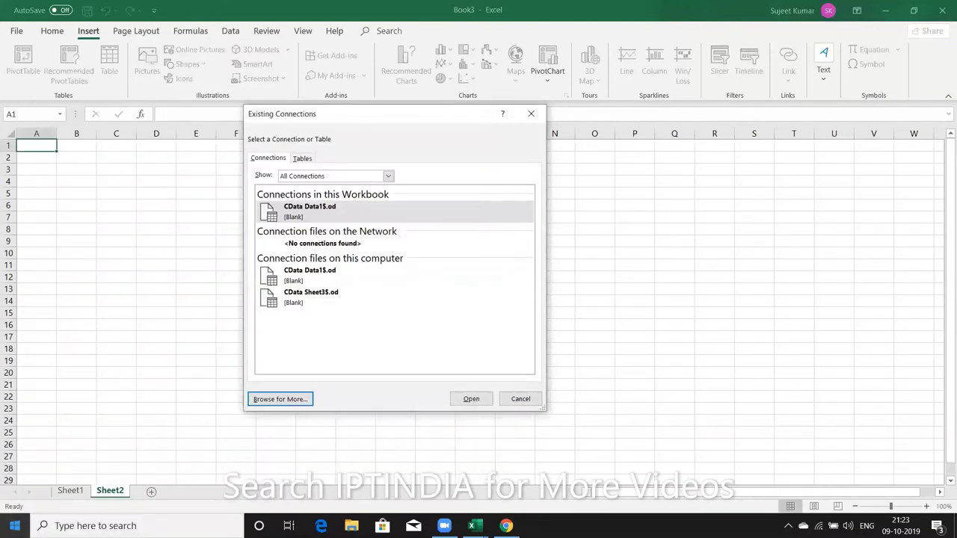
{"action": "left_click", "coordinate": [15, 526]}
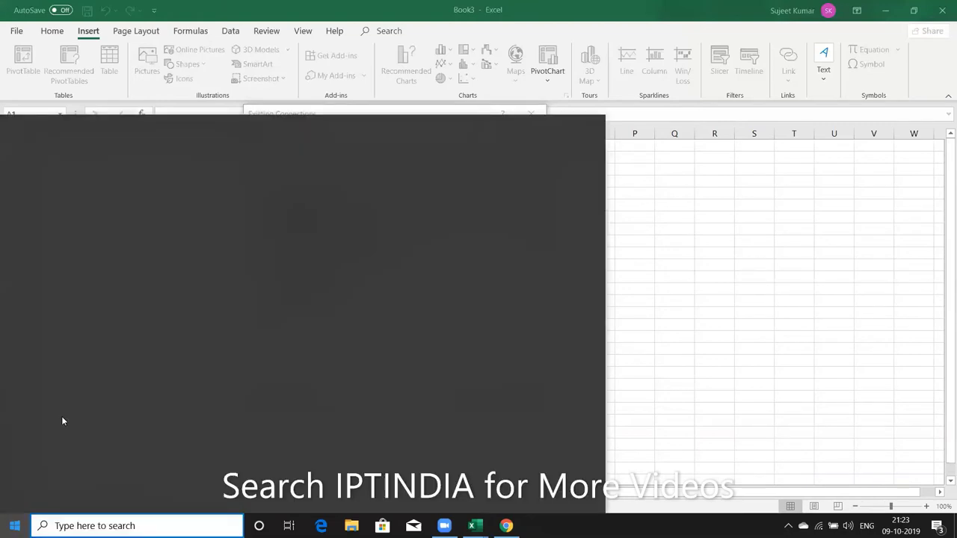
- Dismiss the Access account confirmation prompt and bring Excel's Book1 workbook back to front
{"action": "key", "text": "Escape"}
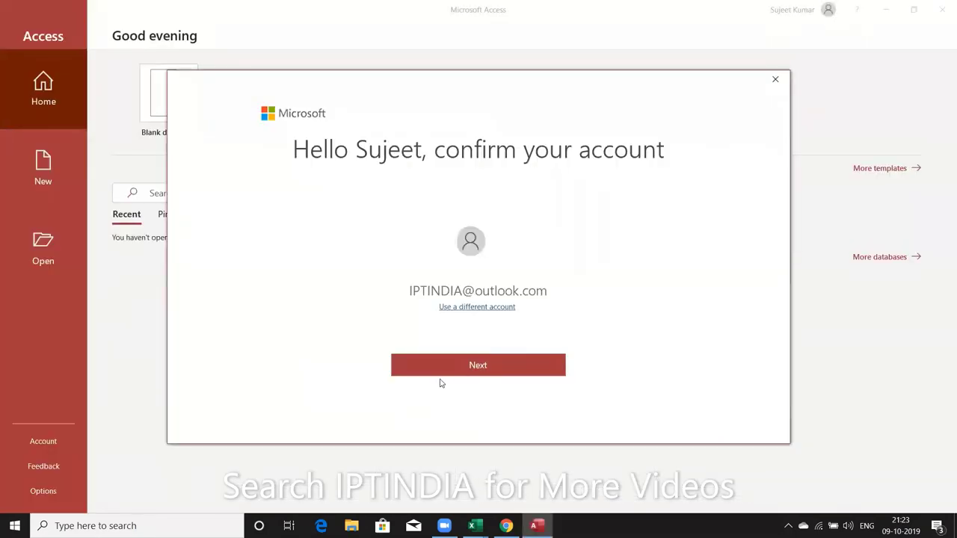
{"action": "left_click", "coordinate": [483, 364]}
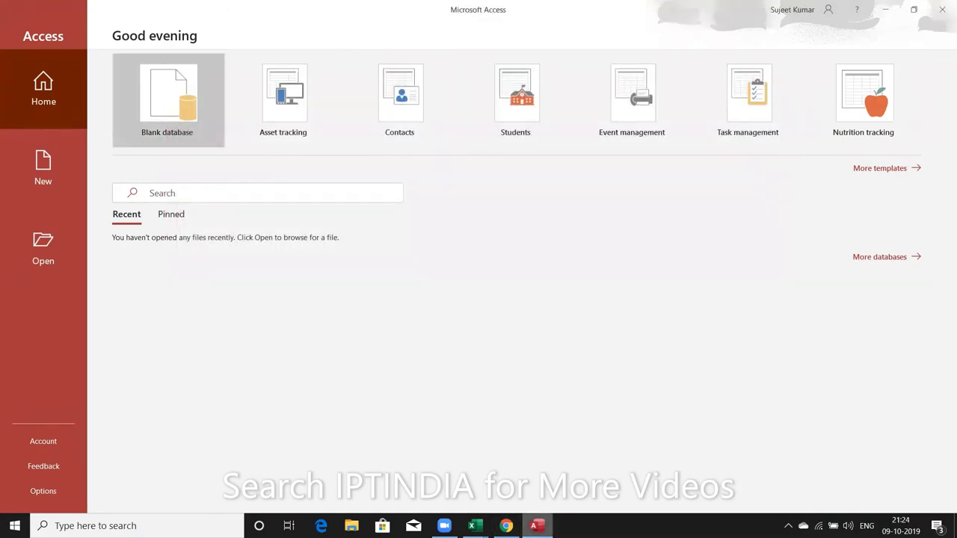
{"action": "mouse_move", "coordinate": [471, 526]}
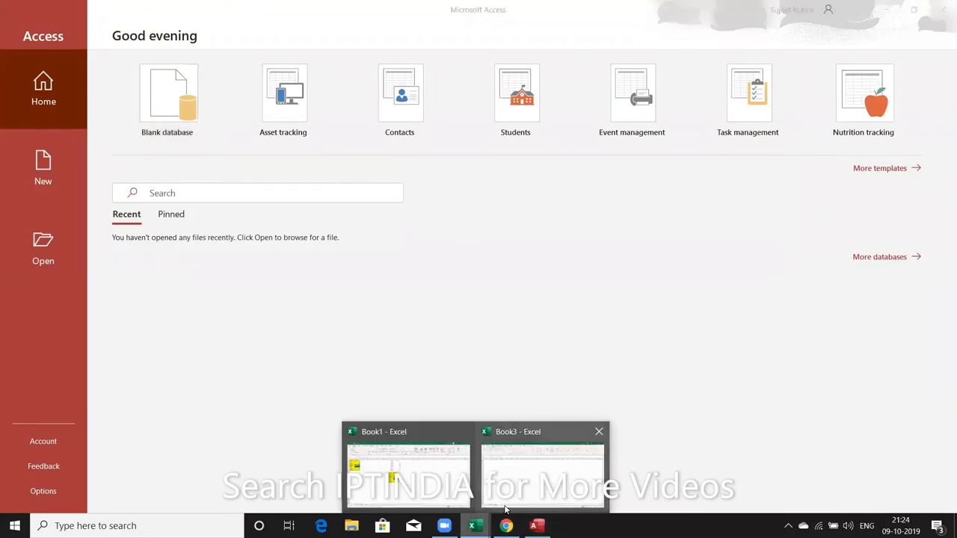
{"action": "left_click", "coordinate": [430, 488]}
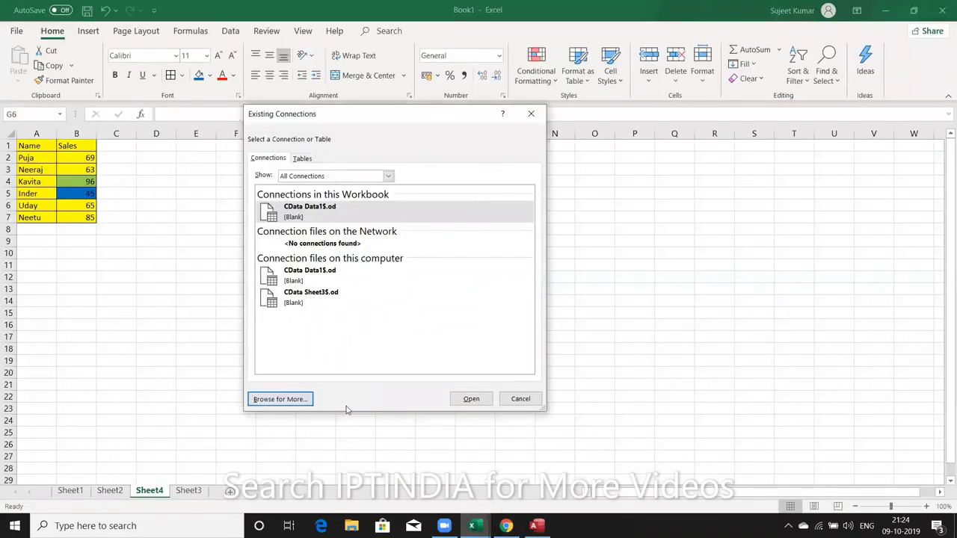
- Cancel Existing Connections to return to Create PivotTable, then launch File Explorer
{"action": "left_click", "coordinate": [519, 399]}
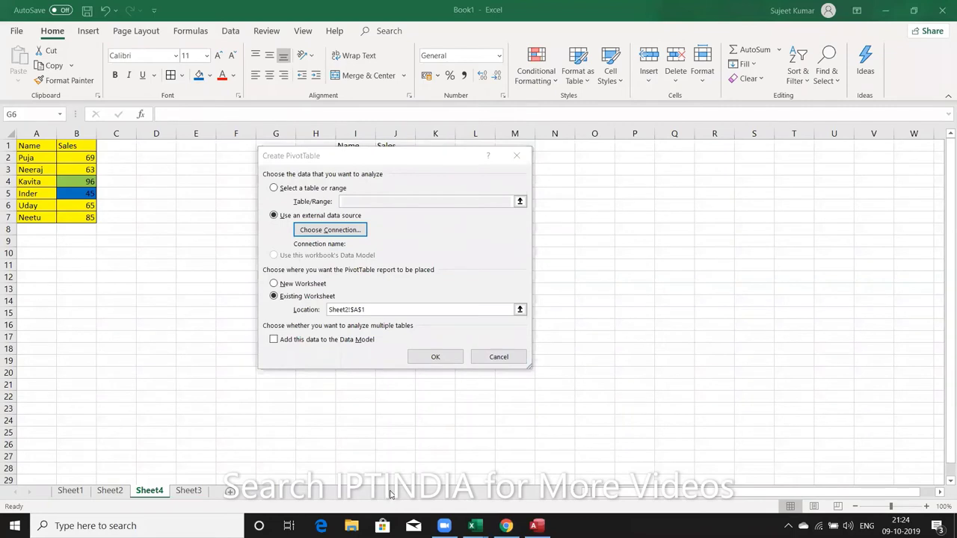
{"action": "left_click", "coordinate": [351, 525]}
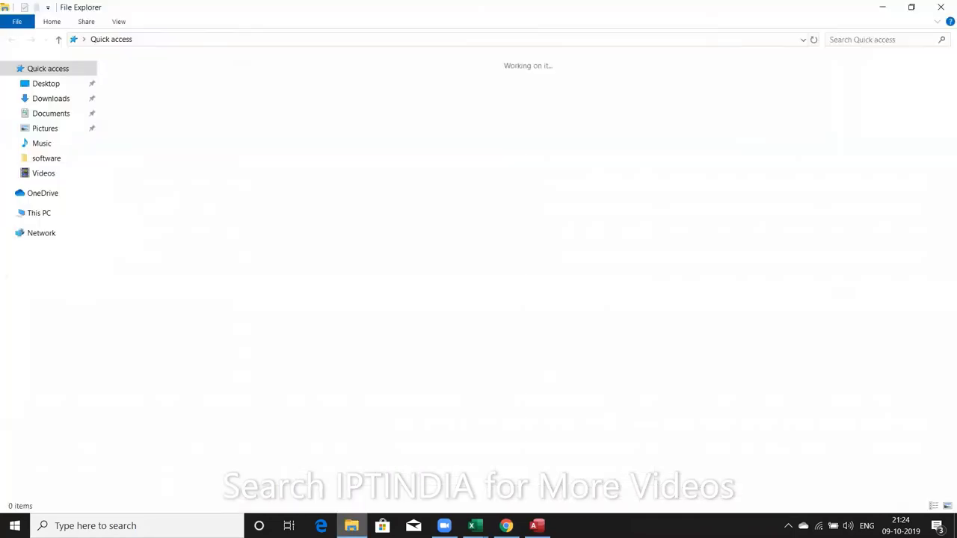
- In Downloads, open example_1.json and then bring up its Properties
{"action": "left_click", "coordinate": [52, 99]}
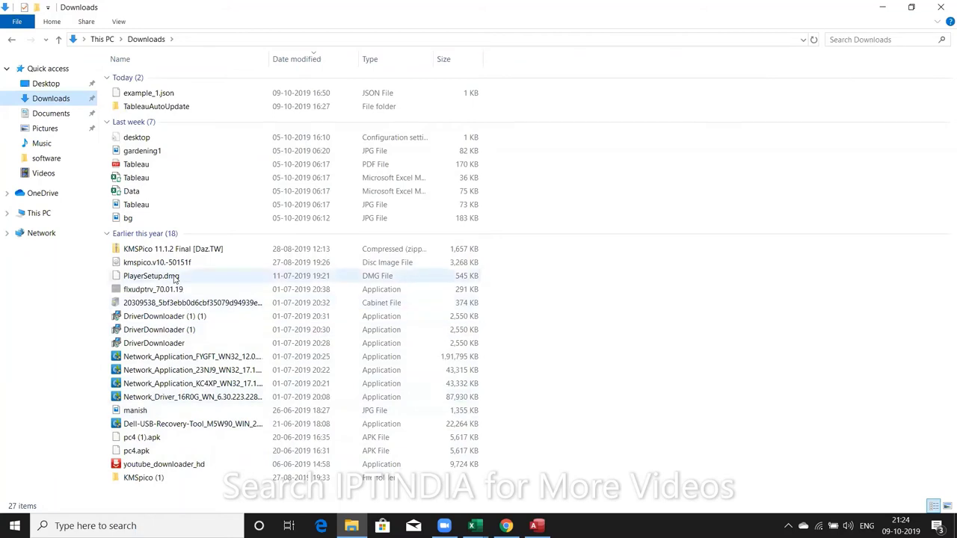
{"action": "double_click", "coordinate": [169, 93]}
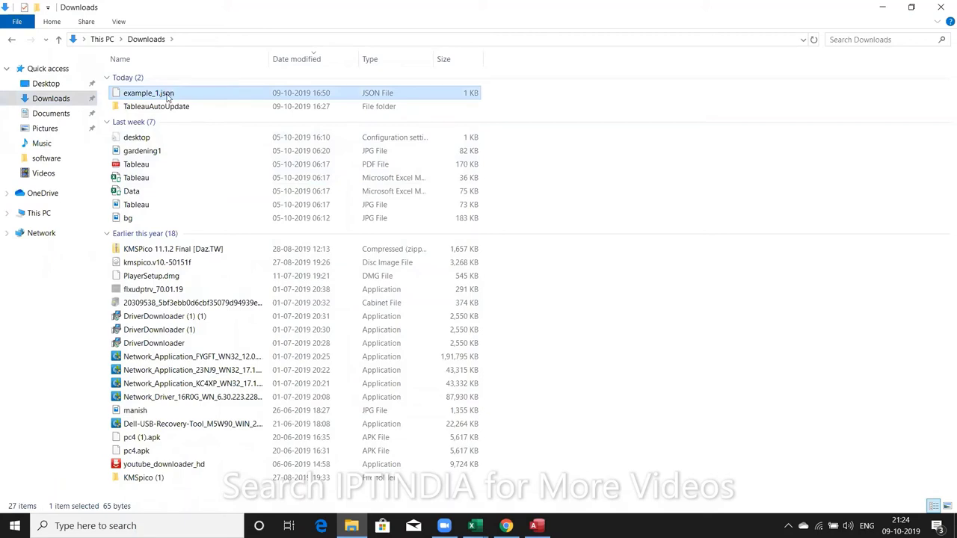
{"action": "right_click", "coordinate": [166, 93]}
{"action": "left_click", "coordinate": [198, 312]}
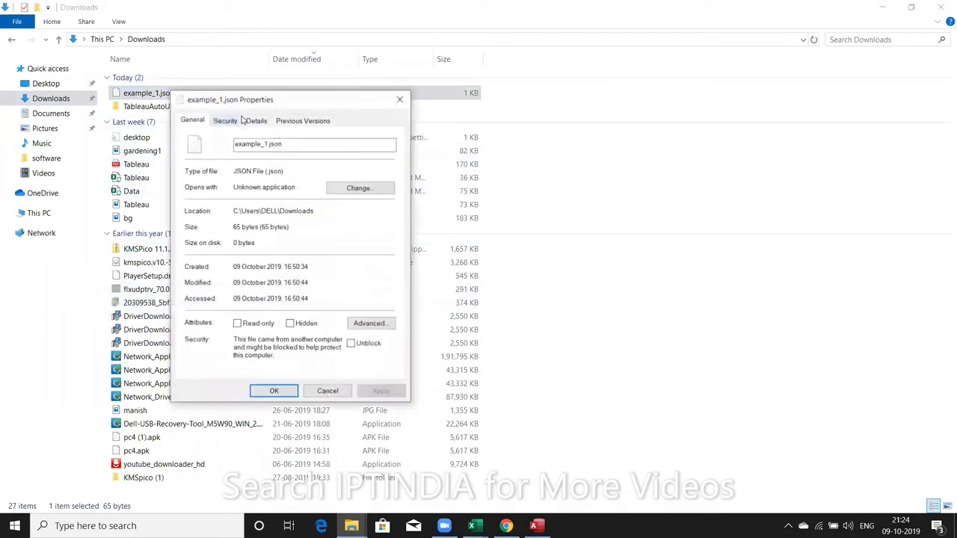
- Select the location path, then close Properties without renaming example_1.json and select the address bar
{"action": "double_click", "coordinate": [249, 210]}
{"action": "left_click", "coordinate": [247, 211]}
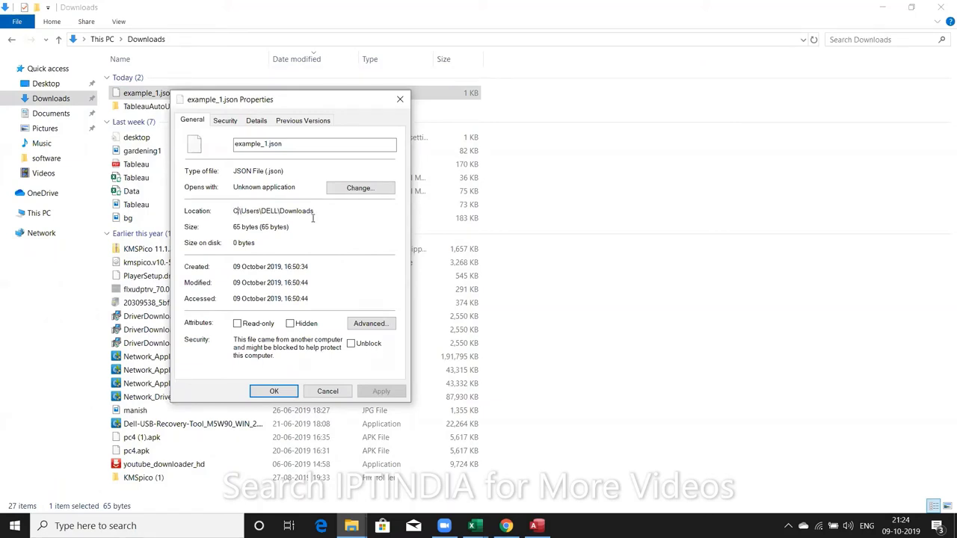
{"action": "left_click_drag", "start_coordinate": [316, 213], "coordinate": [218, 210]}
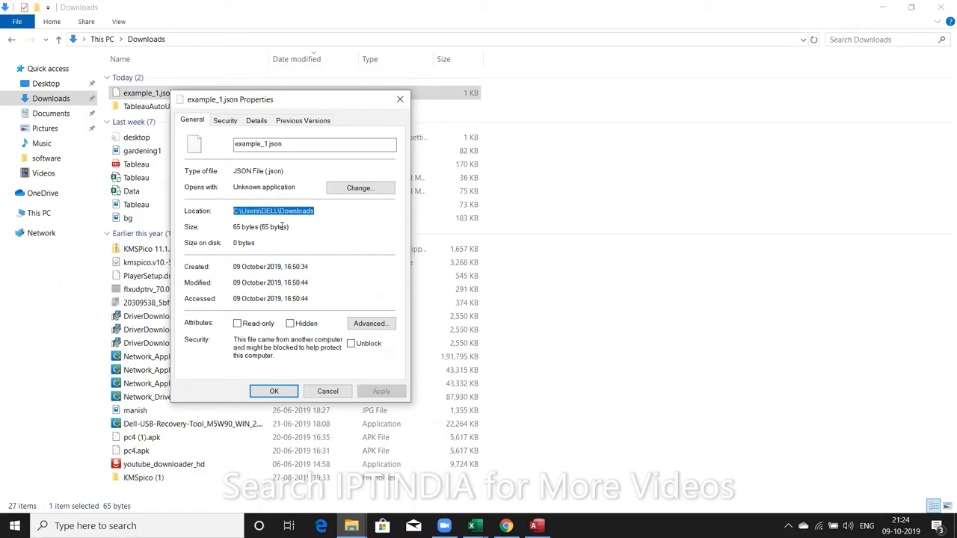
{"action": "left_click", "coordinate": [243, 145]}
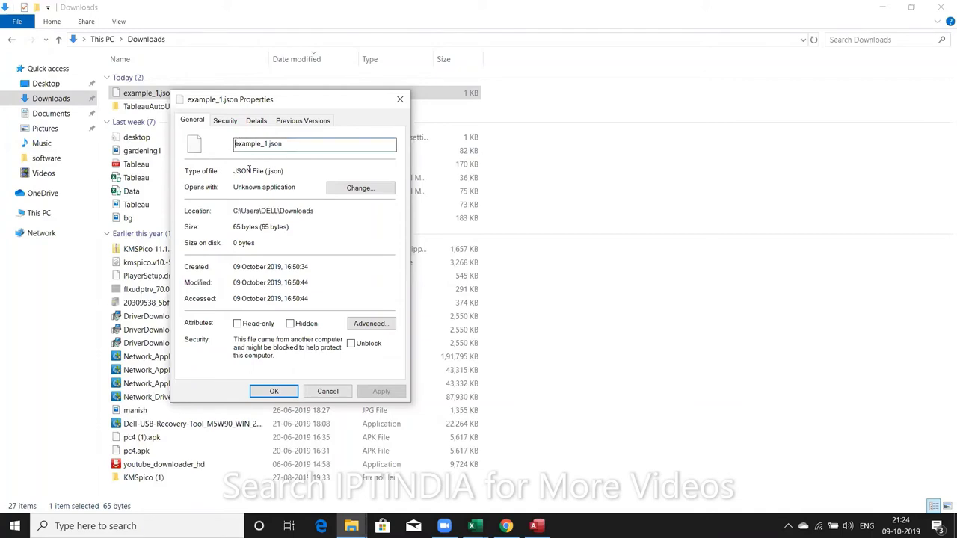
{"action": "type", "text": "CUsersDELLDownloads"}
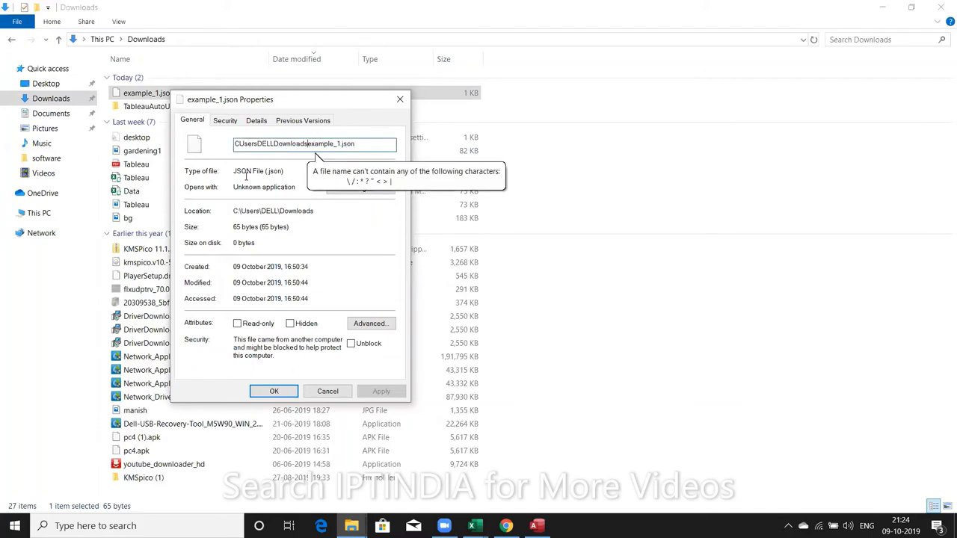
{"action": "key", "text": "ctrl+a"}
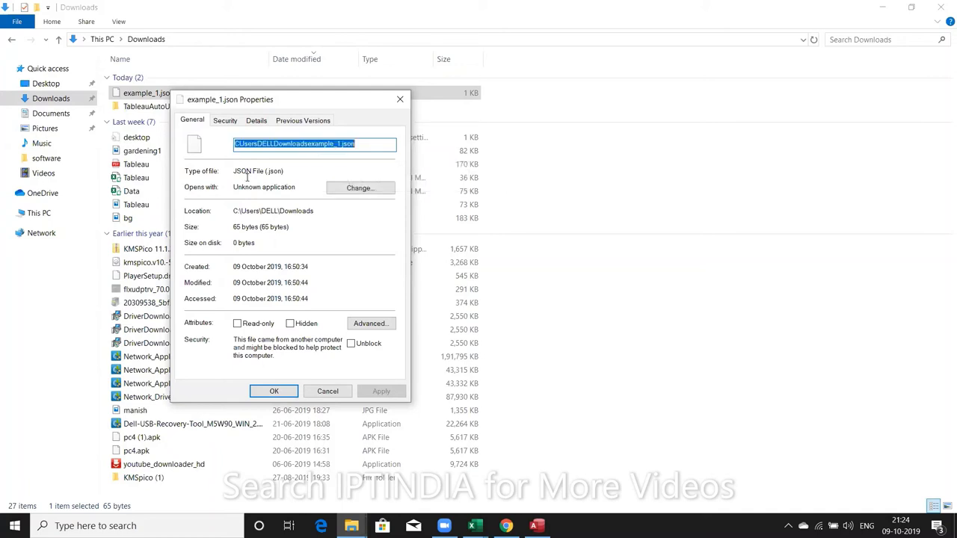
{"action": "key", "text": "BackSpace"}
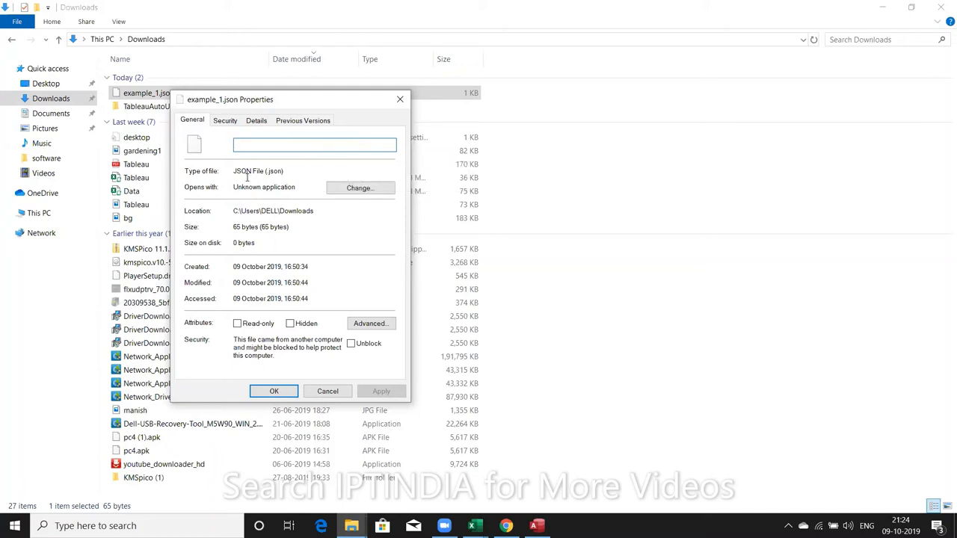
{"action": "key", "text": "Escape"}
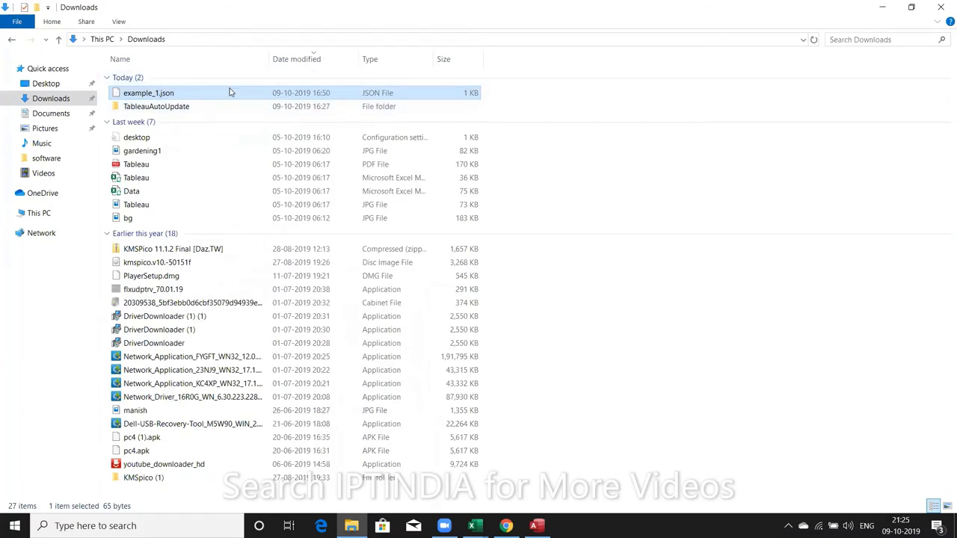
{"action": "left_click", "coordinate": [238, 42]}
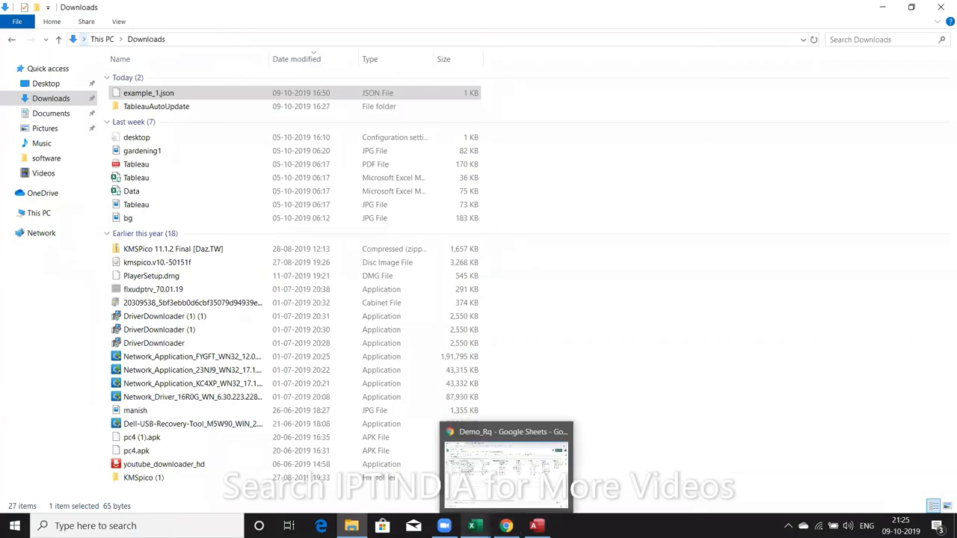
- In Book3, open Choose Connection and Browse for More to reach the Select Data Source dialog
{"action": "mouse_move", "coordinate": [472, 526]}
{"action": "left_click", "coordinate": [543, 475]}
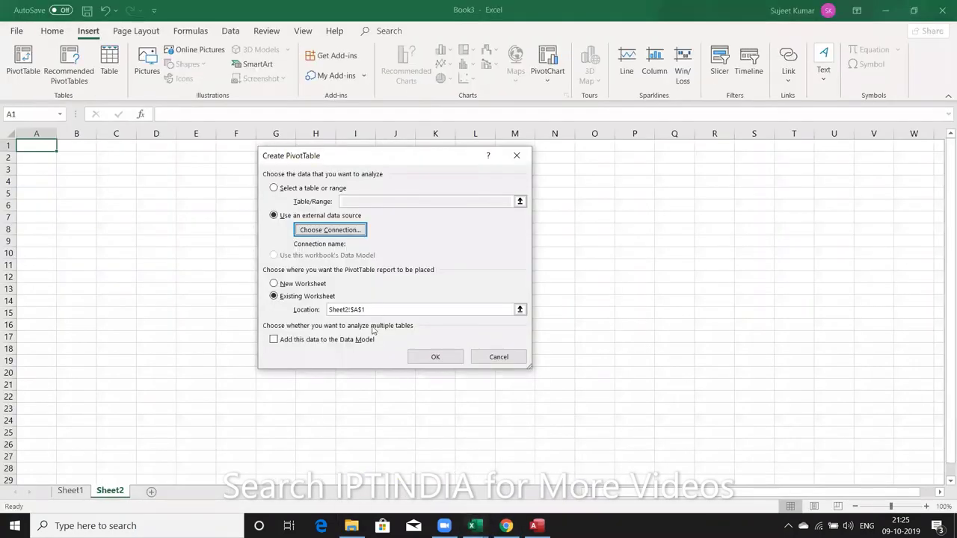
{"action": "left_click", "coordinate": [354, 233]}
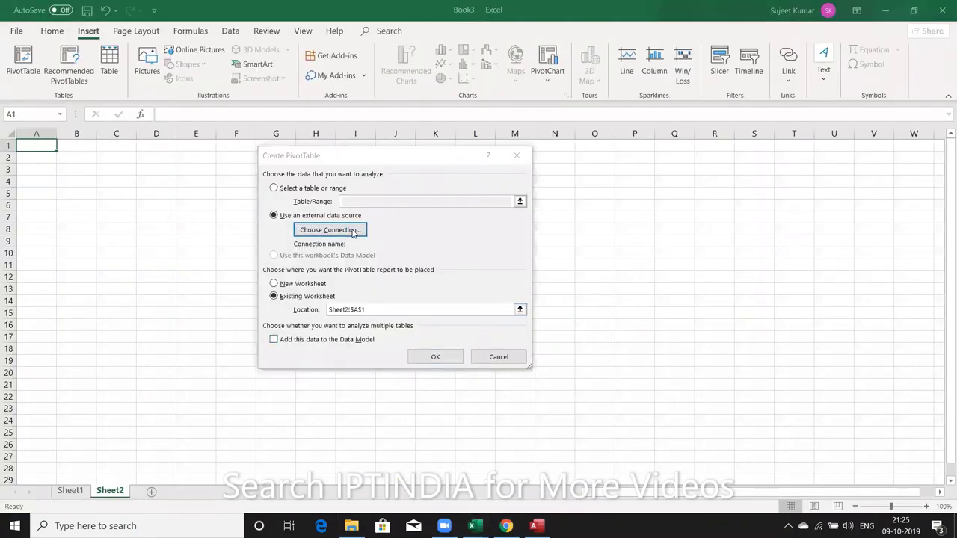
{"action": "left_click", "coordinate": [298, 400]}
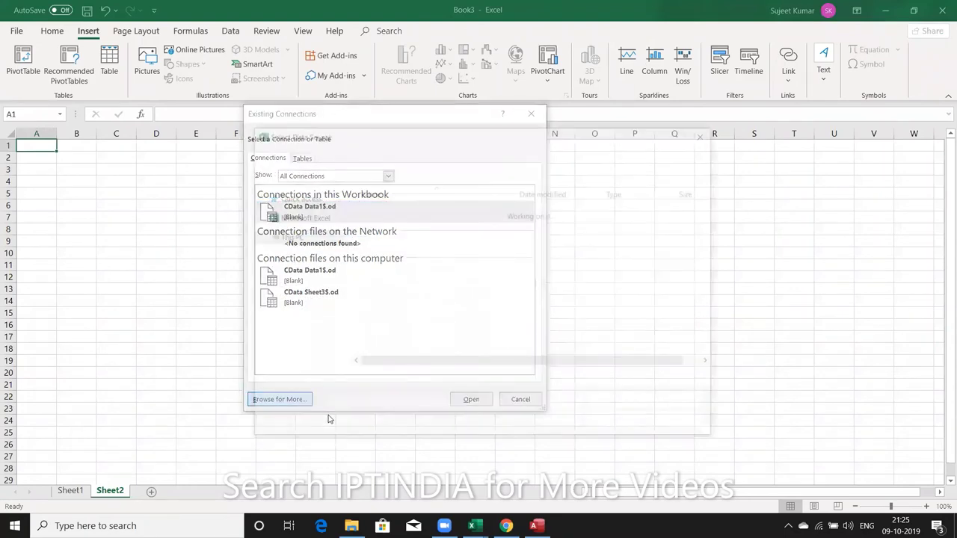
- Clear the File name box and stay on the Select Data Source dialog
{"action": "type", "text": "CUsersDELLDownloads"}
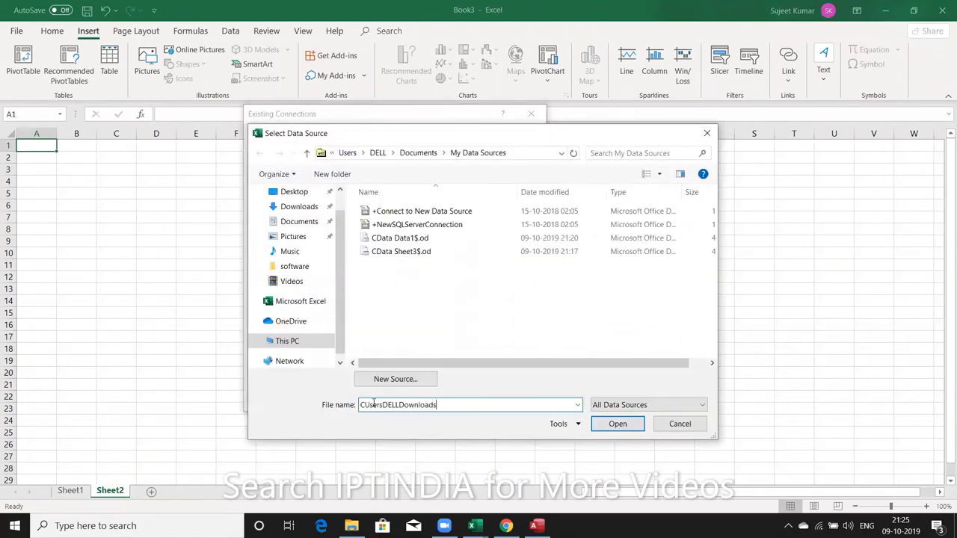
{"action": "key", "text": "BackSpace"}
{"action": "key", "text": "BackSpace"}
{"action": "key", "text": "BackSpace"}
{"action": "key", "text": "BackSpace"}
{"action": "key", "text": "BackSpace"}
{"action": "key", "text": "BackSpace"}
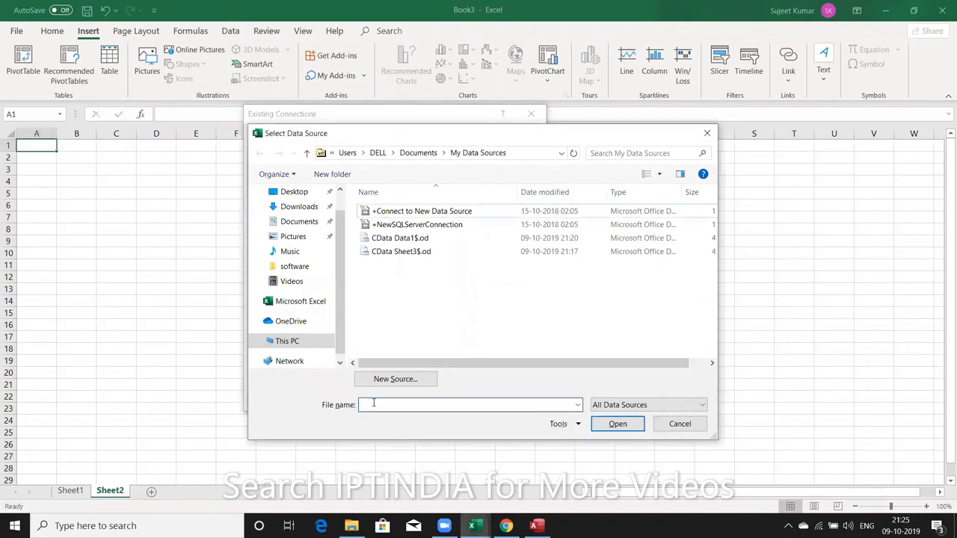
{"action": "key", "text": "alt+Tab"}
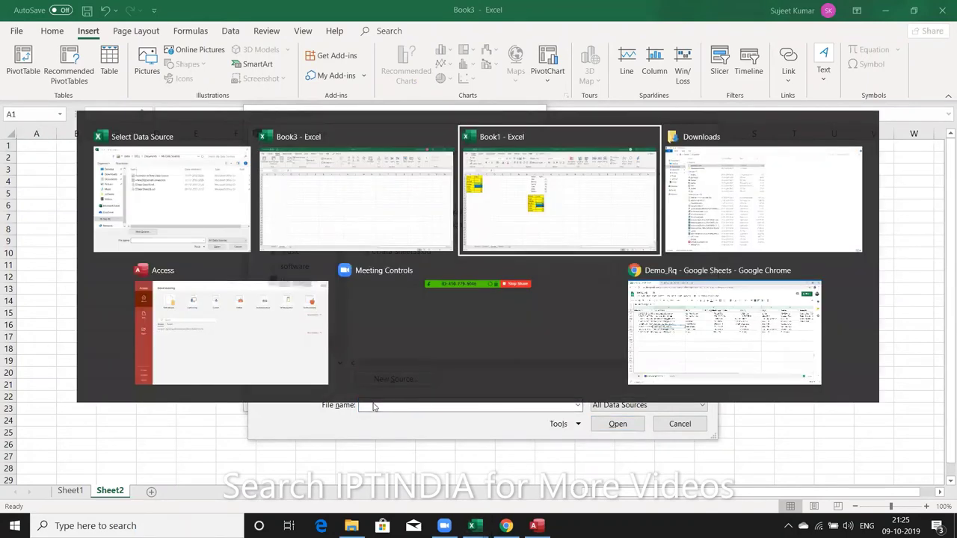
{"action": "key", "text": "alt+shift+Tab"}
{"action": "key", "text": "alt+Tab"}
{"action": "key", "text": "alt+Tab"}
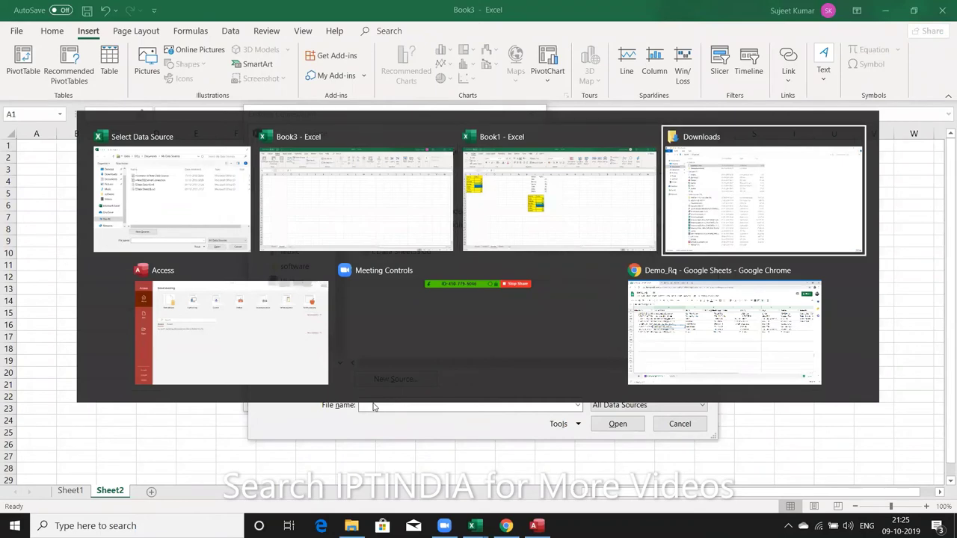
{"action": "key", "text": "alt+Tab"}
{"action": "key", "text": "alt+Tab"}
{"action": "key", "text": "Escape"}
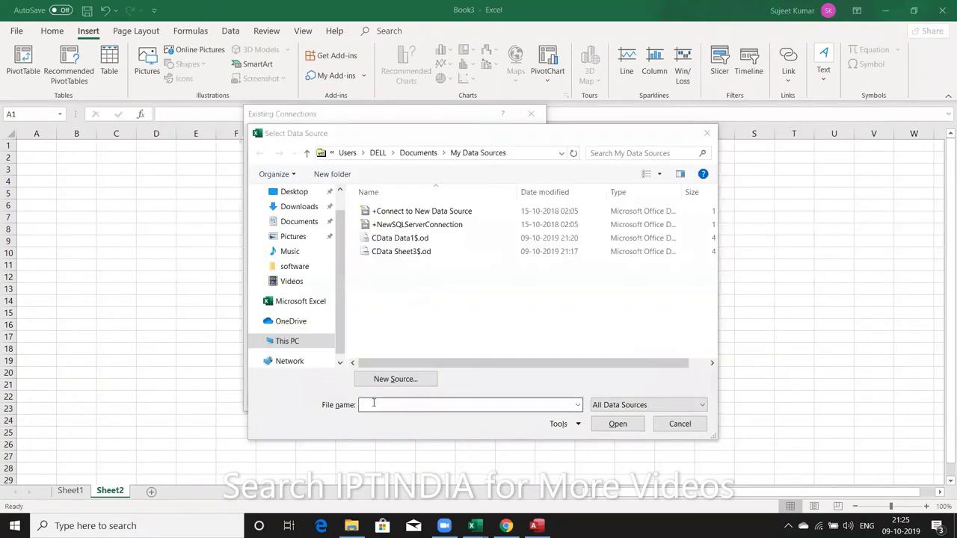
- In the Downloads window, open the Properties of example_1.json
{"action": "left_click", "coordinate": [363, 526]}
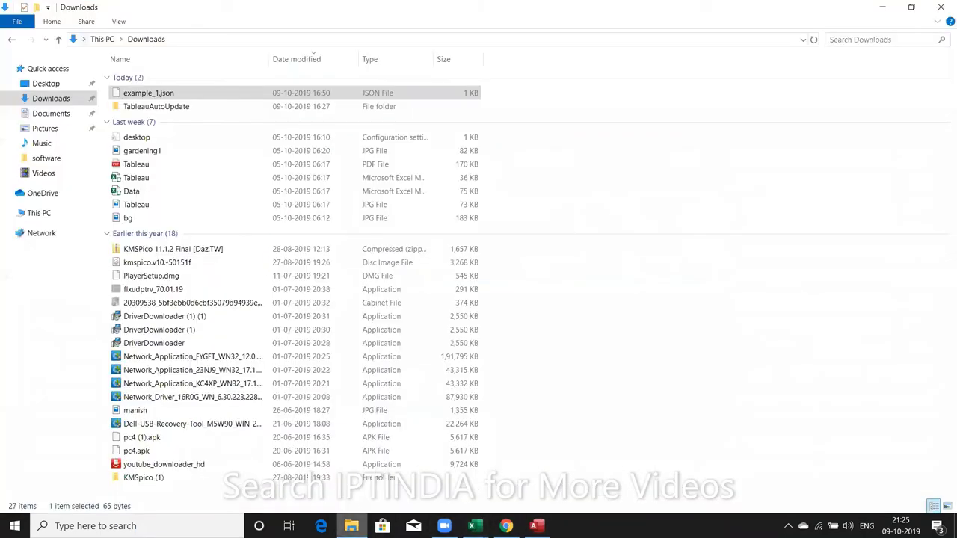
{"action": "right_click", "coordinate": [223, 103]}
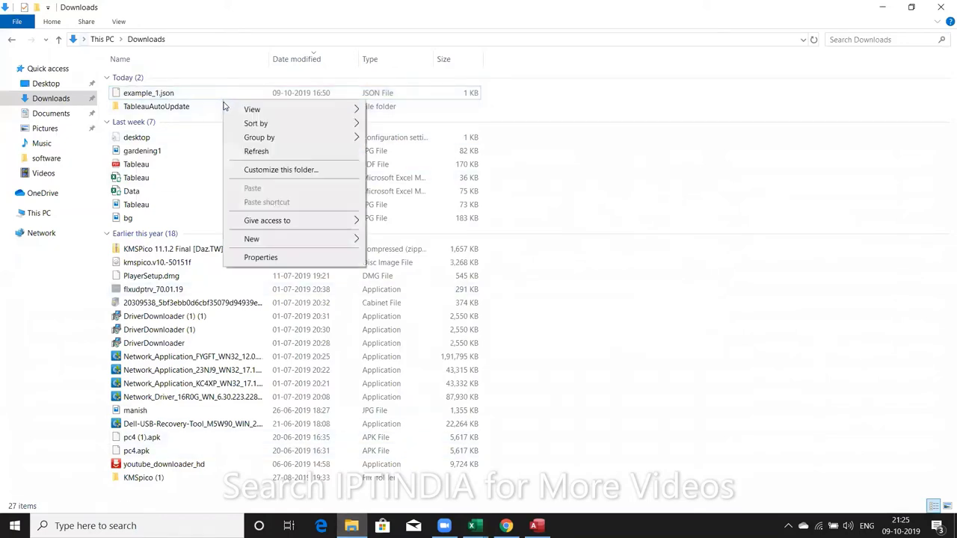
{"action": "key", "text": "Escape"}
{"action": "left_click", "coordinate": [224, 95]}
{"action": "right_click", "coordinate": [224, 97]}
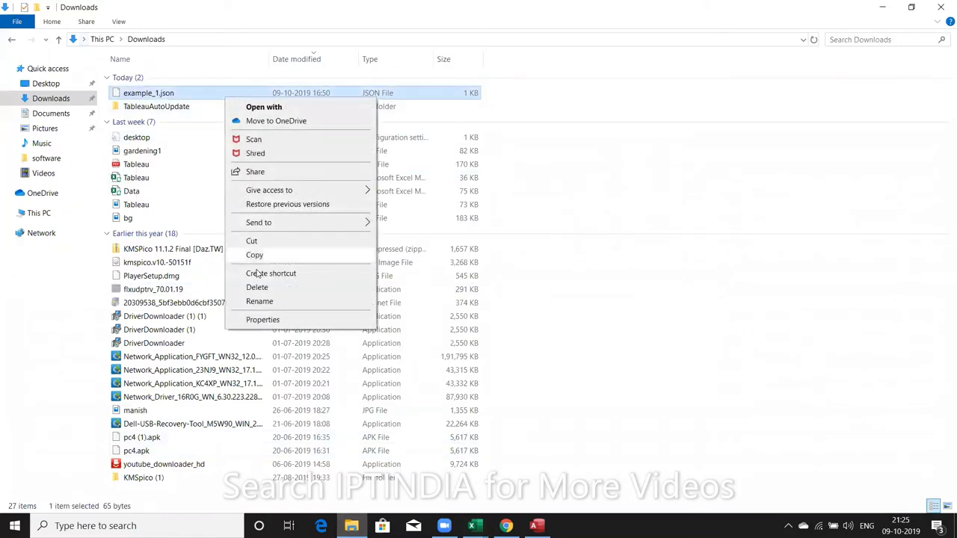
{"action": "left_click", "coordinate": [260, 320]}
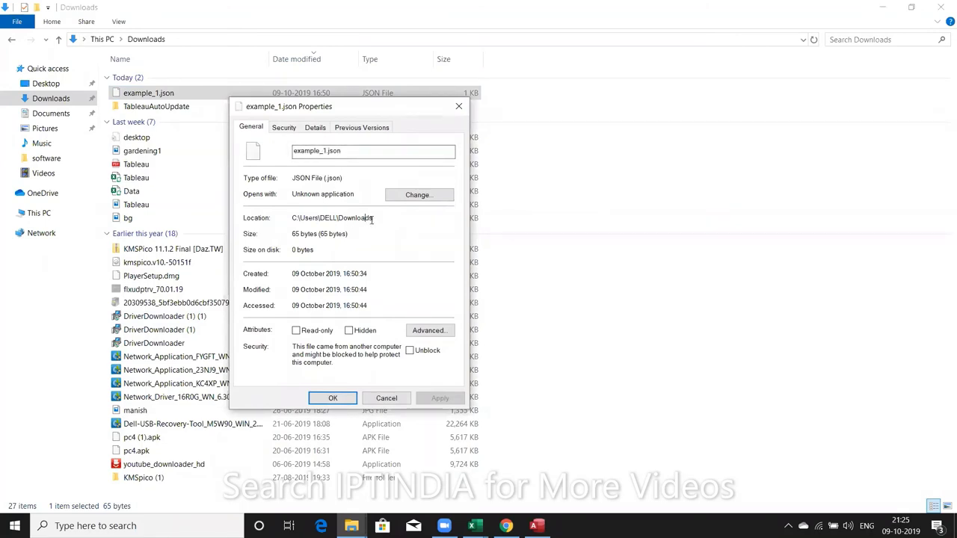
- Copy the C:\Users\DELL\Downloads location path and return to the Book3 workbook
{"action": "double_click", "coordinate": [312, 211]}
{"action": "key", "text": "ctrl+c"}
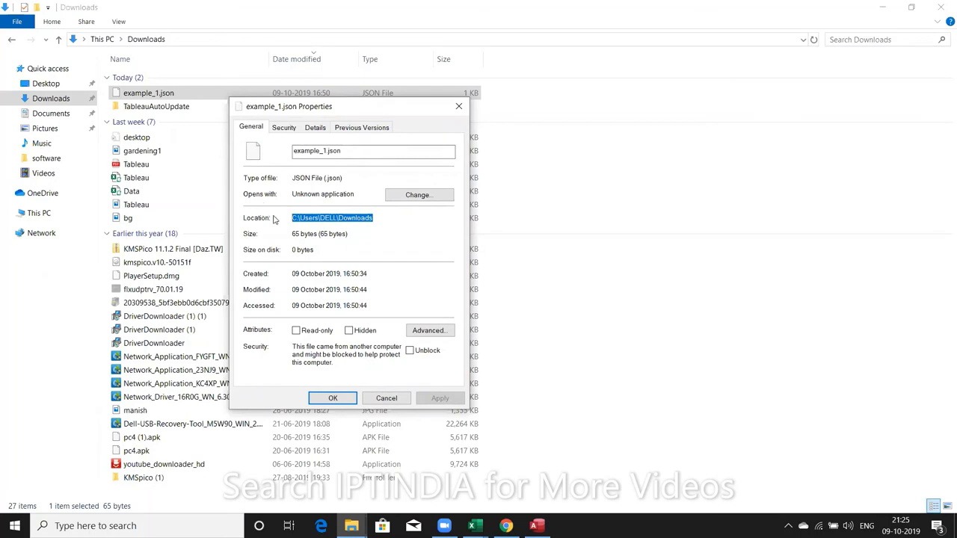
{"action": "mouse_move", "coordinate": [506, 524]}
{"action": "mouse_move", "coordinate": [471, 526]}
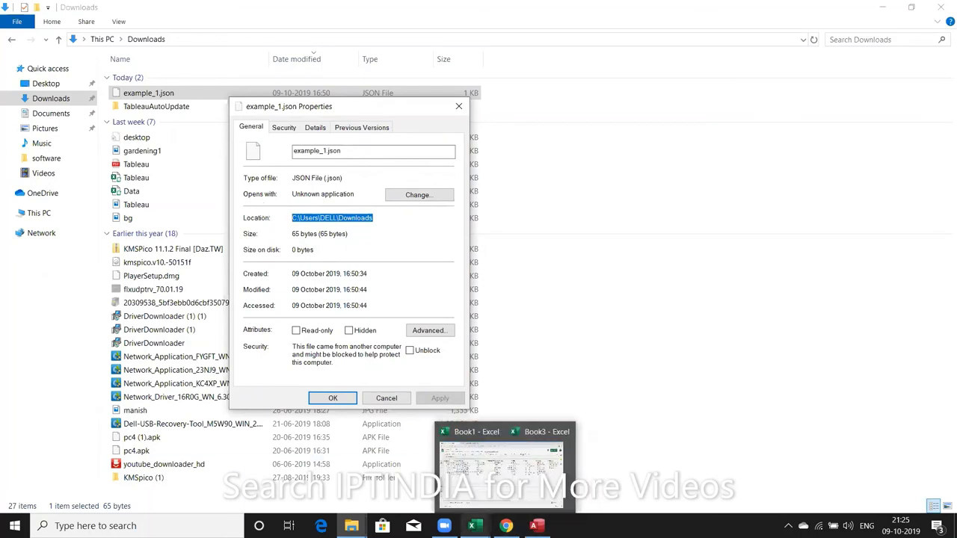
{"action": "left_click", "coordinate": [463, 482]}
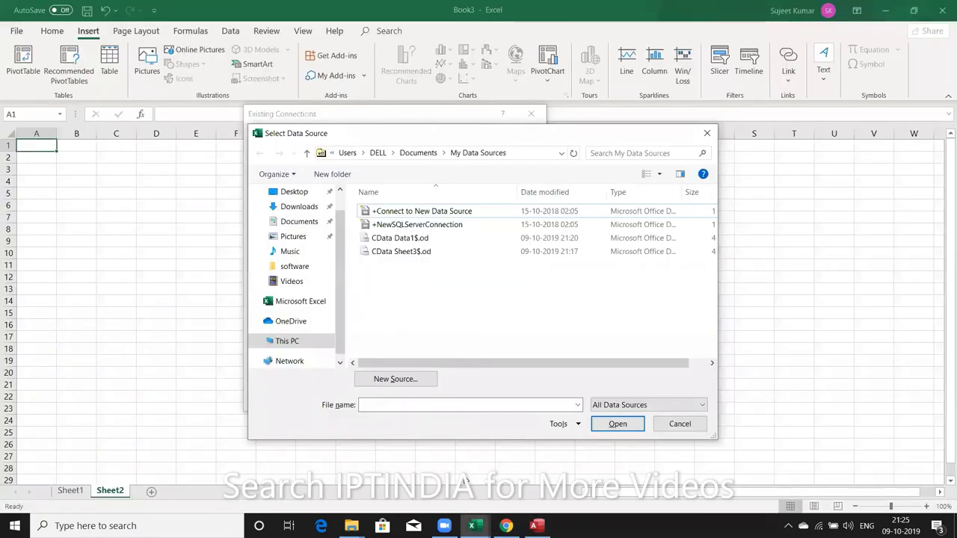
- Enter the Downloads path, pick example_1.json, and open it as the data source
{"action": "left_click", "coordinate": [404, 406]}
{"action": "key", "text": "ctrl+v"}
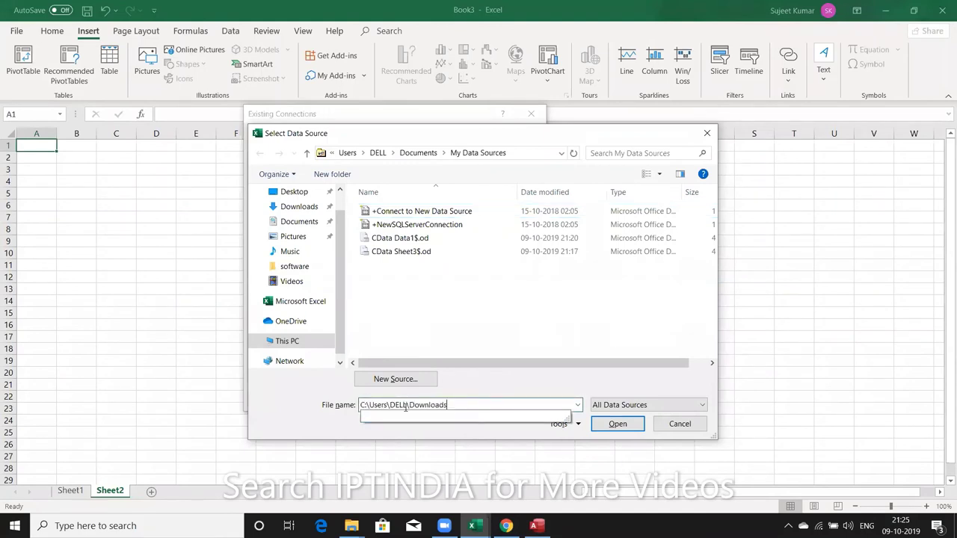
{"action": "type", "text": "\\"}
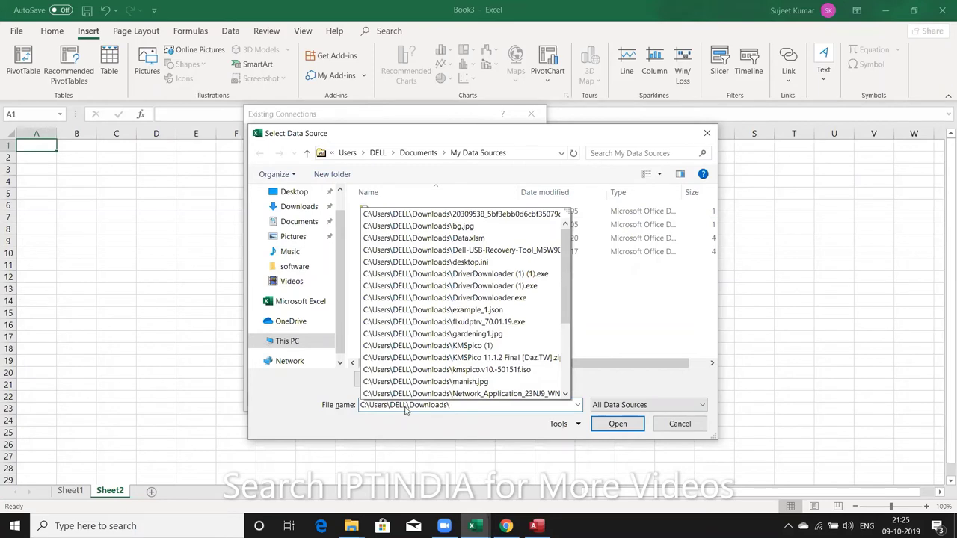
{"action": "left_click", "coordinate": [506, 313]}
{"action": "left_click", "coordinate": [505, 311]}
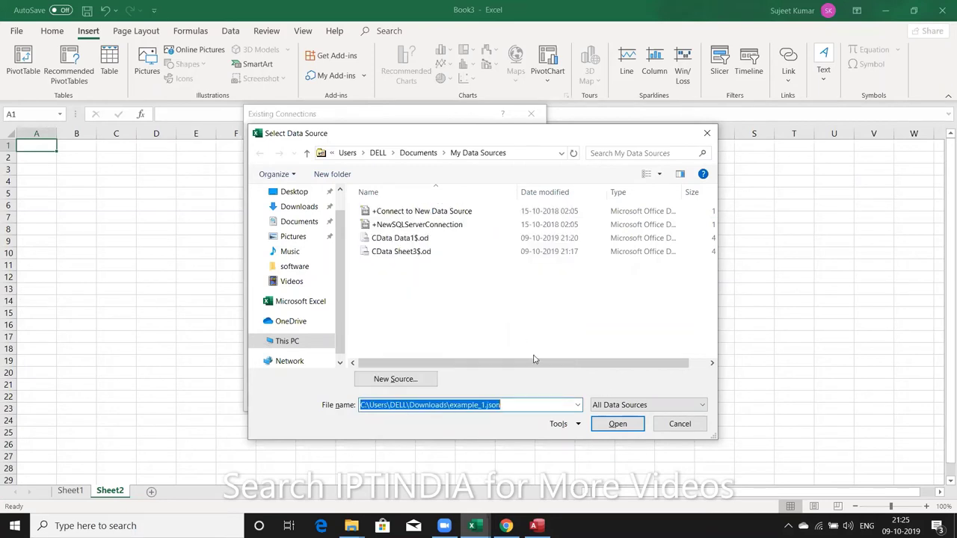
{"action": "left_click", "coordinate": [618, 430]}
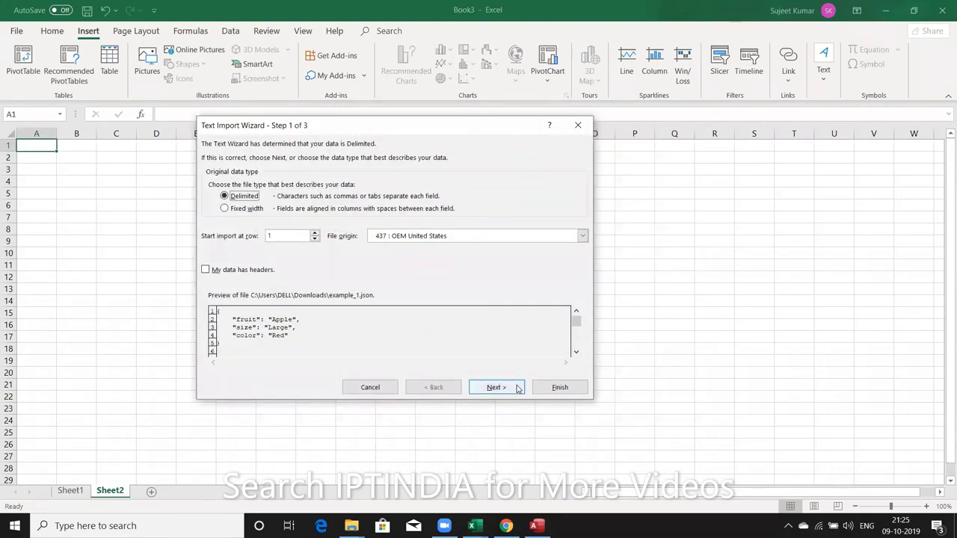
- Finish the Text Import Wizard with defaults, create the PivotTable, and dismiss the error
{"action": "left_click", "coordinate": [518, 389]}
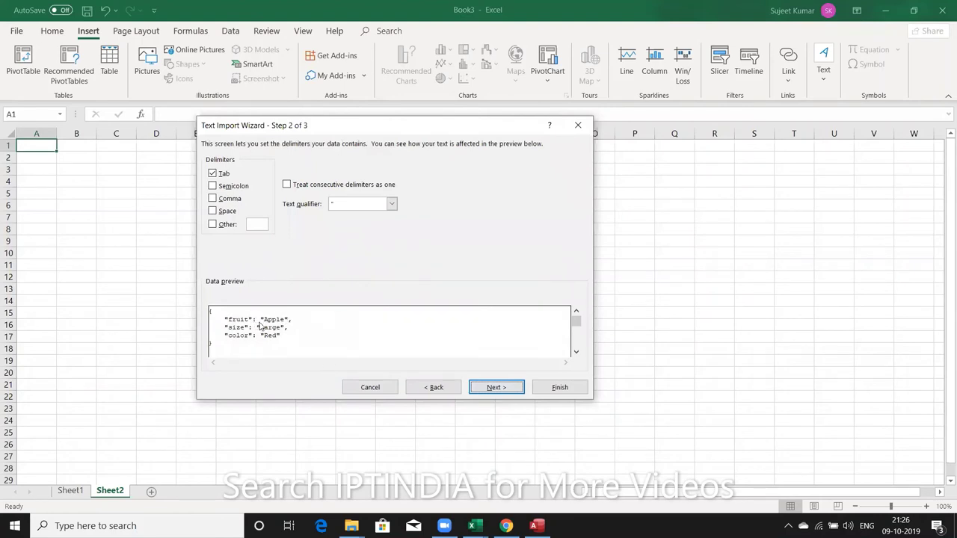
{"action": "left_click", "coordinate": [526, 379]}
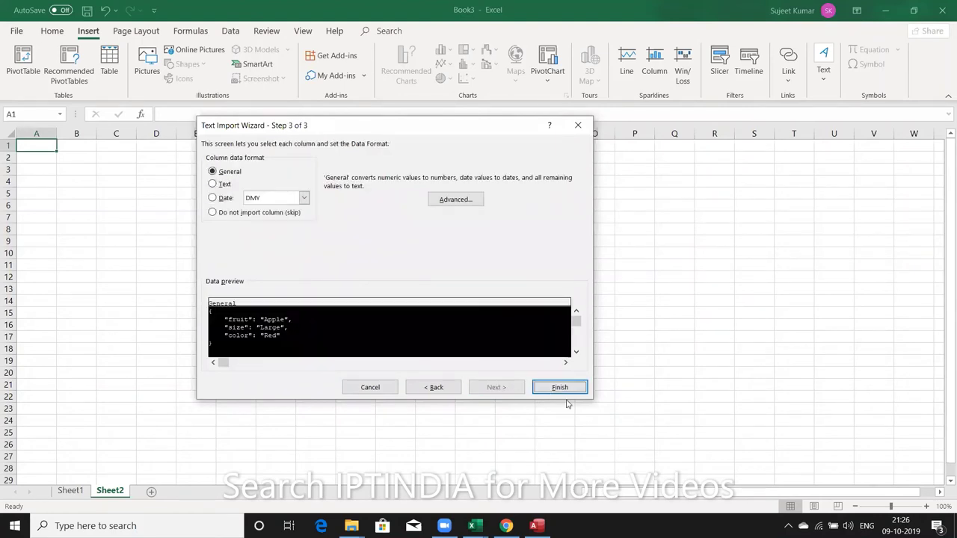
{"action": "left_click", "coordinate": [561, 388]}
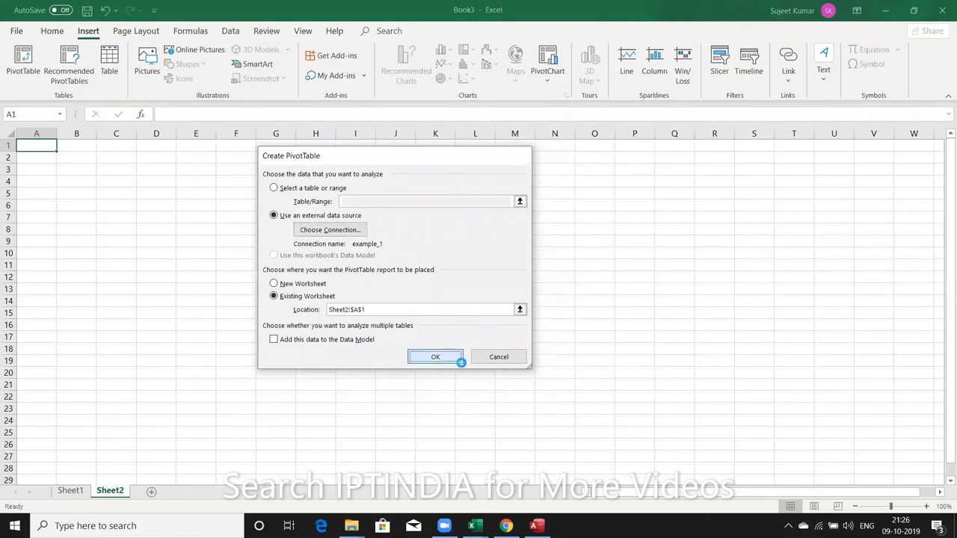
{"action": "left_click", "coordinate": [461, 362]}
{"action": "left_click", "coordinate": [480, 298]}
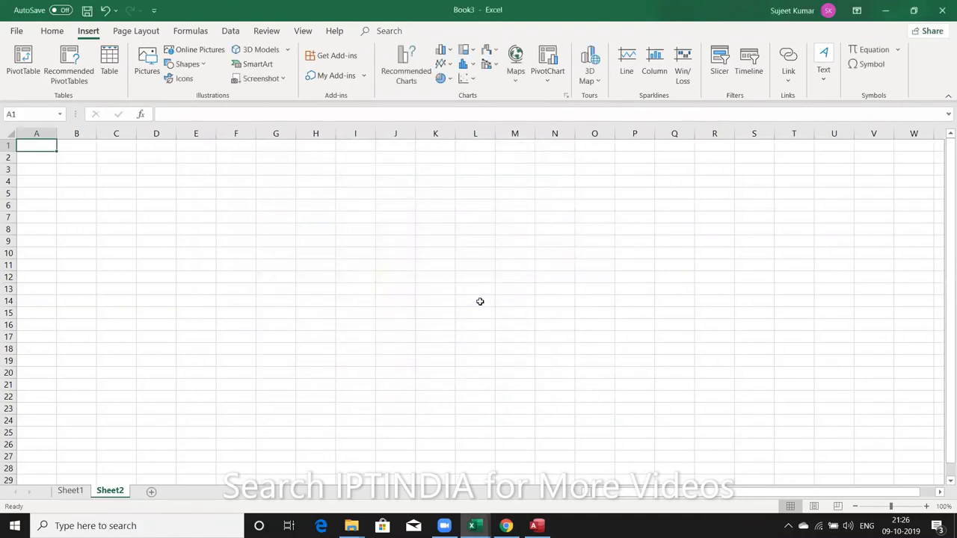
- Start a new PivotTable on Sheet2 from an external source and browse to My Data Sources
{"action": "mouse_move", "coordinate": [444, 526]}
{"action": "left_click", "coordinate": [22, 64]}
{"action": "left_click", "coordinate": [300, 216]}
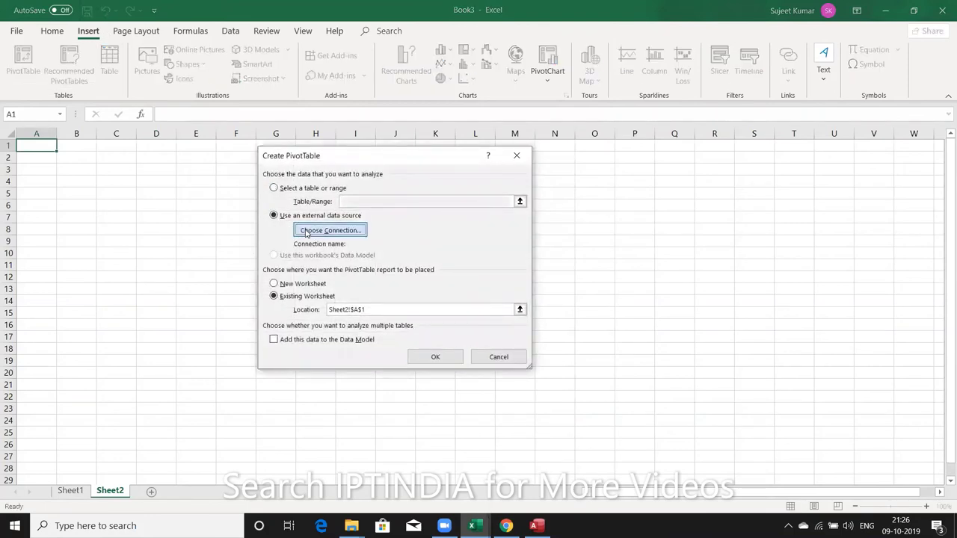
{"action": "left_click", "coordinate": [323, 231]}
{"action": "left_click", "coordinate": [272, 400]}
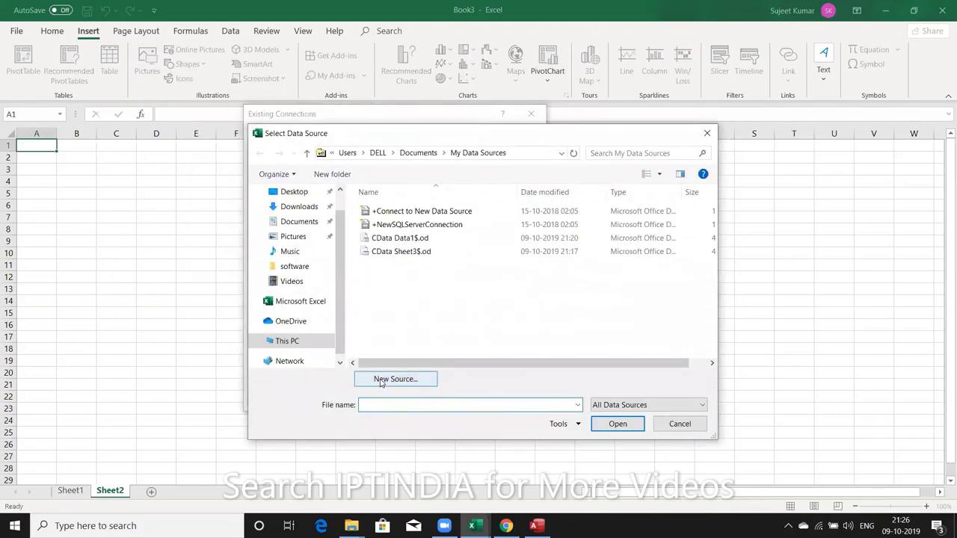
- Open the Data Connection Wizard, try Analysis Services and Oracle OLE DB source types, then cancel
{"action": "left_click", "coordinate": [381, 380]}
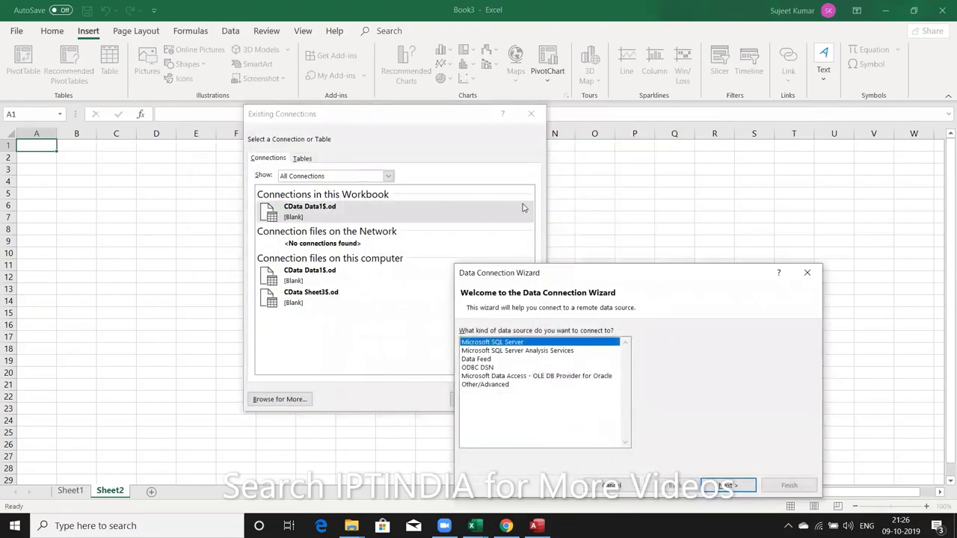
{"action": "left_click_drag", "start_coordinate": [540, 277], "coordinate": [474, 143]}
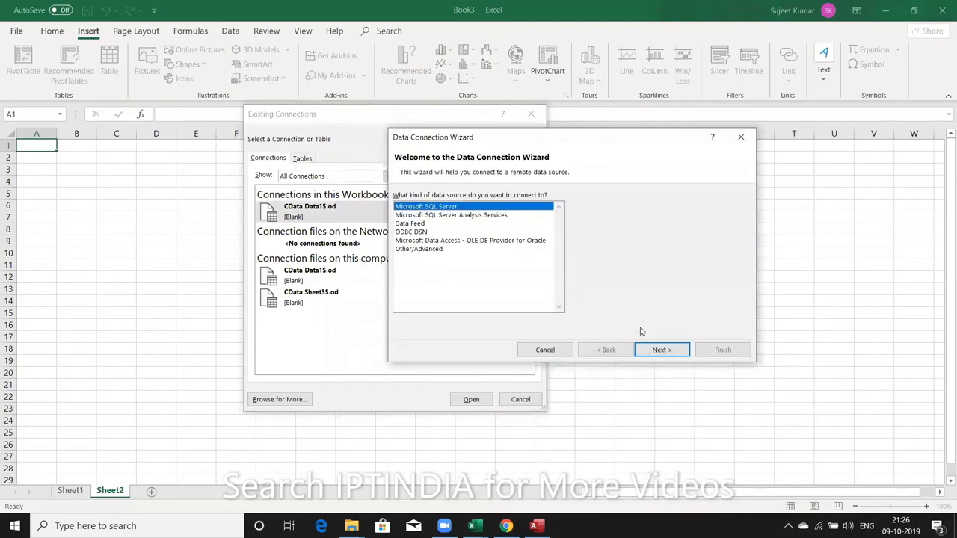
{"action": "left_click", "coordinate": [662, 350]}
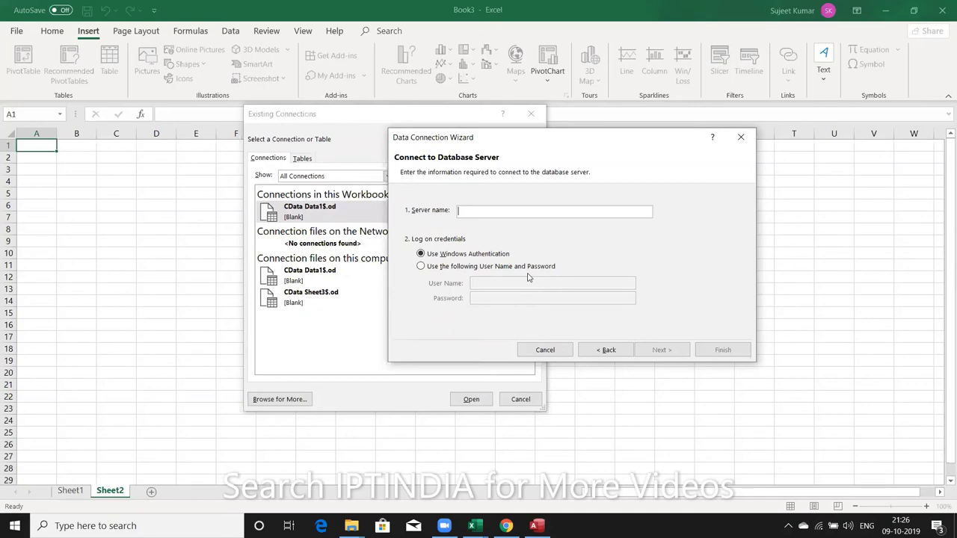
{"action": "left_click", "coordinate": [607, 350]}
{"action": "left_click", "coordinate": [443, 216]}
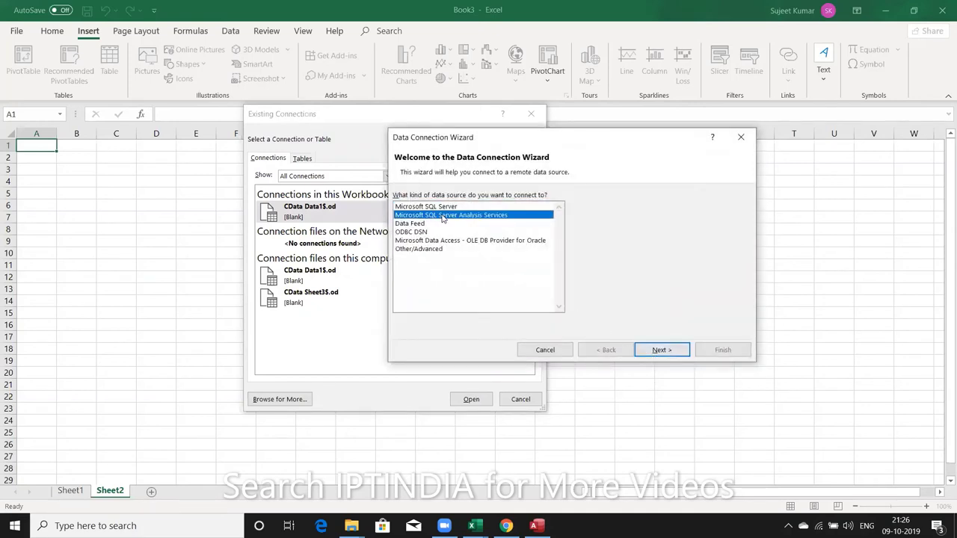
{"action": "left_click", "coordinate": [441, 240]}
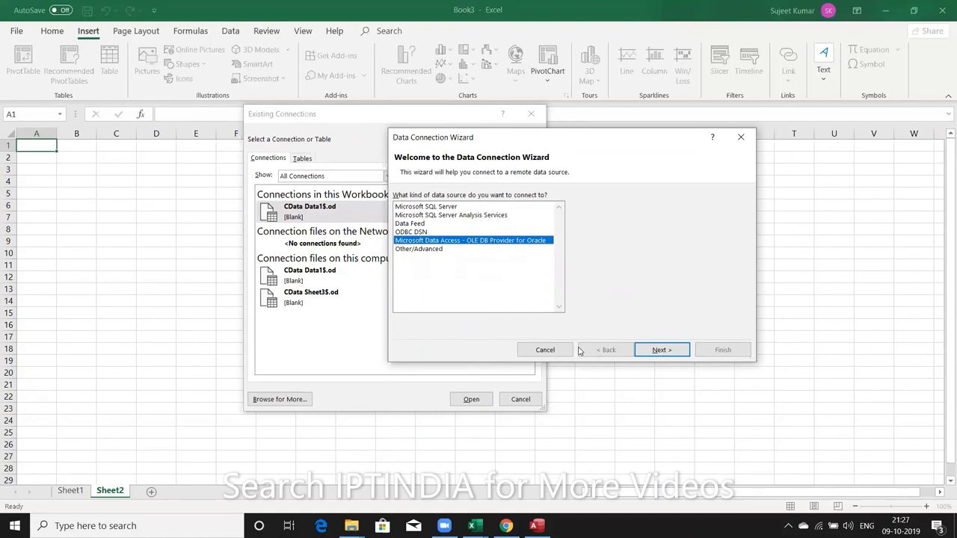
{"action": "left_click", "coordinate": [545, 350]}
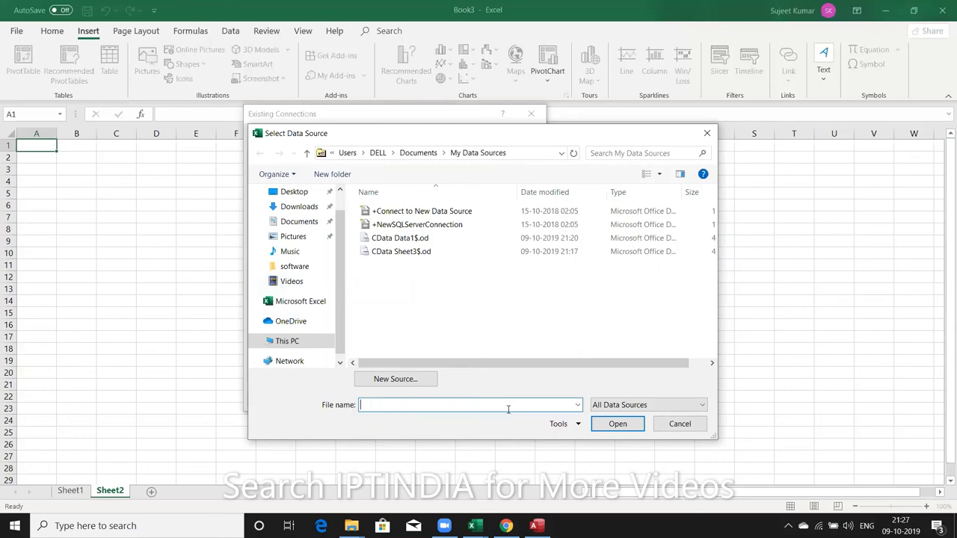
{"action": "mouse_move", "coordinate": [507, 526]}
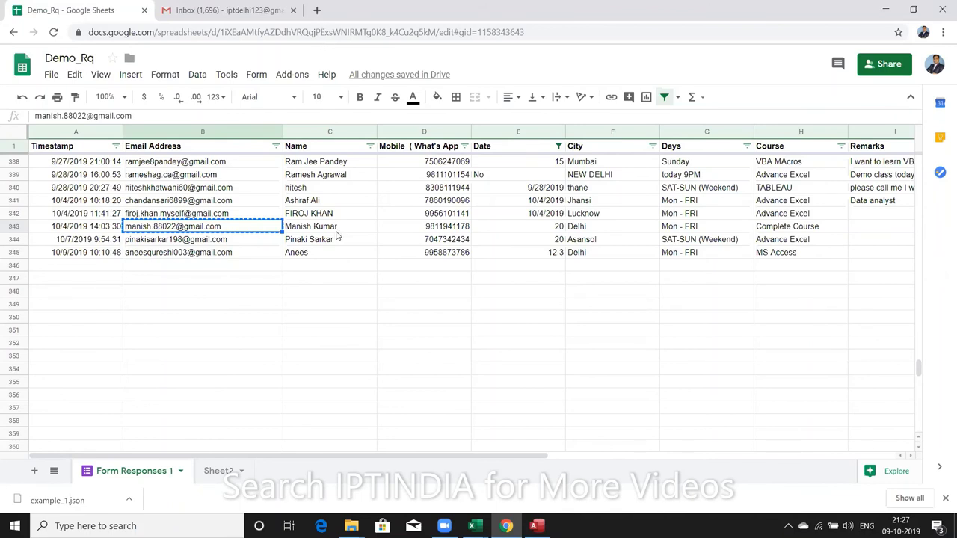
- Load google.com in a new browser tab
{"action": "key", "text": "ctrl+t"}
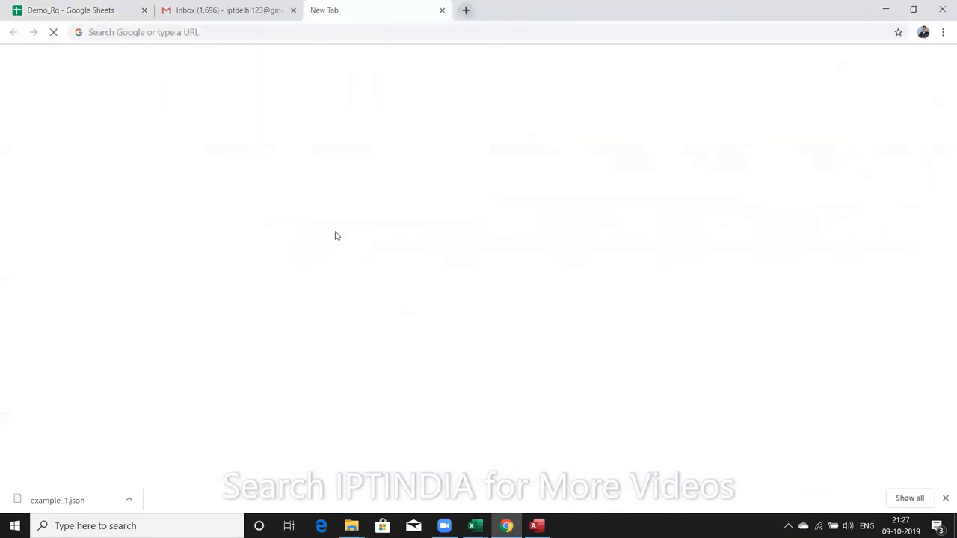
{"action": "left_click", "coordinate": [254, 33]}
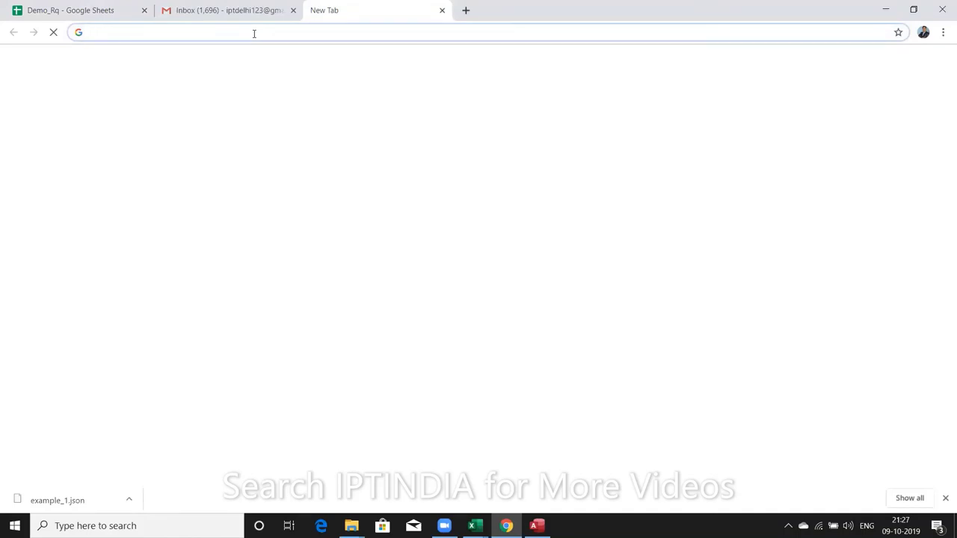
{"action": "type", "text": "goo"}
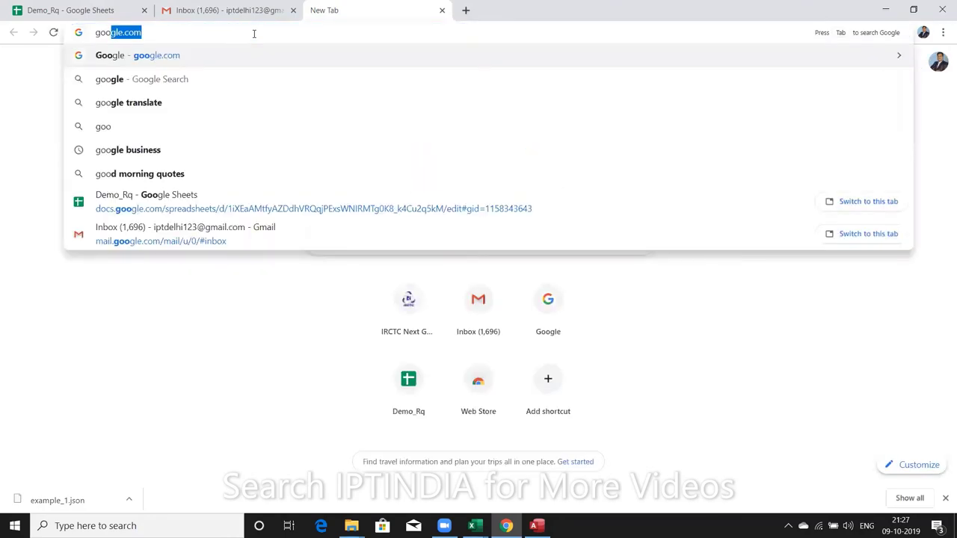
{"action": "key", "text": "Return"}
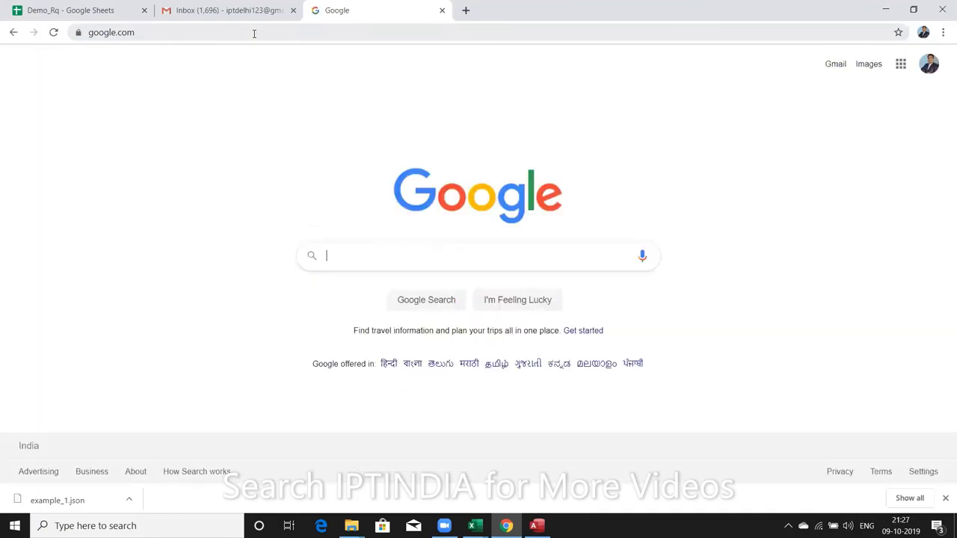
- Search Google for 'pivot table.xls' and look over the results
{"action": "type", "text": "p"}
{"action": "type", "text": "ivot"}
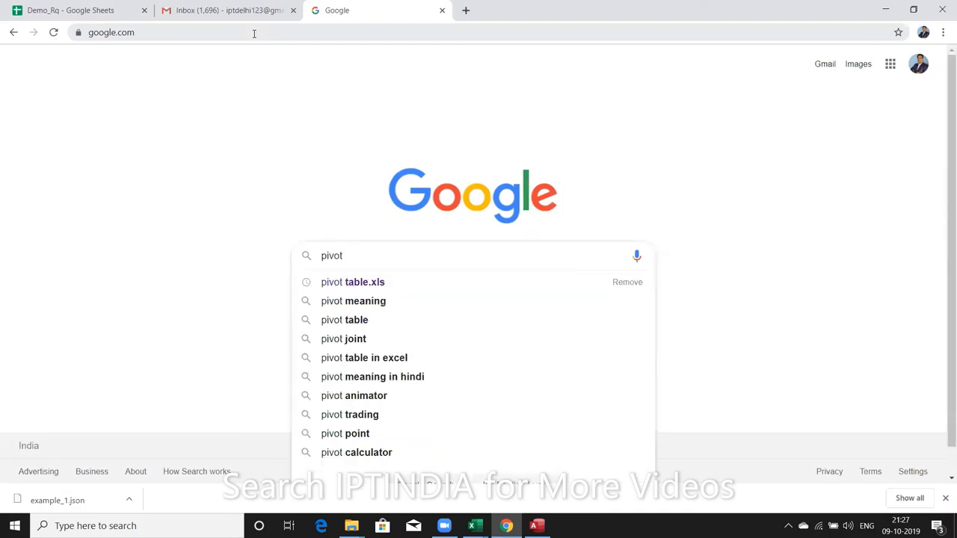
{"action": "key", "text": "Down"}
{"action": "key", "text": "Return"}
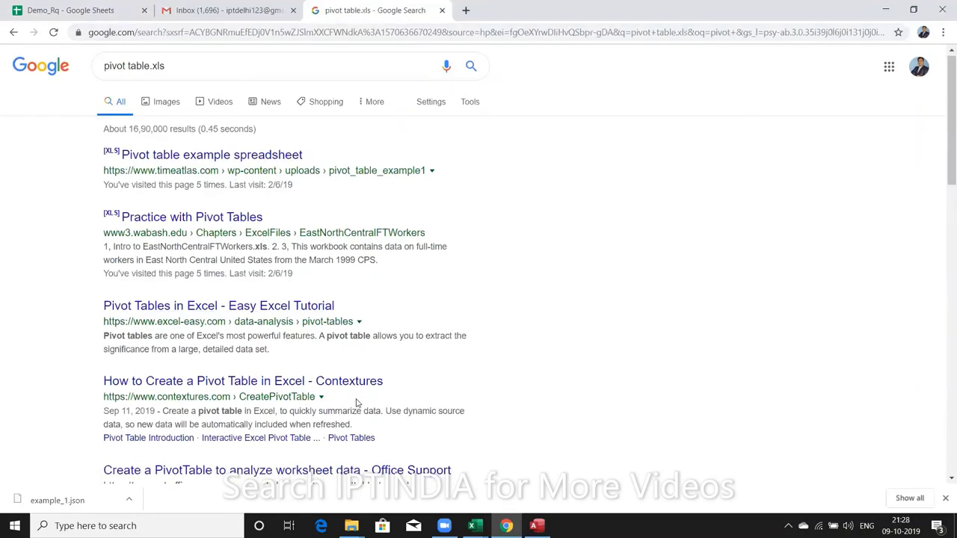
{"action": "scroll", "coordinate": [358, 399], "scroll_direction": "down", "scroll_amount": 2}
{"action": "scroll", "coordinate": [334, 381], "scroll_direction": "down", "scroll_amount": 1}
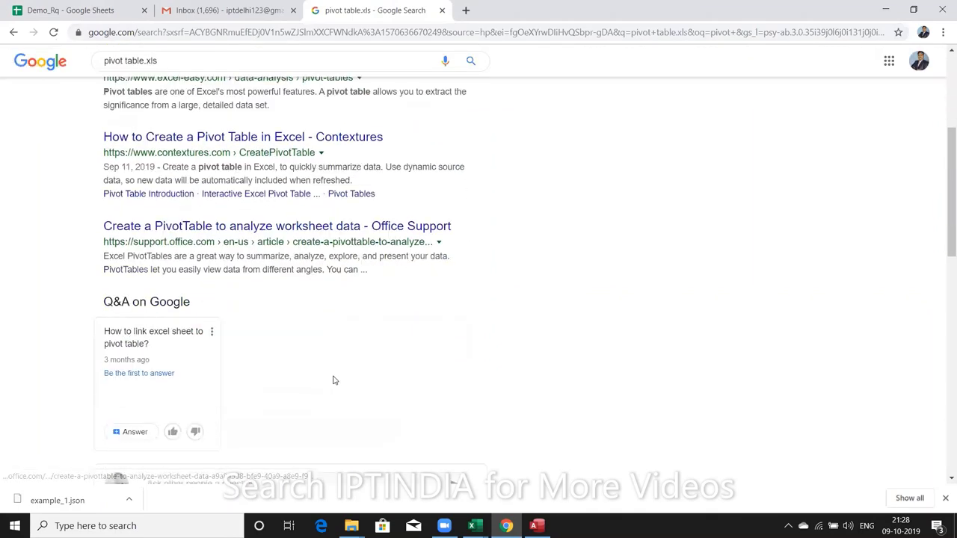
{"action": "scroll", "coordinate": [332, 381], "scroll_direction": "up", "scroll_amount": 2}
{"action": "scroll", "coordinate": [333, 378], "scroll_direction": "down", "scroll_amount": 1}
{"action": "scroll", "coordinate": [333, 372], "scroll_direction": "up", "scroll_amount": 1}
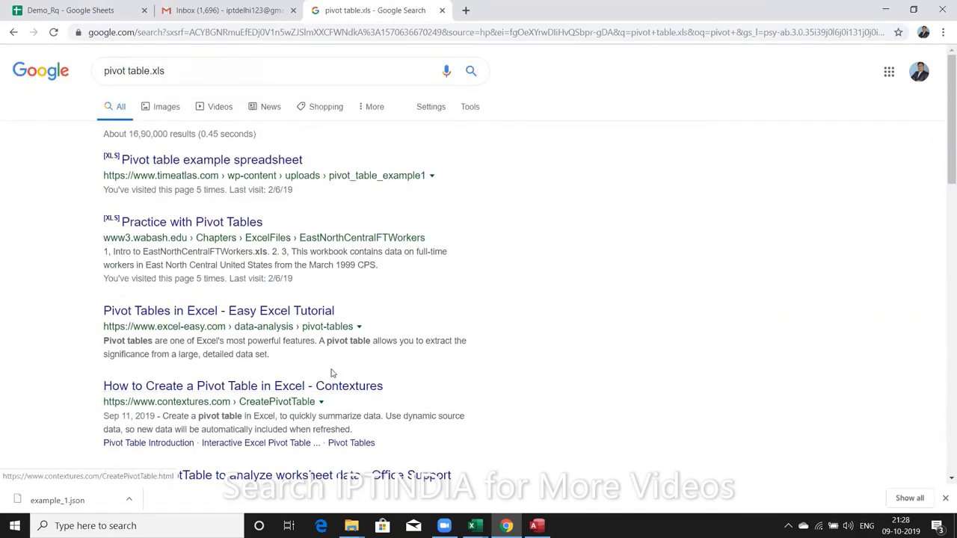
- Download pivot_table_example1.xls from the first XLS search result
{"action": "left_click", "coordinate": [168, 171]}
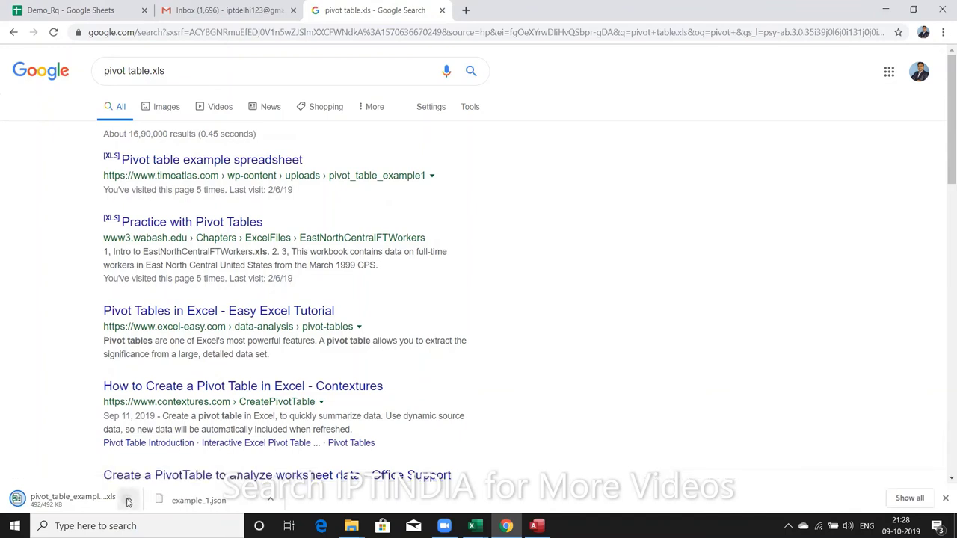
{"action": "left_click", "coordinate": [128, 501]}
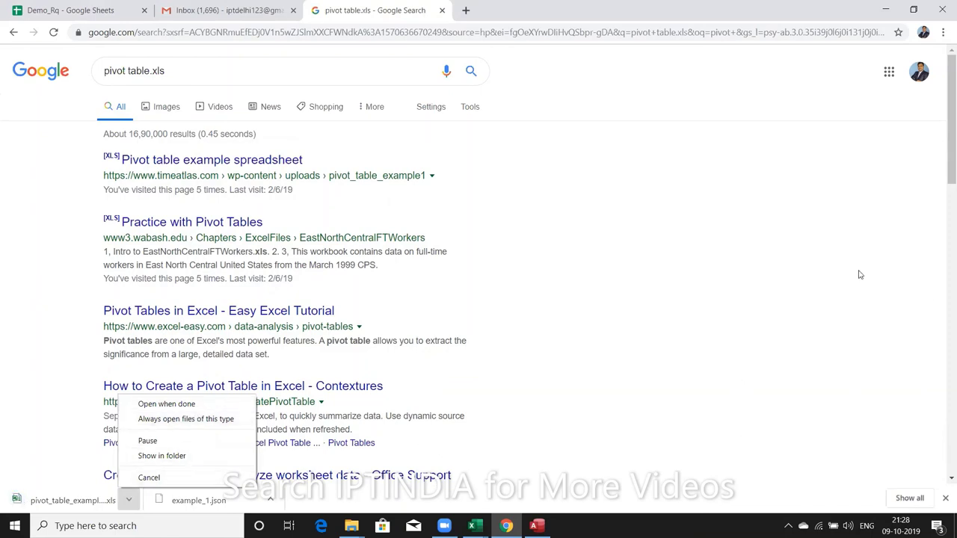
{"action": "left_click", "coordinate": [943, 34]}
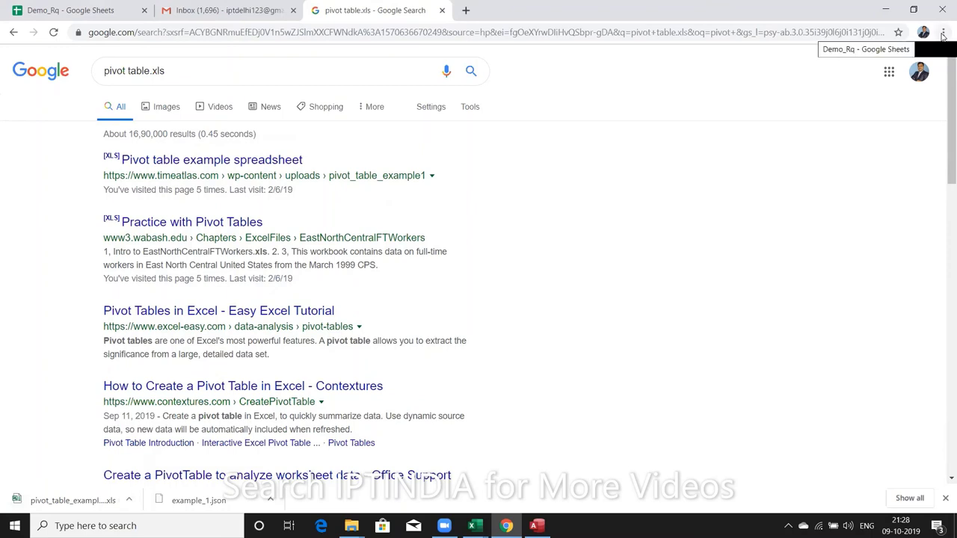
- Copy the downloaded file's local address from Chrome's Downloads list and return to Excel's Book3
{"action": "left_click", "coordinate": [943, 33]}
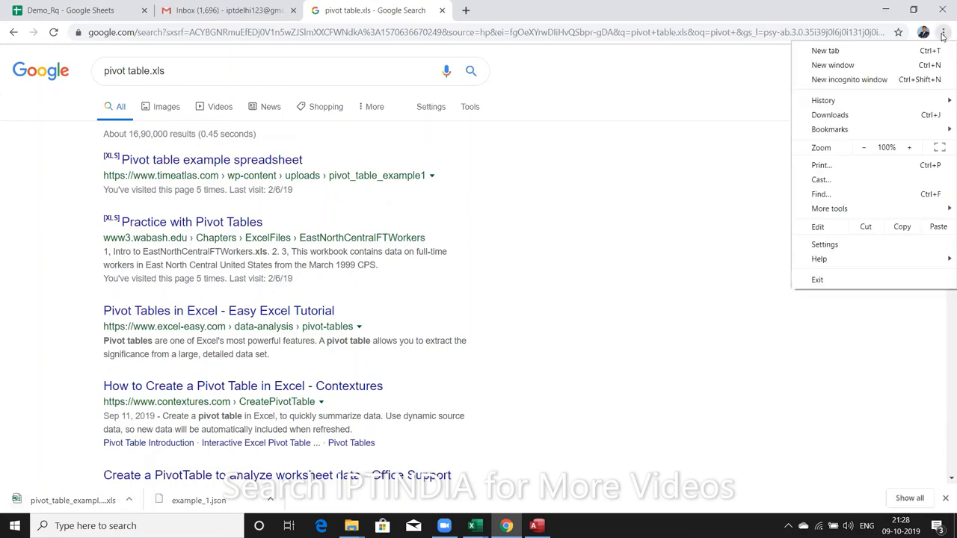
{"action": "left_click", "coordinate": [857, 117]}
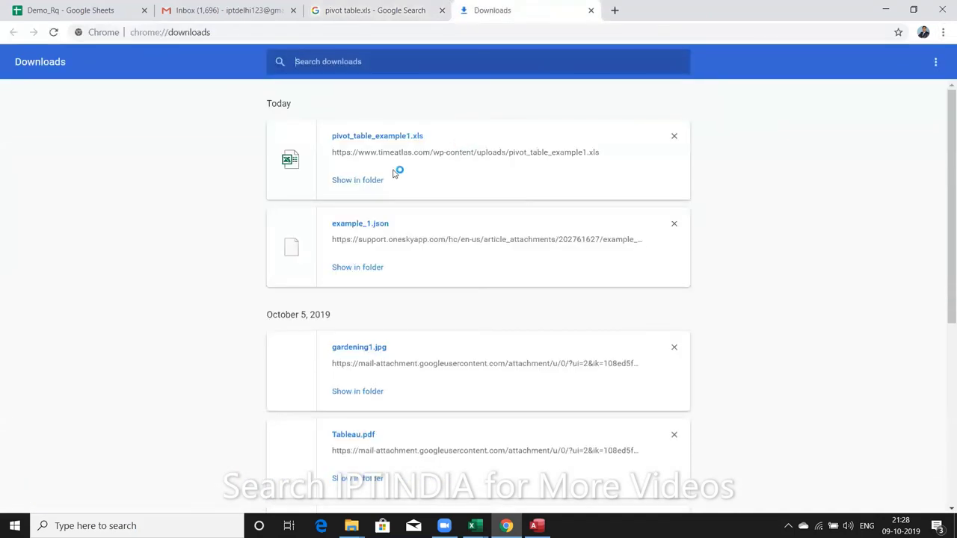
{"action": "mouse_move", "coordinate": [395, 153]}
{"action": "left_mouse_down"}
{"action": "mouse_move", "coordinate": [480, 203]}
{"action": "mouse_move", "coordinate": [588, 165]}
{"action": "left_mouse_up"}
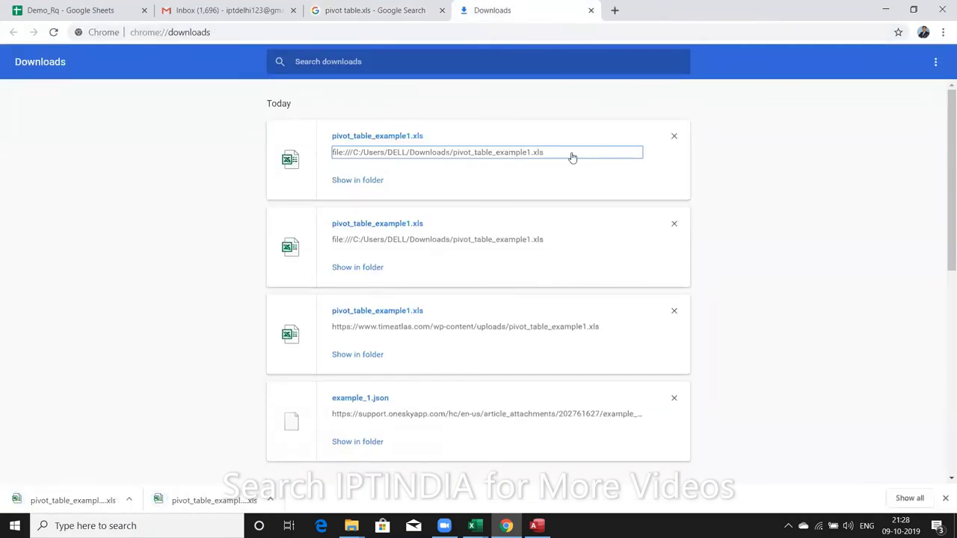
{"action": "right_click", "coordinate": [568, 156]}
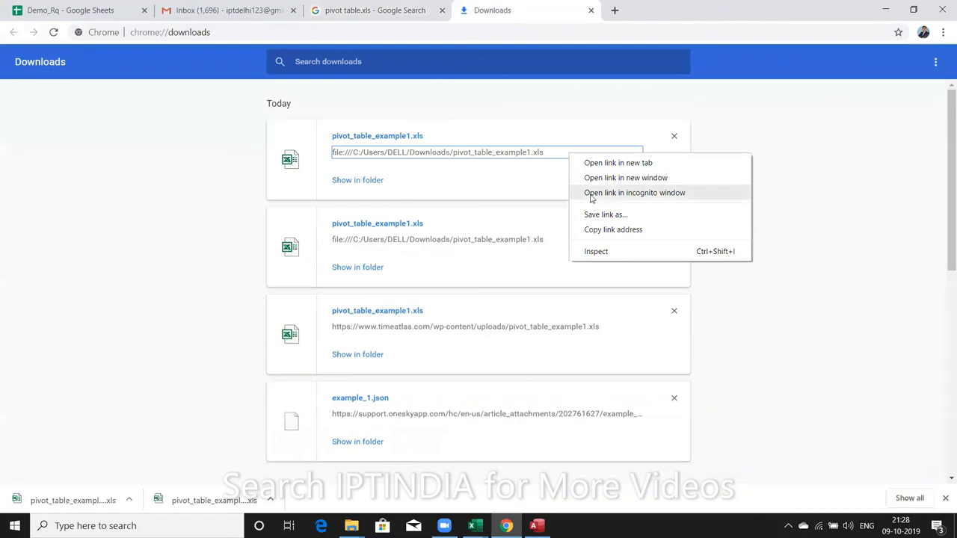
{"action": "left_click", "coordinate": [604, 229]}
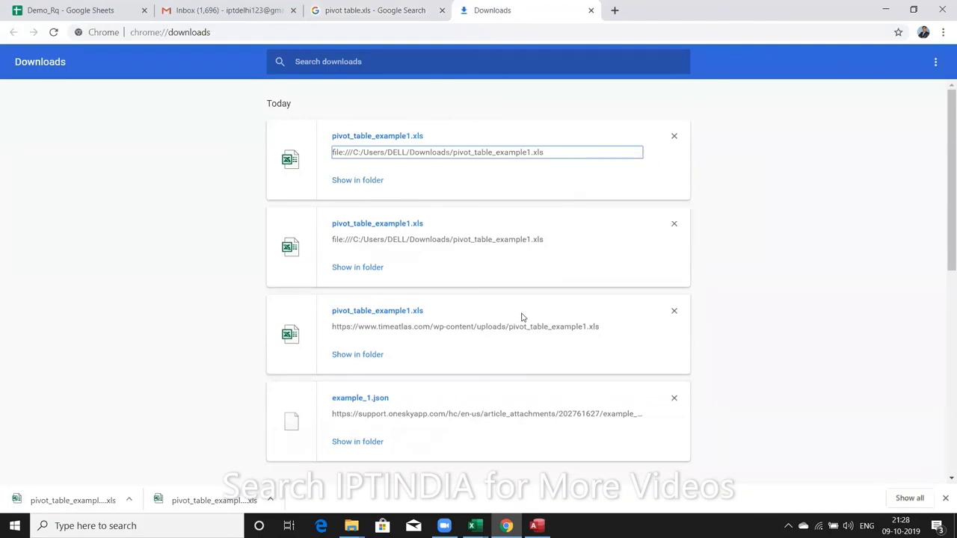
{"action": "left_click", "coordinate": [472, 525]}
{"action": "left_click", "coordinate": [488, 470]}
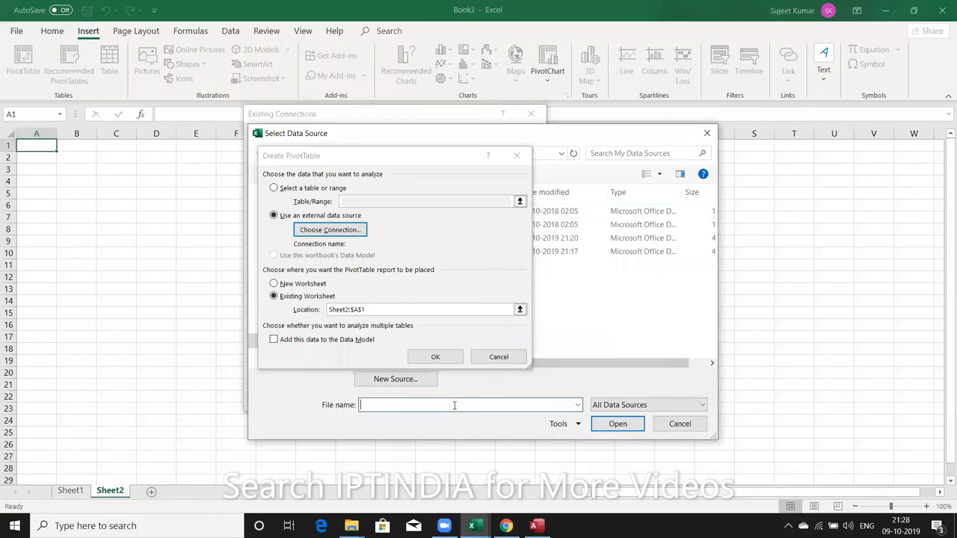
- Open pivot_table_example1.xls from its pasted path, pick the Voters$ table, and confirm the PivotTable at Sheet2!A1
{"action": "type", "text": "file:///C:/Users/DELL/Downloads/pivot_table_example1.xls"}
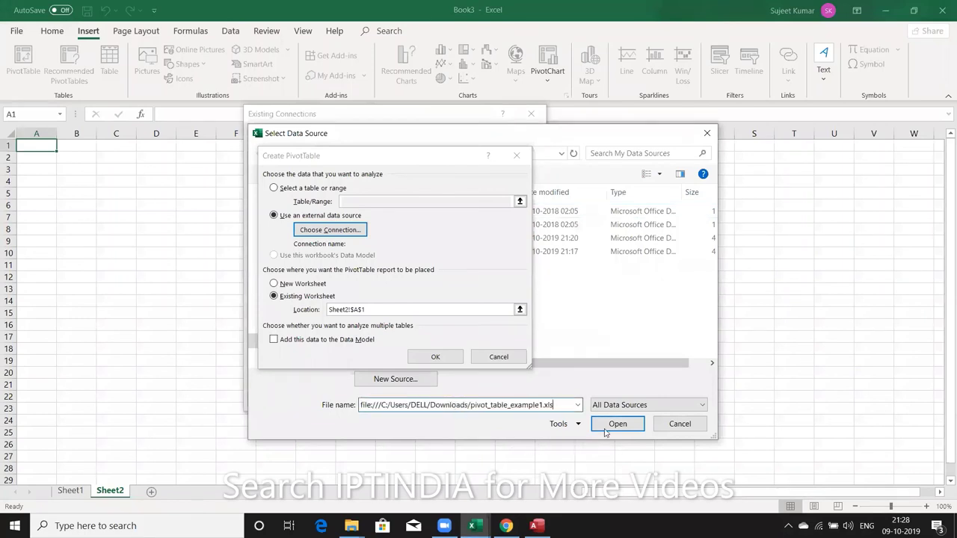
{"action": "left_click", "coordinate": [612, 427]}
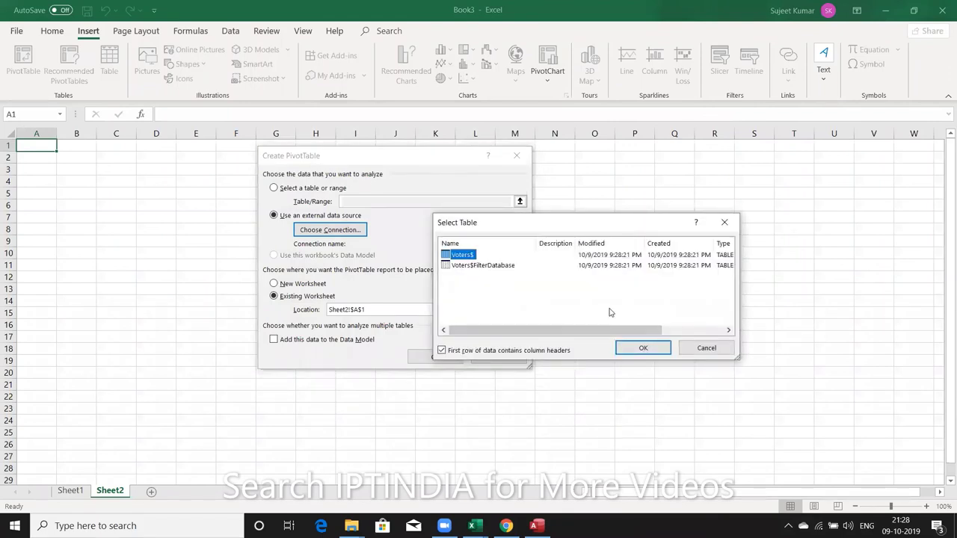
{"action": "left_click", "coordinate": [657, 349]}
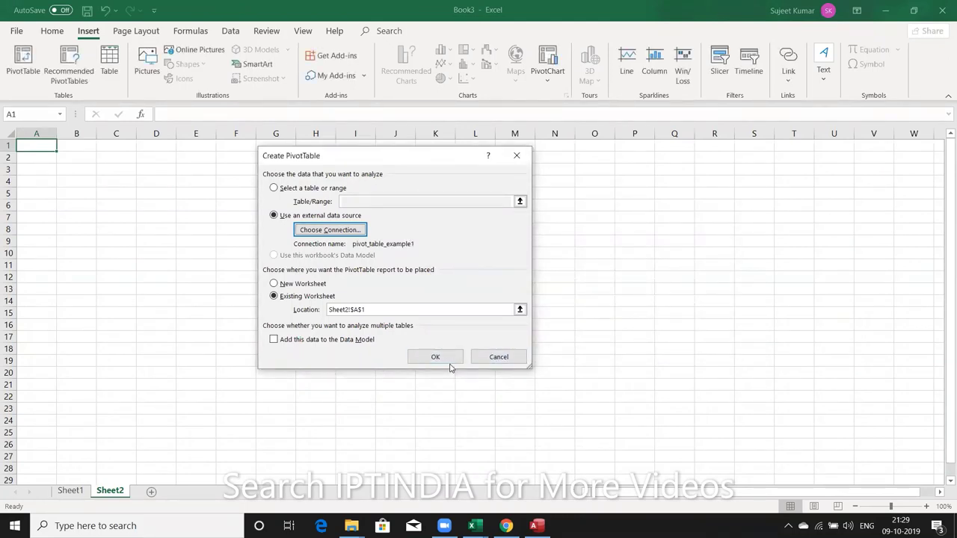
{"action": "left_click", "coordinate": [449, 361]}
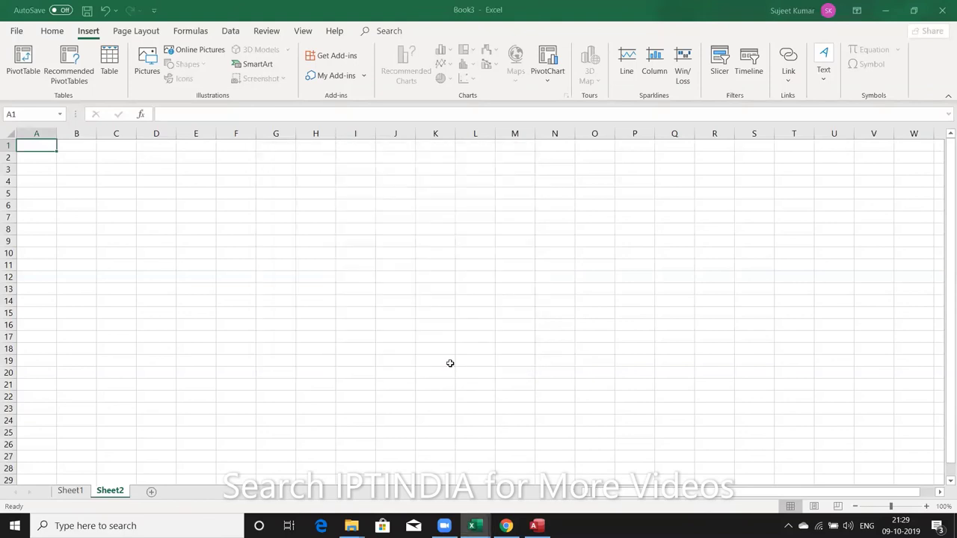